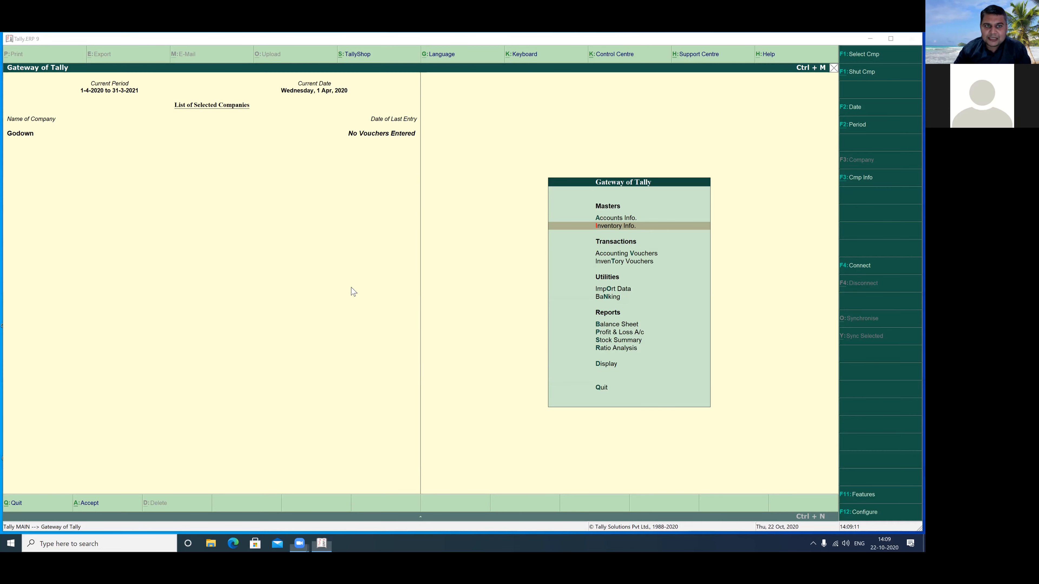
{"action": "mouse_move", "coordinate": [231, 303]}
{"action": "left_mouse_down"}
{"action": "mouse_move", "coordinate": [220, 260]}
{"action": "mouse_move", "coordinate": [247, 245]}
{"action": "left_mouse_up"}
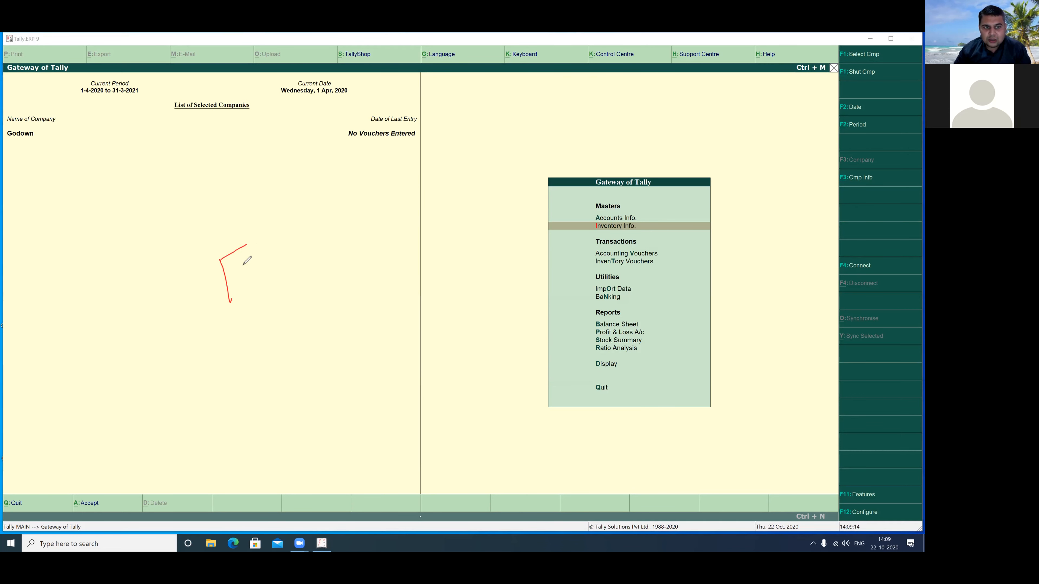
{"action": "left_click_drag", "start_coordinate": [225, 278], "coordinate": [281, 273]}
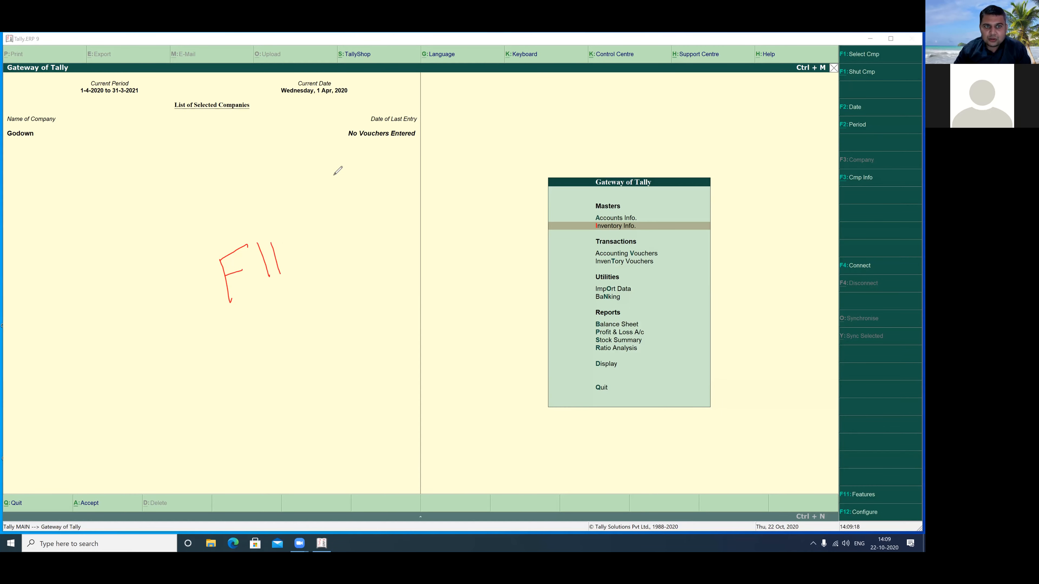
{"action": "mouse_move", "coordinate": [695, 401]}
{"action": "left_mouse_down"}
{"action": "mouse_move", "coordinate": [817, 488]}
{"action": "mouse_move", "coordinate": [839, 490]}
{"action": "left_mouse_up"}
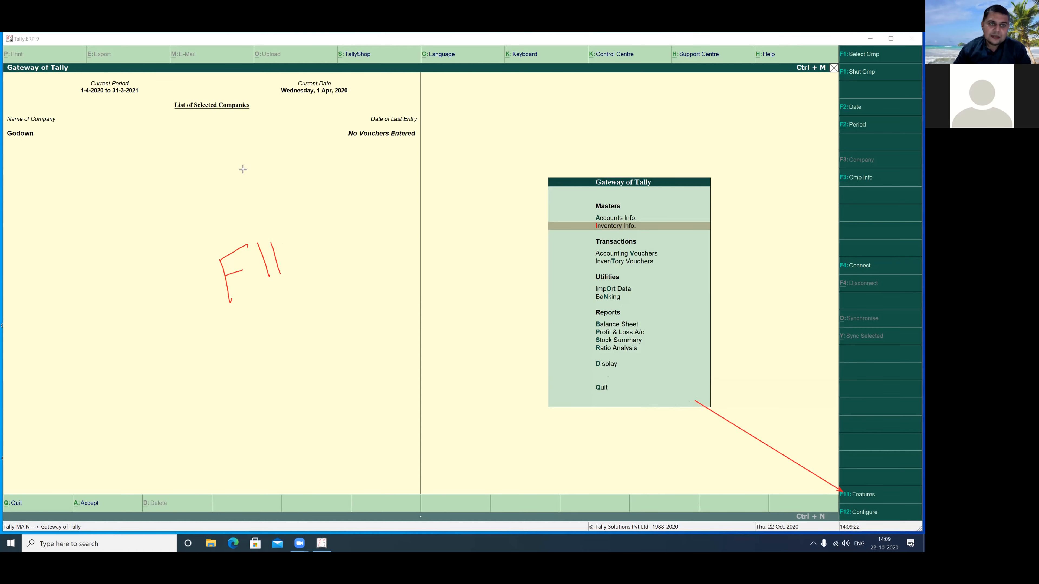
- Open the Inventory Features settings of the Godown company
{"action": "key", "text": "F11"}
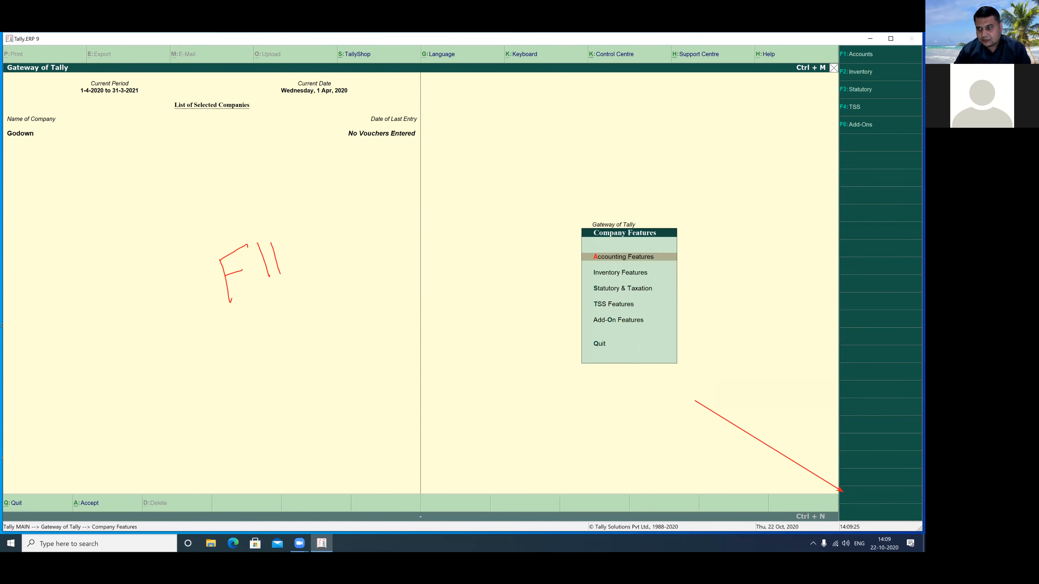
{"action": "left_click", "coordinate": [212, 142]}
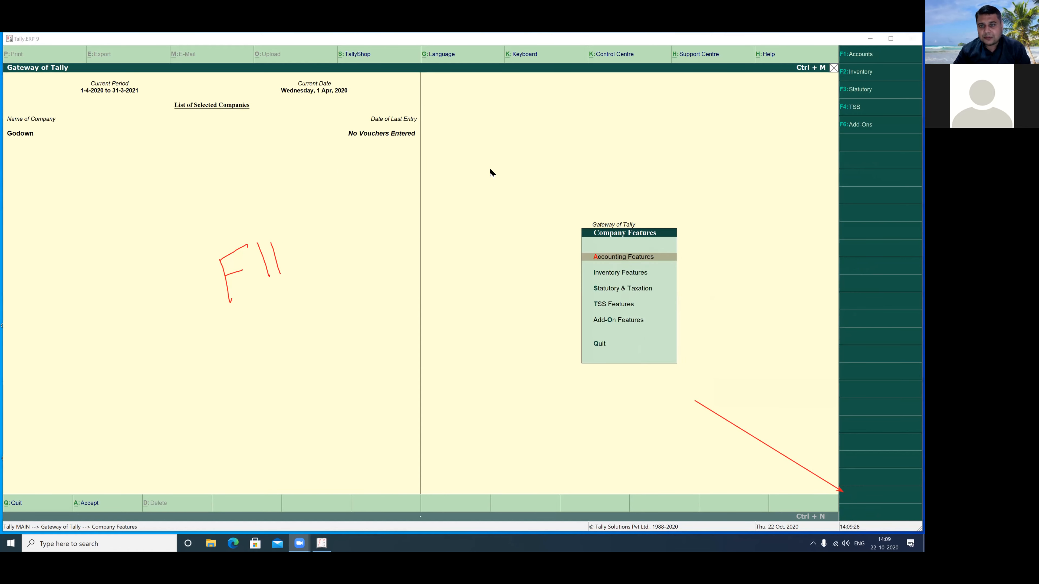
{"action": "left_click", "coordinate": [608, 282]}
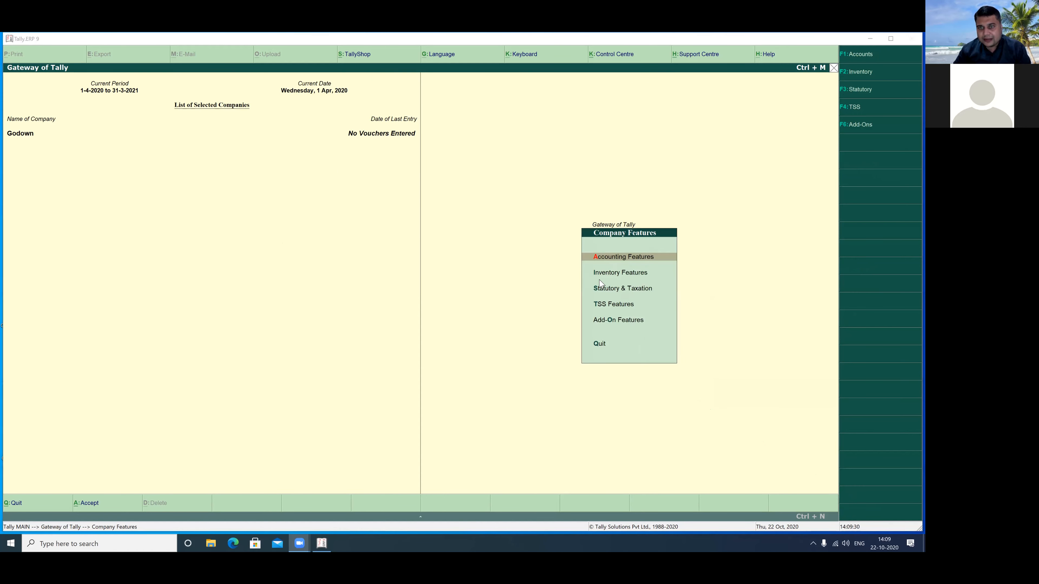
{"action": "left_click", "coordinate": [542, 282]}
{"action": "key", "text": "Down"}
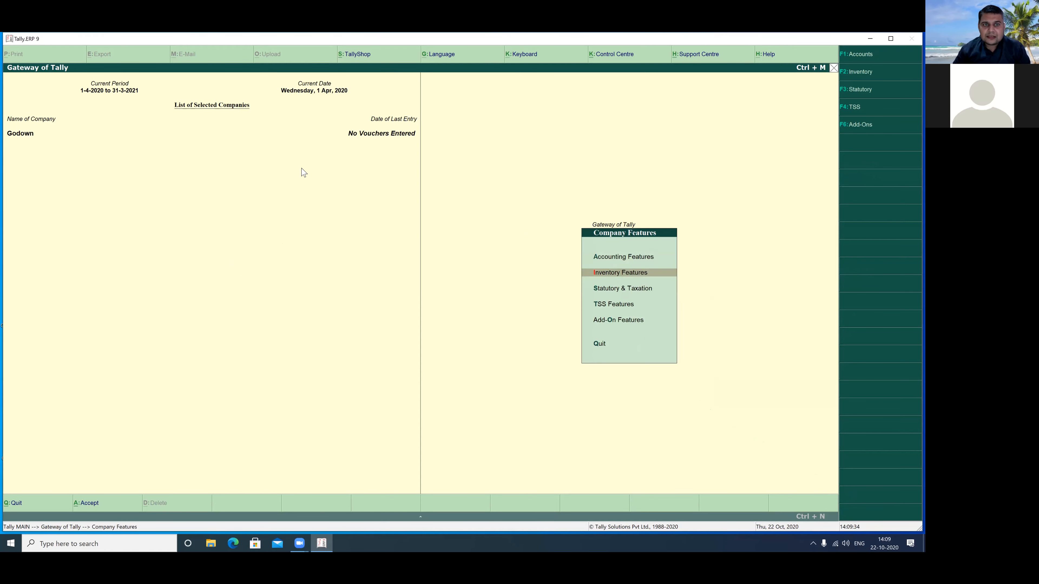
{"action": "left_click_drag", "start_coordinate": [557, 265], "coordinate": [691, 284]}
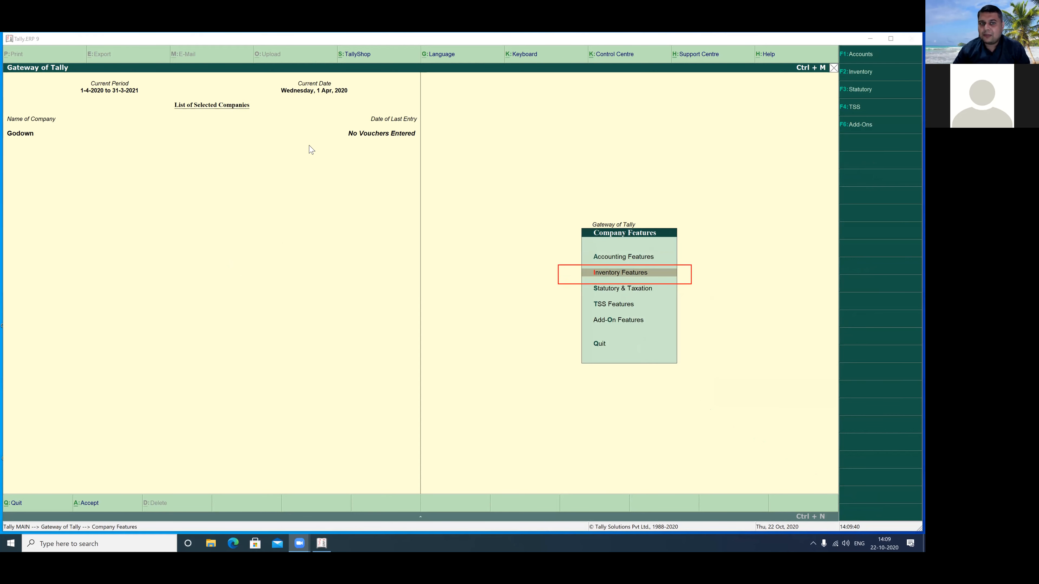
{"action": "left_click", "coordinate": [474, 178]}
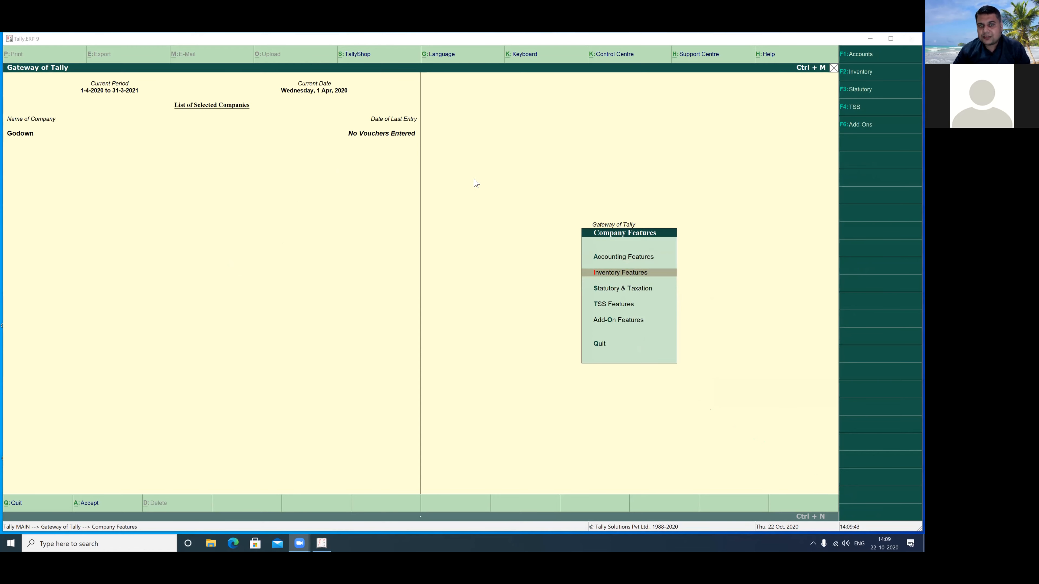
{"action": "left_click", "coordinate": [481, 225]}
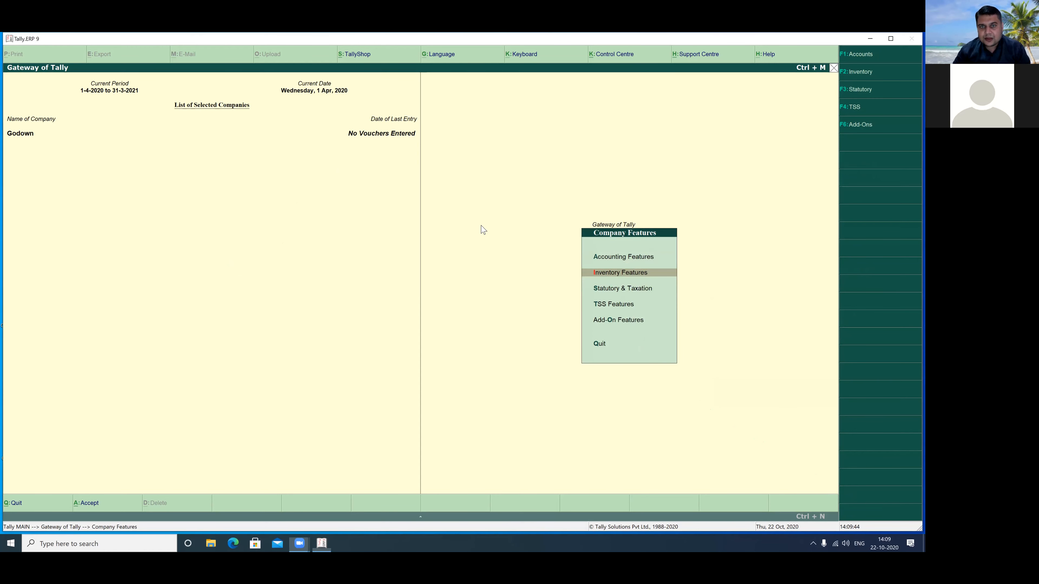
{"action": "key", "text": "Return"}
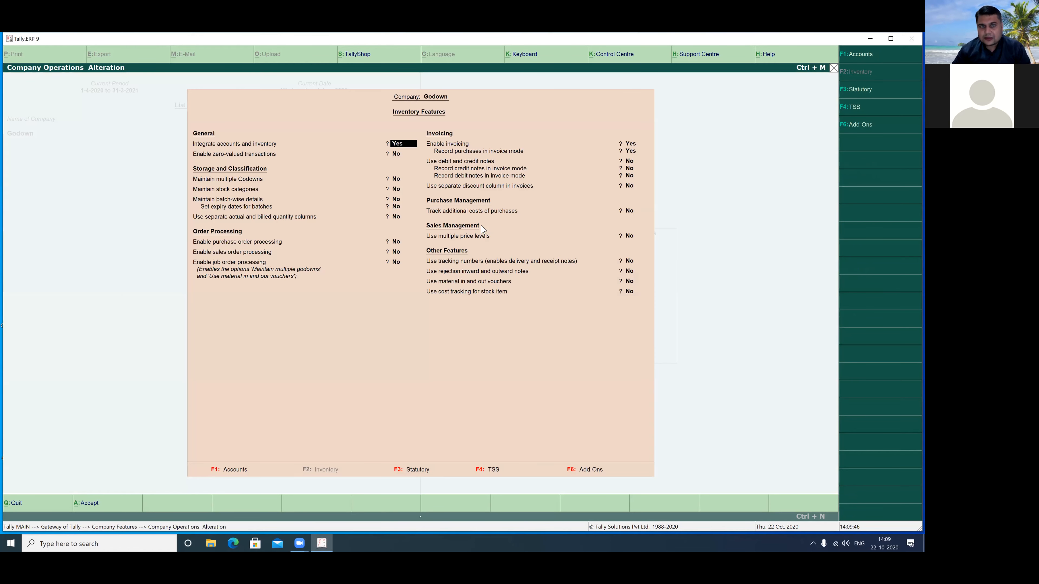
- Set Maintain multiple Godowns to Yes, keep the other inventory features as they are, and save and leave the company features
{"action": "left_click", "coordinate": [407, 175]}
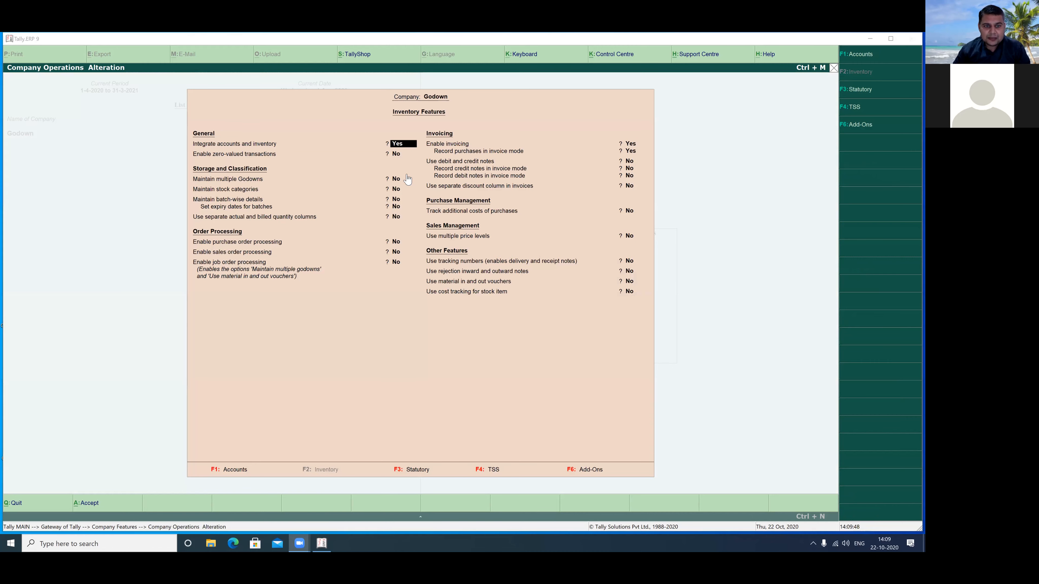
{"action": "left_click", "coordinate": [323, 350]}
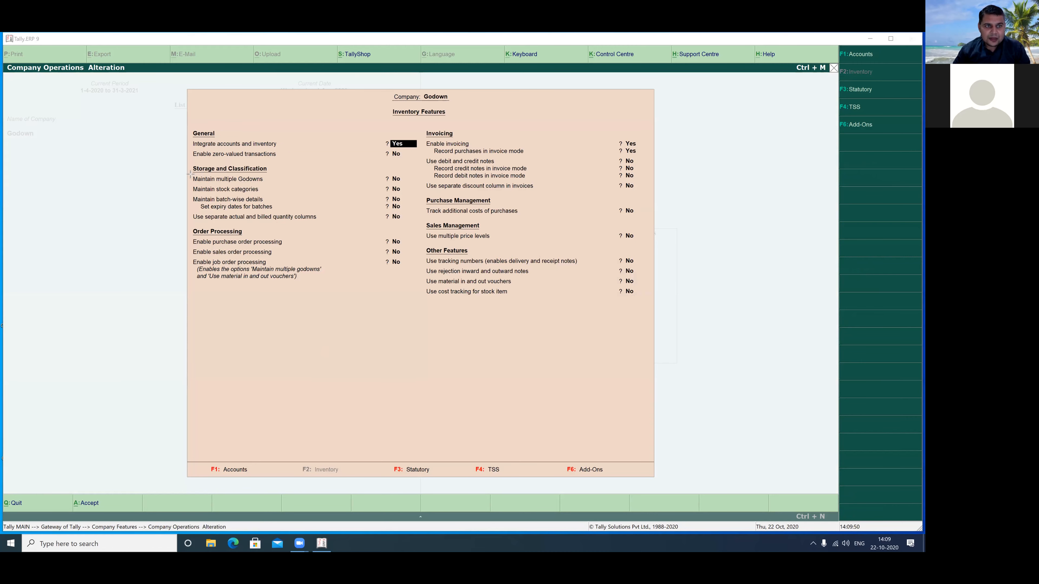
{"action": "mouse_move", "coordinate": [188, 173]}
{"action": "left_mouse_down"}
{"action": "mouse_move", "coordinate": [348, 190]}
{"action": "mouse_move", "coordinate": [413, 184]}
{"action": "left_mouse_up"}
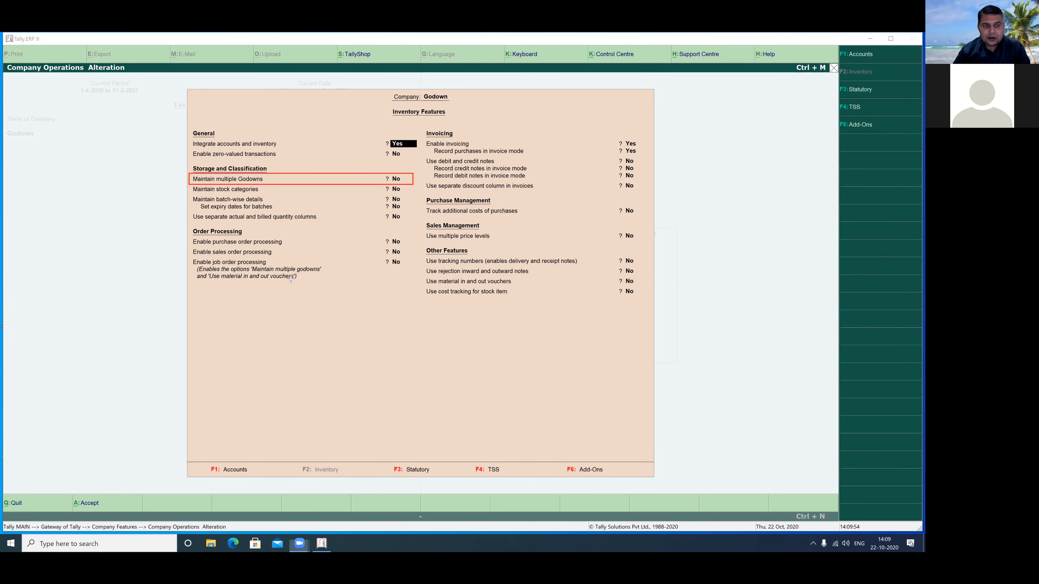
{"action": "left_click", "coordinate": [393, 180]}
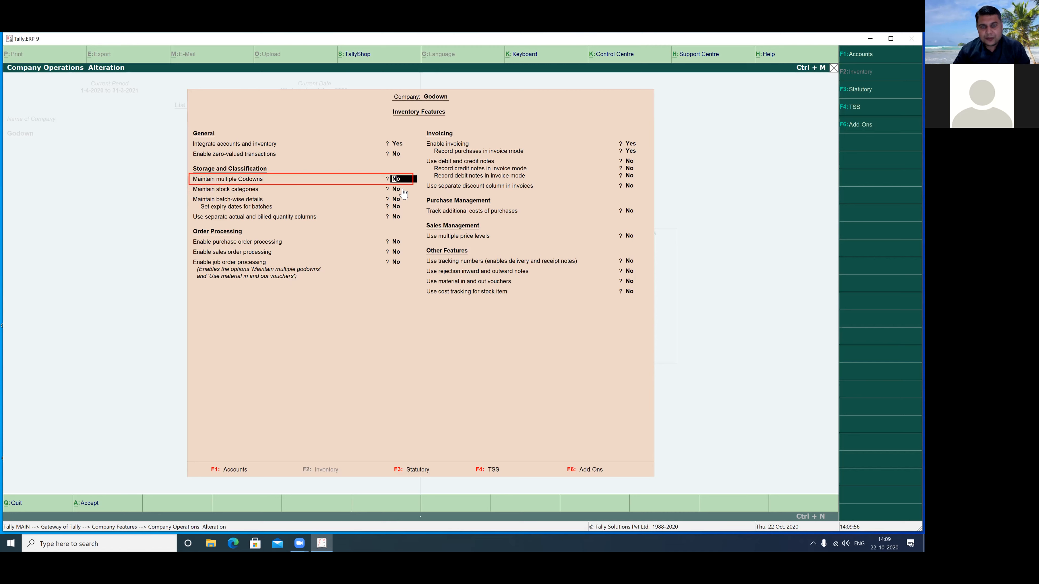
{"action": "type", "text": "y"}
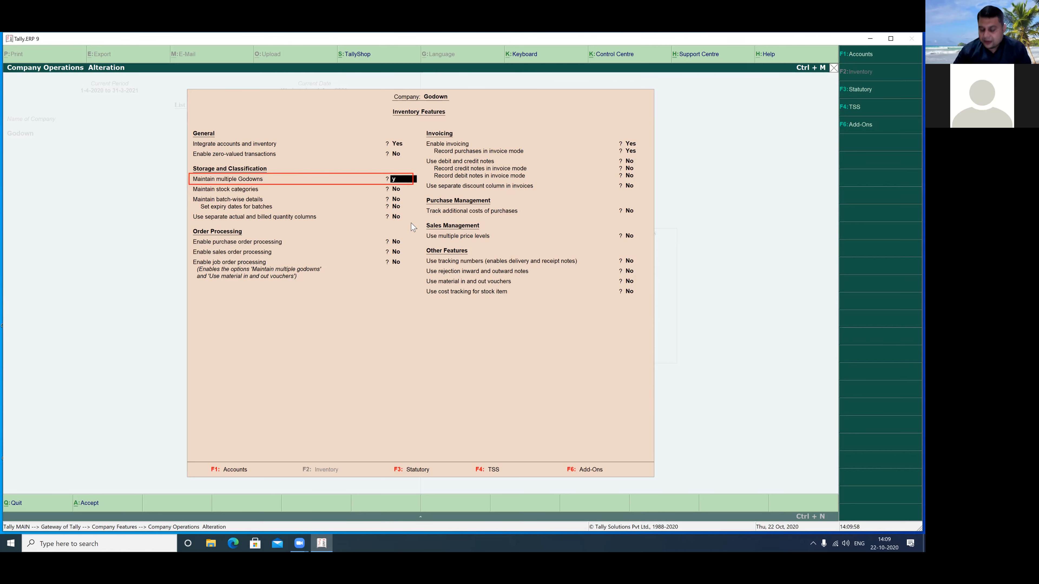
{"action": "key", "text": "Return"}
{"action": "key", "text": "Return"}
{"action": "key", "text": "Return"}
{"action": "key", "text": "Return"}
{"action": "key", "text": "Return"}
{"action": "key", "text": "Return"}
{"action": "key", "text": "Return"}
{"action": "key", "text": "Return"}
{"action": "key", "text": "Return"}
{"action": "key", "text": "Return"}
{"action": "key", "text": "Return"}
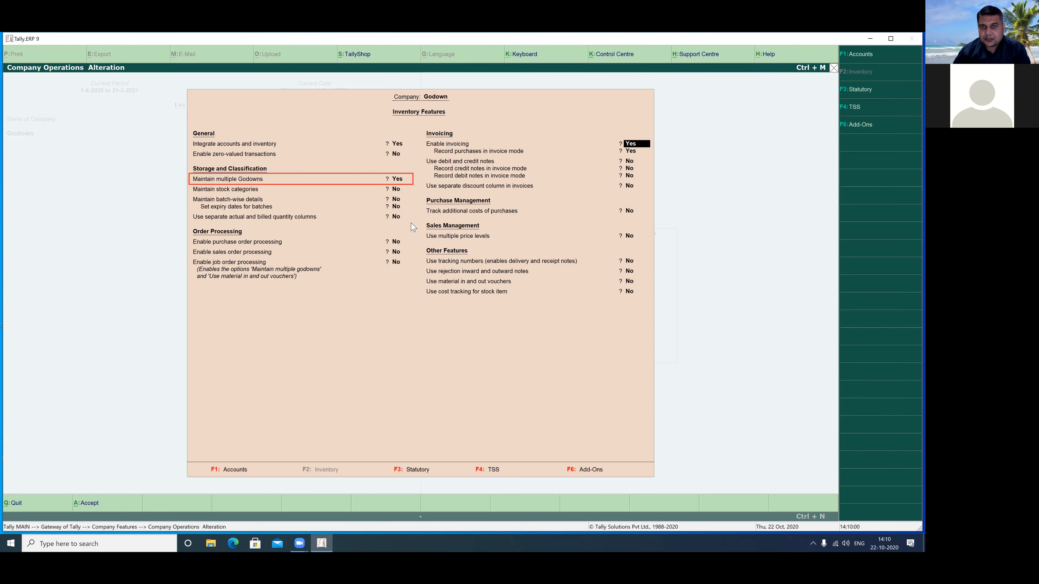
{"action": "key", "text": "Return"}
{"action": "key", "text": "Return"}
{"action": "key", "text": "Return"}
{"action": "key", "text": "Return"}
{"action": "key", "text": "Return"}
{"action": "key", "text": "Return"}
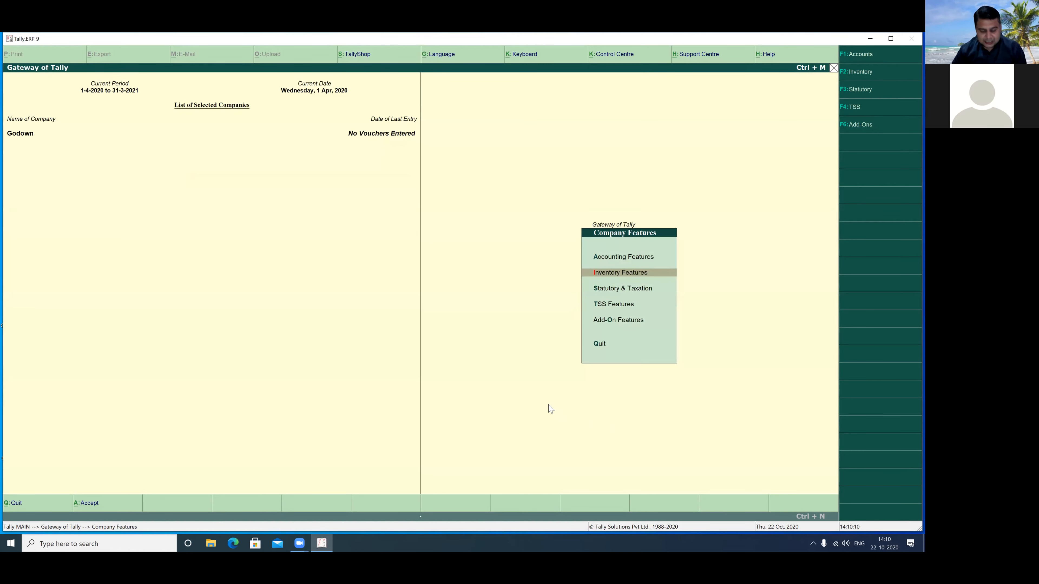
{"action": "key", "text": "Escape"}
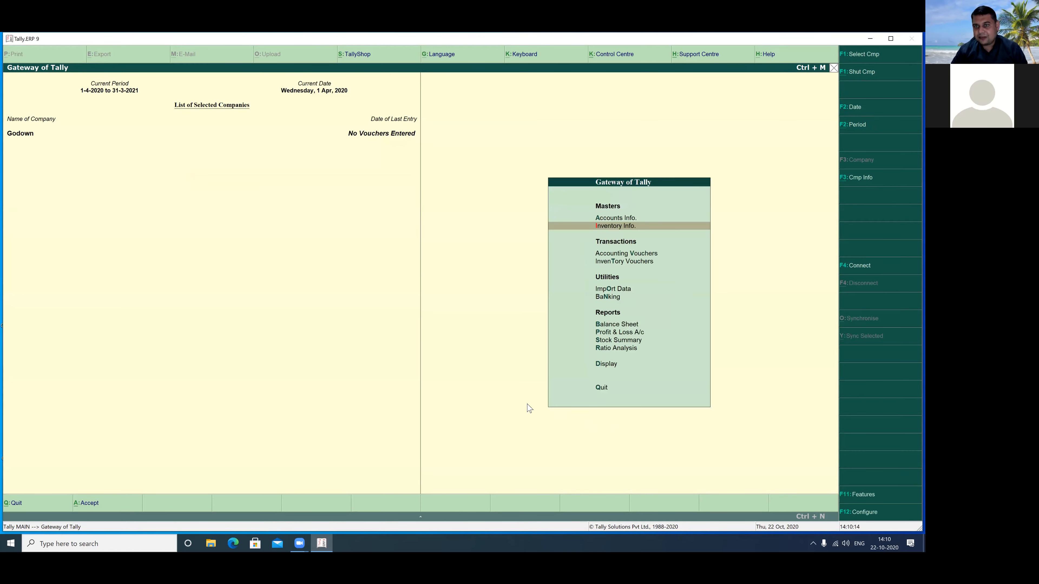
- Open the creation form for a single godown in the inventory masters
{"action": "key", "text": "Return"}
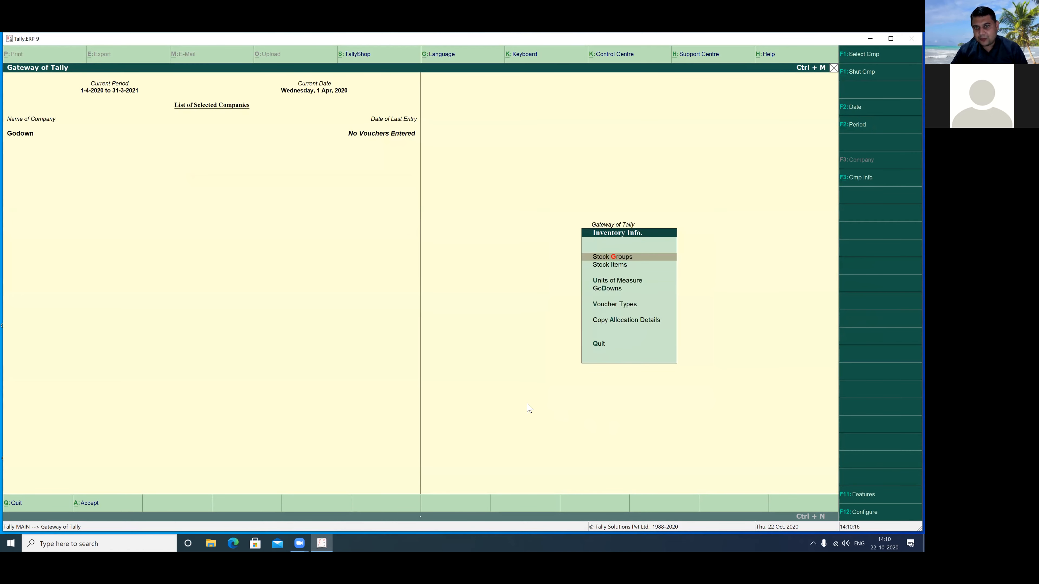
{"action": "key", "text": "Down"}
{"action": "key", "text": "Down"}
{"action": "key", "text": "Down"}
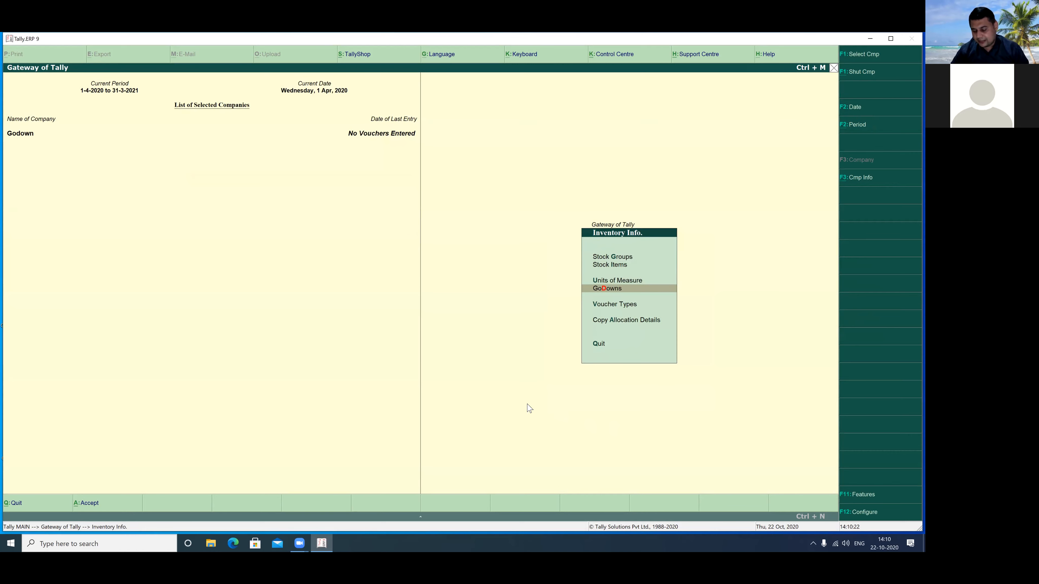
{"action": "key", "text": "Return"}
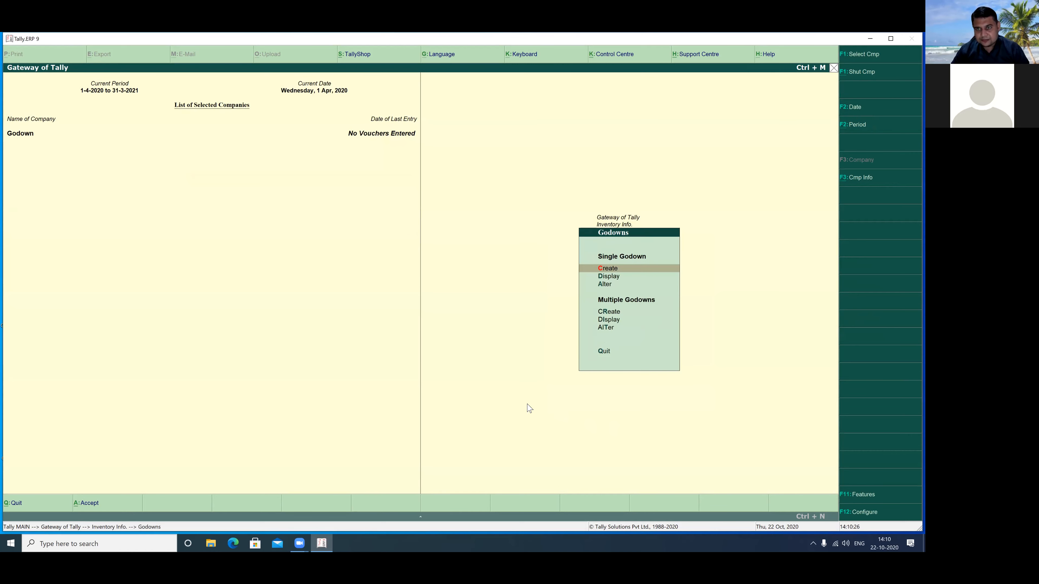
{"action": "key", "text": "Return"}
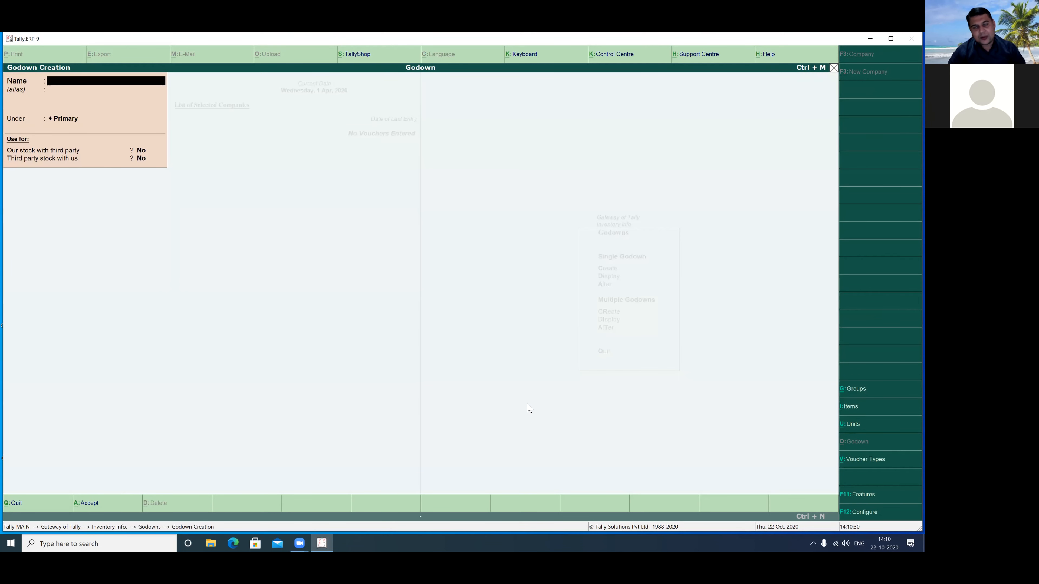
- Create a godown named Delhi Mainbranch under Primary, without alias and with both third-party stock options at No
{"action": "type", "text": "Delhi"}
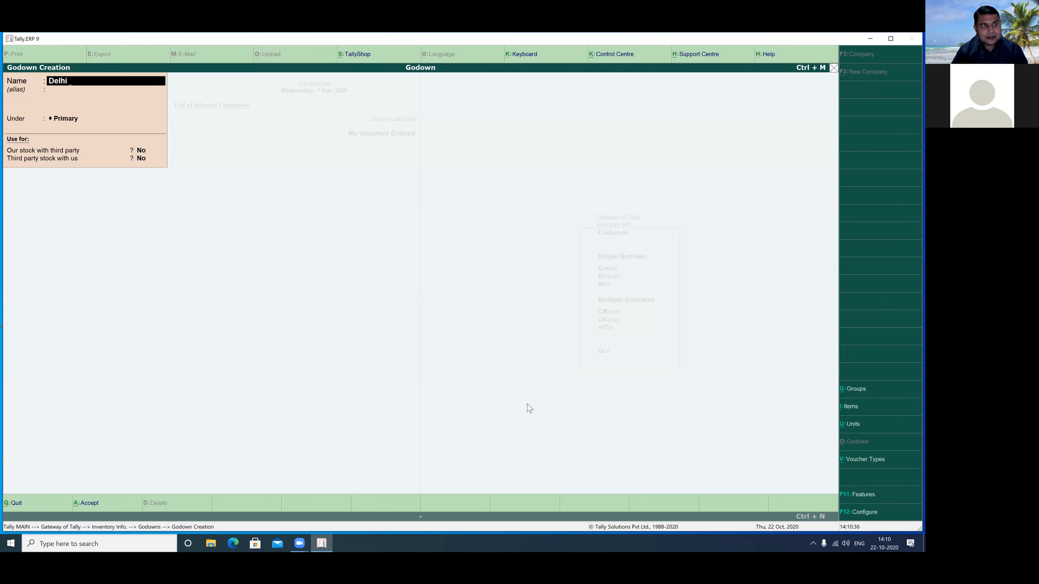
{"action": "type", "text": "Main"}
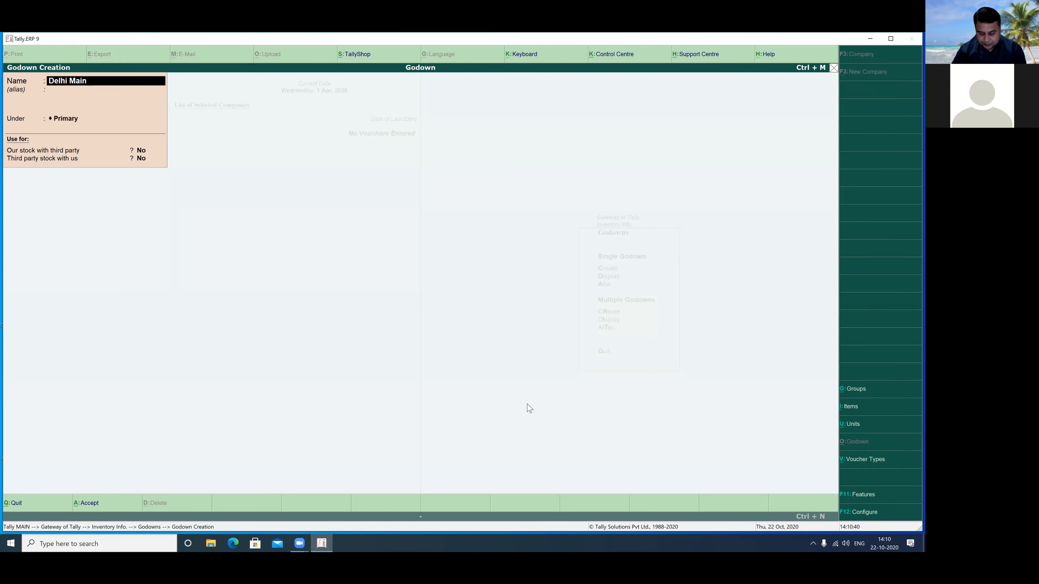
{"action": "type", "text": "branch"}
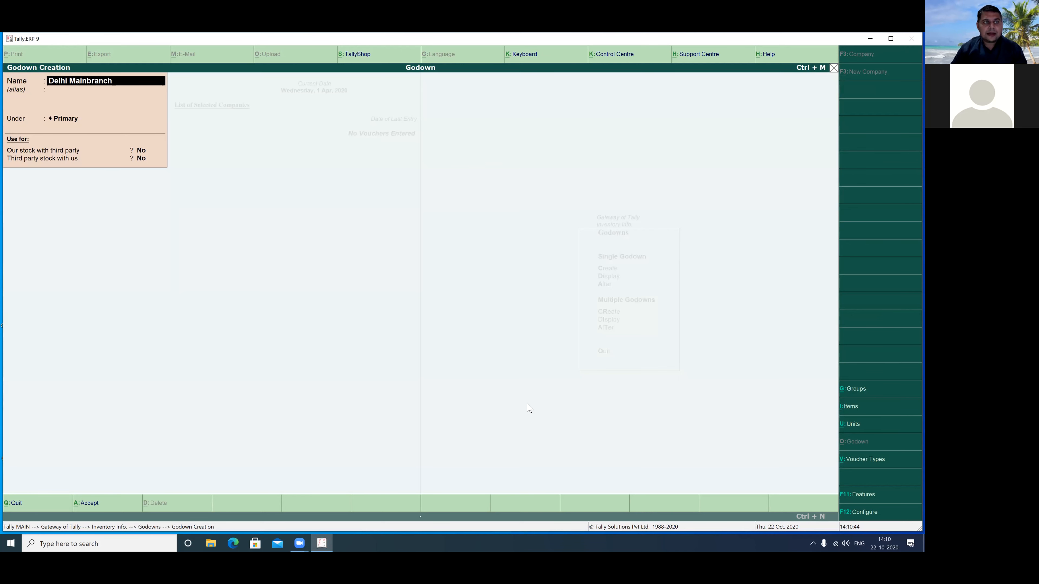
{"action": "key", "text": "Return"}
{"action": "key", "text": "Return"}
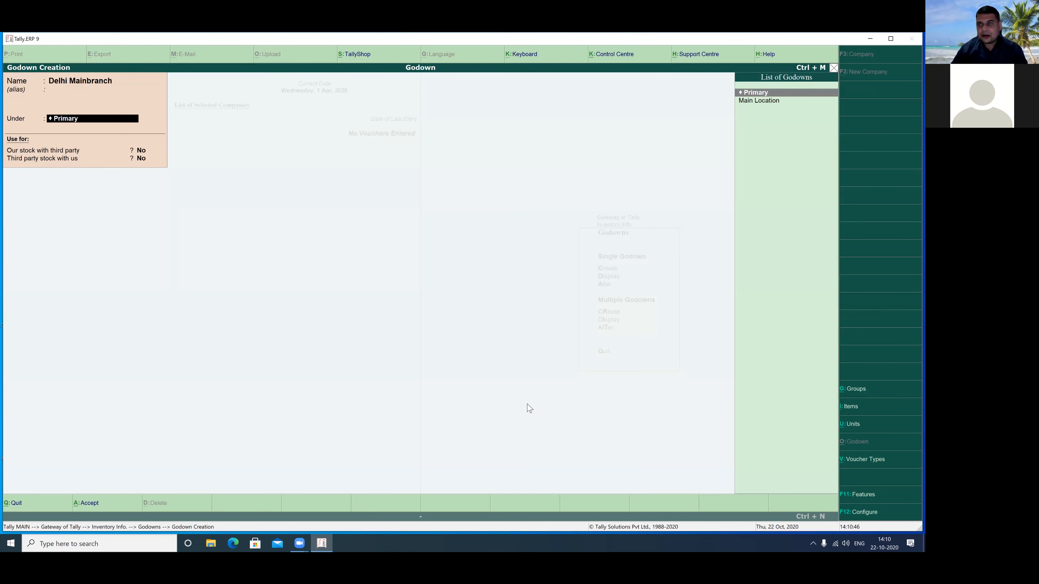
{"action": "key", "text": "Return"}
{"action": "key", "text": "Return"}
{"action": "key", "text": "Return"}
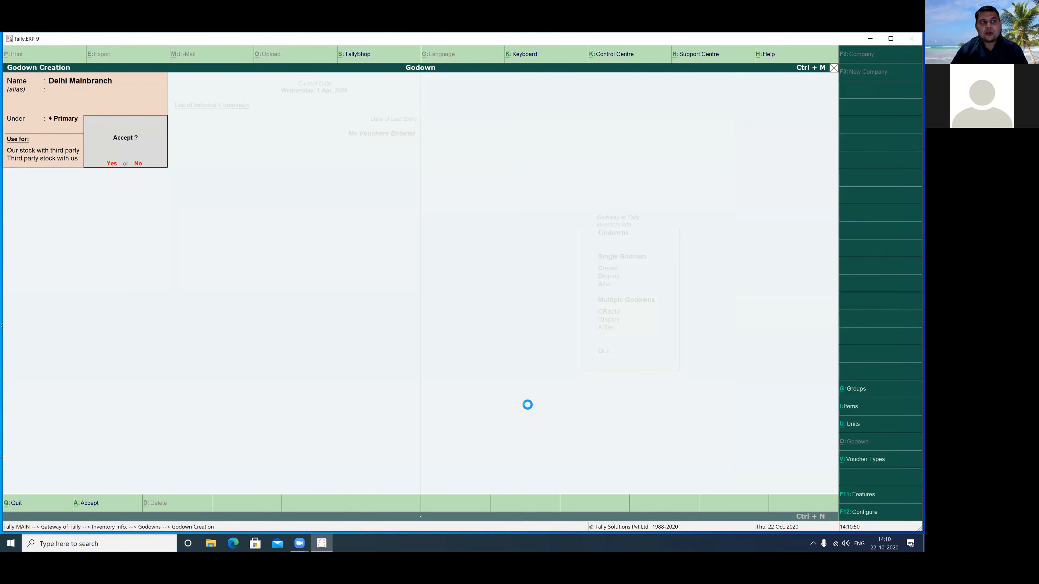
{"action": "key", "text": "Return"}
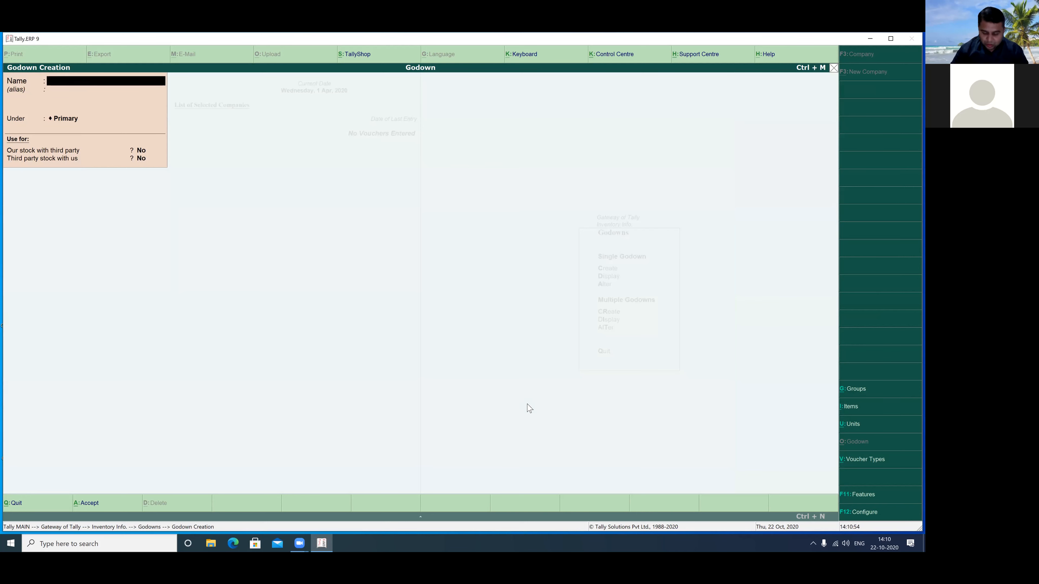
- Create a godown named Mumbai Home Branch under Primary with both third-party stock options at No, and leave godown creation
{"action": "type", "text": "Mumb"}
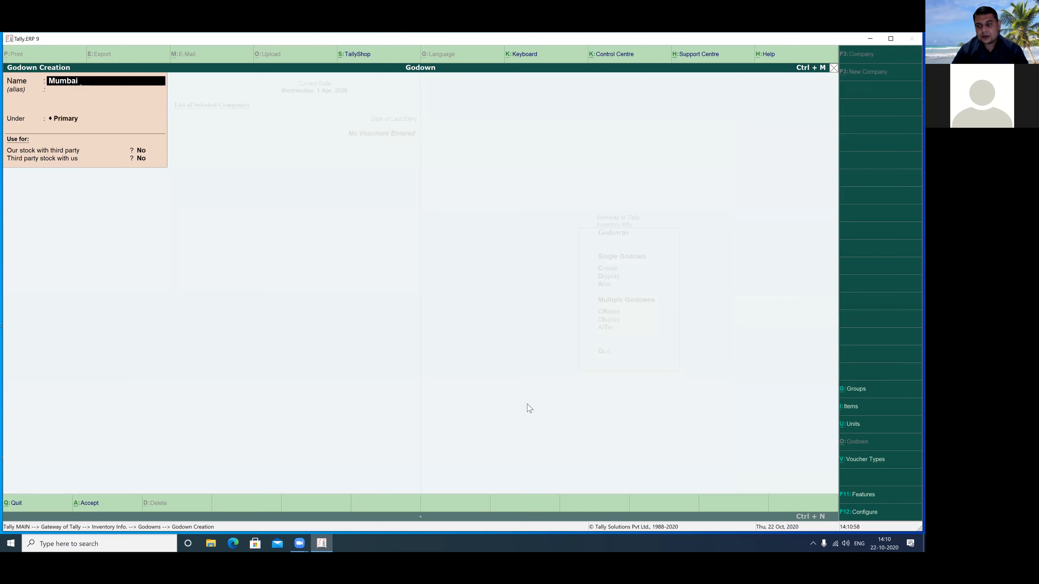
{"action": "type", "text": "ai Ho"}
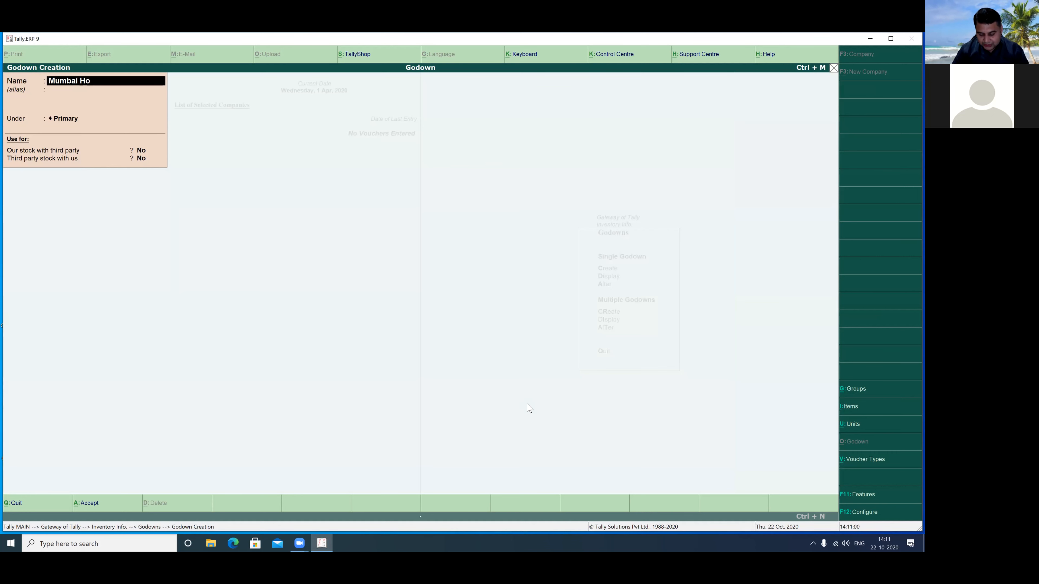
{"action": "type", "text": "me Branch"}
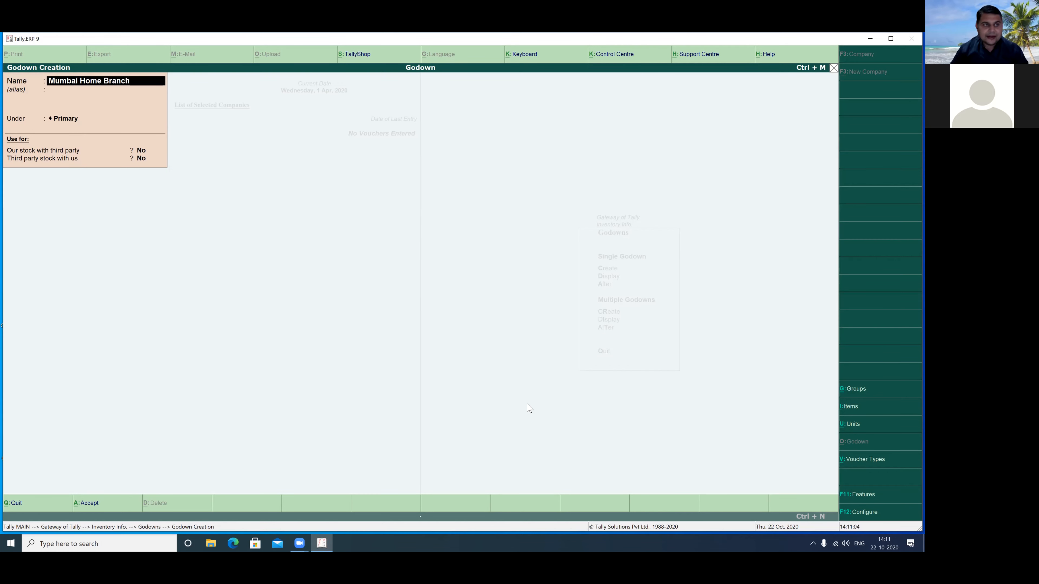
{"action": "key", "text": "Return"}
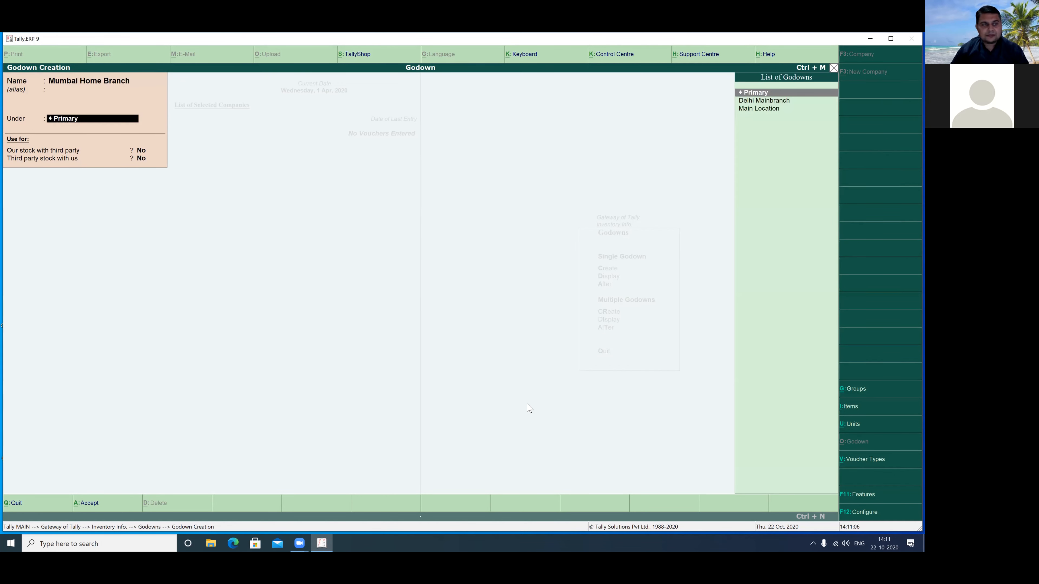
{"action": "key", "text": "Return"}
{"action": "key", "text": "Return"}
{"action": "key", "text": "Return"}
{"action": "key", "text": "Return"}
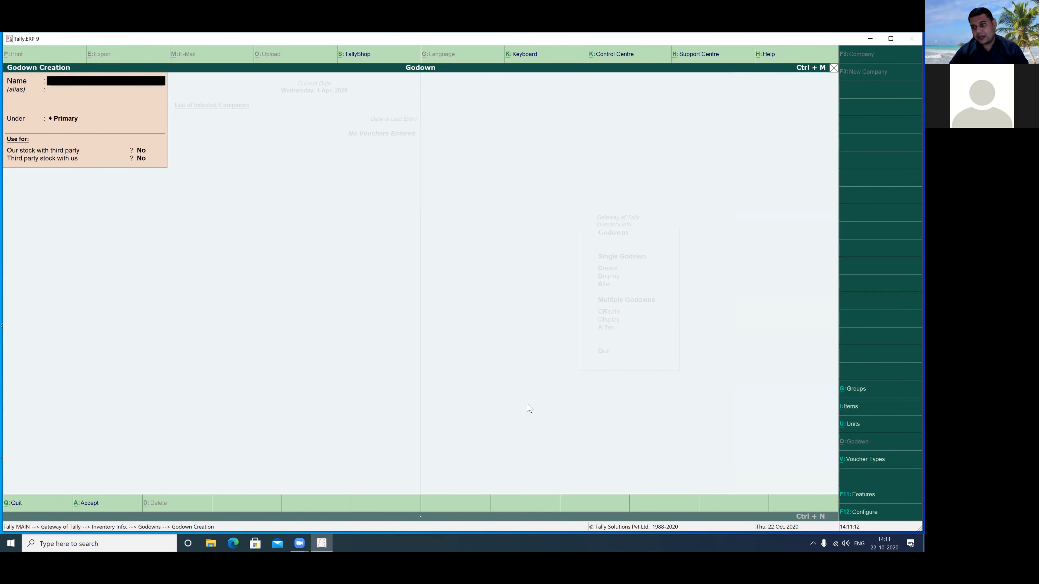
{"action": "key", "text": "Escape"}
{"action": "key", "text": "Return"}
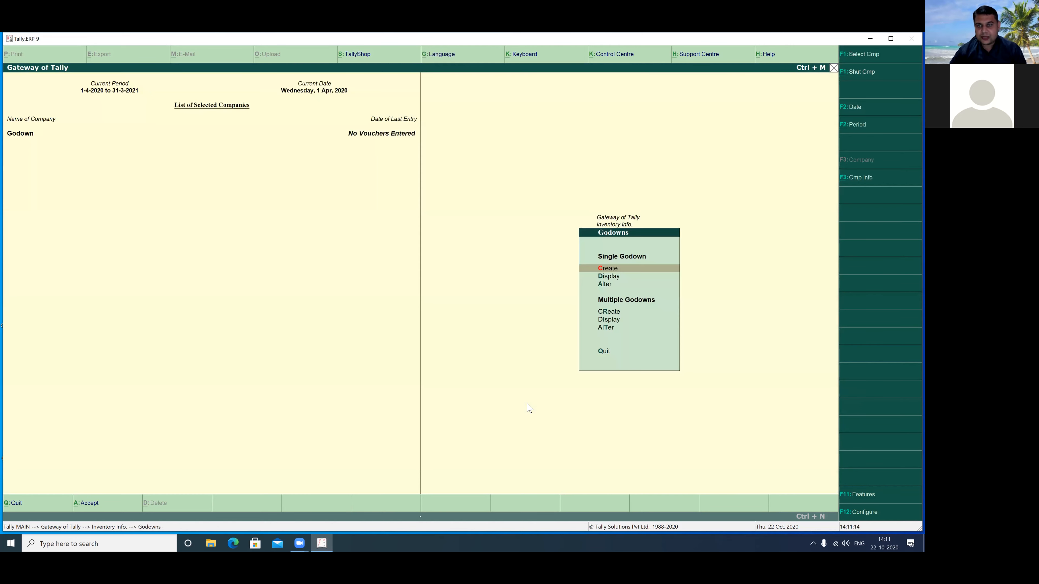
- Leave the godown and inventory masters and open accounting voucher creation
{"action": "key", "text": "Escape"}
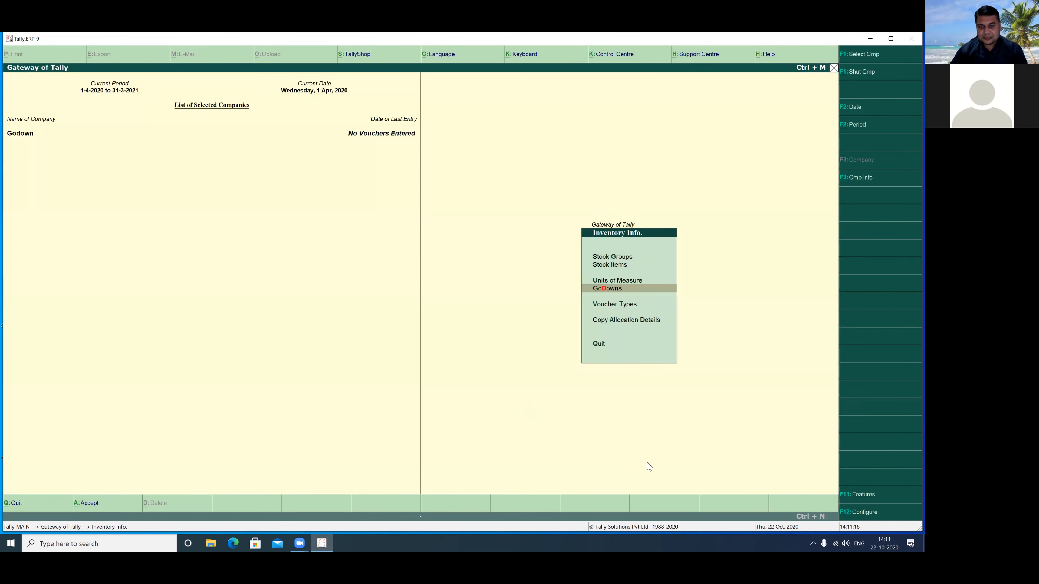
{"action": "key", "text": "Escape"}
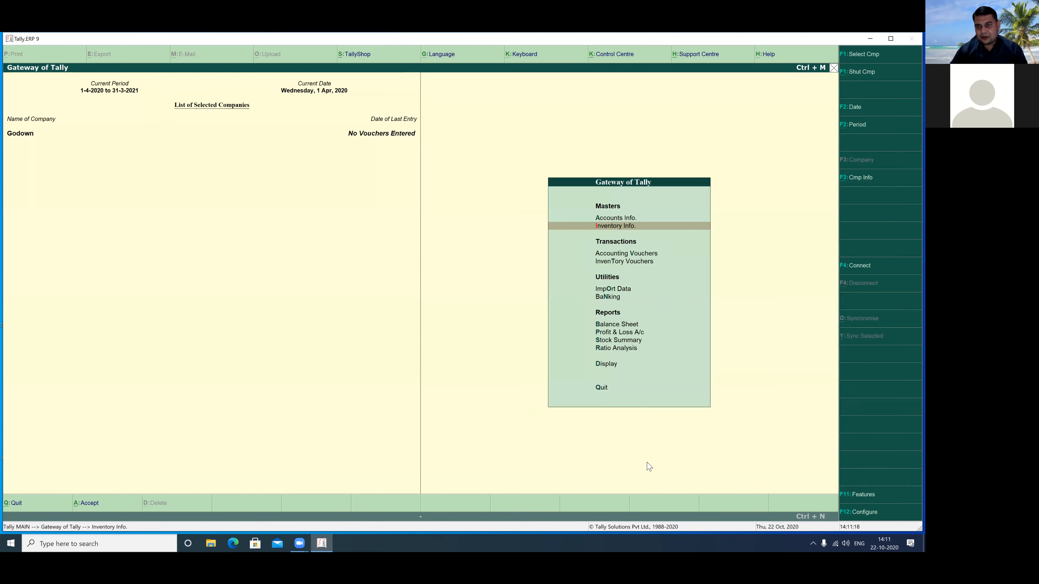
{"action": "key", "text": "Down"}
{"action": "key", "text": "Down"}
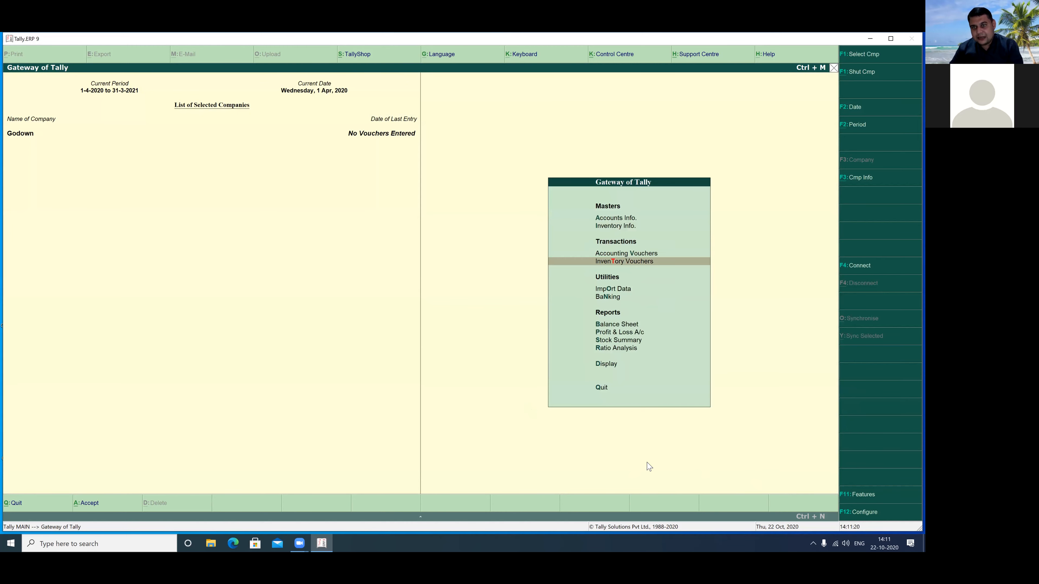
{"action": "key", "text": "Up"}
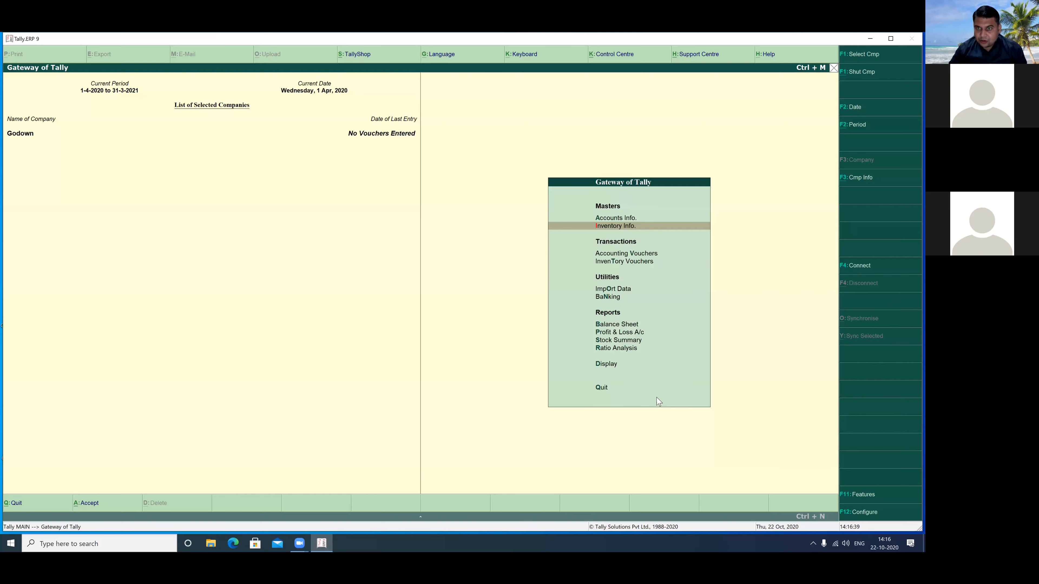
{"action": "key", "text": "Down"}
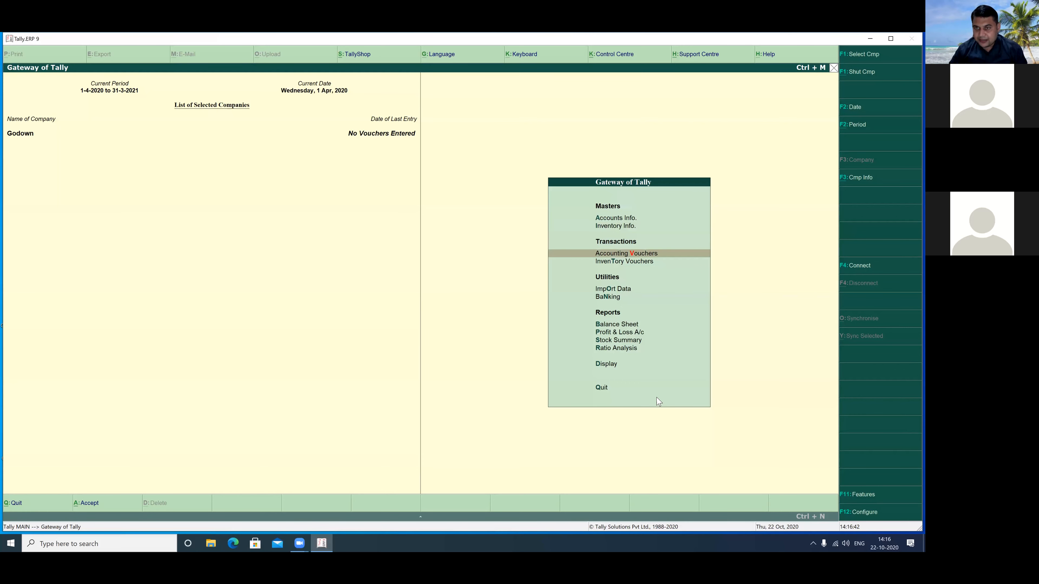
{"action": "key", "text": "Return"}
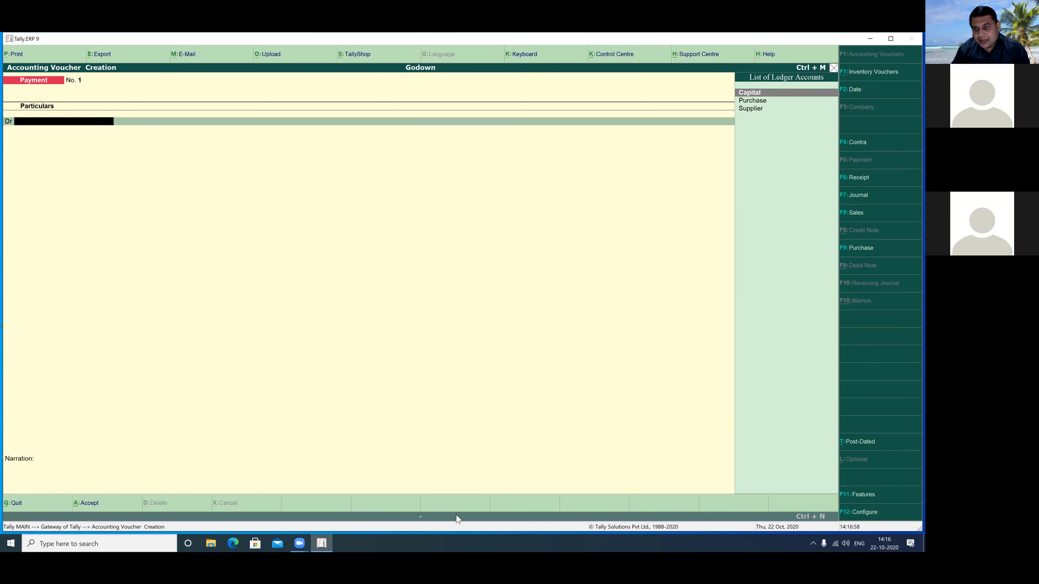
{"action": "key", "text": "F6"}
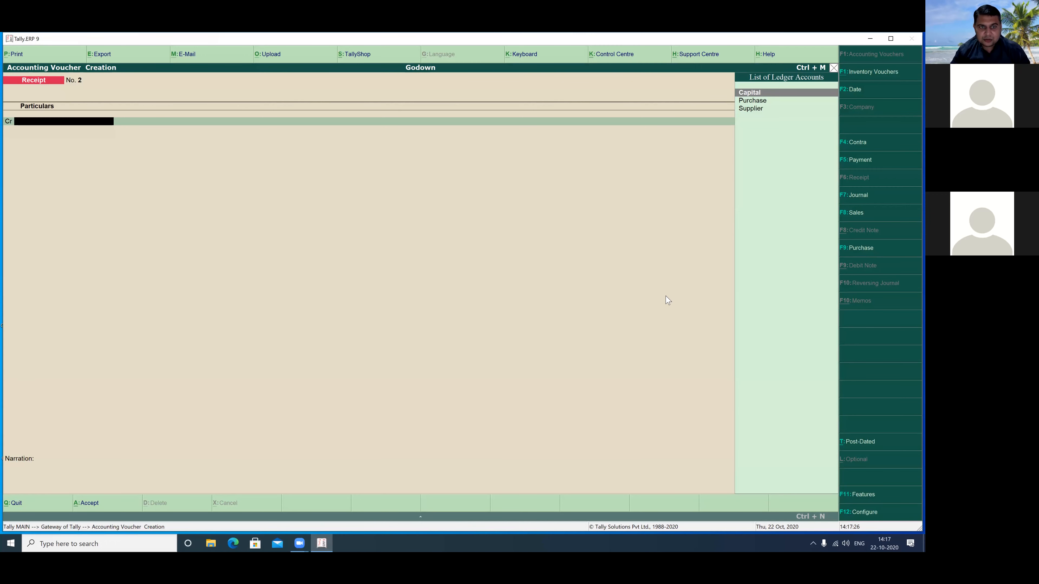
{"action": "left_click_drag", "start_coordinate": [362, 204], "coordinate": [323, 249]}
{"action": "left_click_drag", "start_coordinate": [325, 226], "coordinate": [382, 241]}
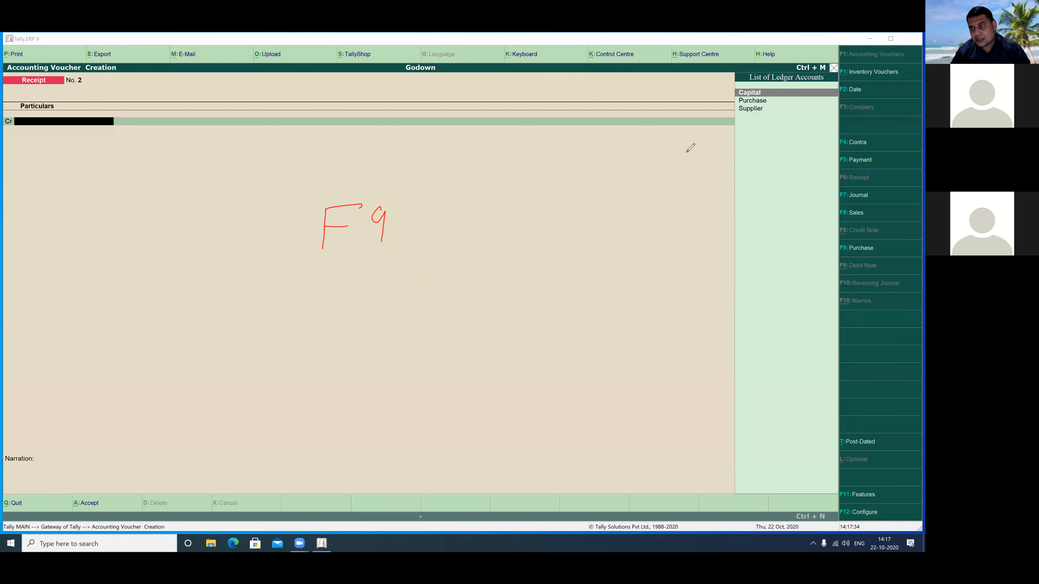
{"action": "mouse_move", "coordinate": [687, 176]}
{"action": "left_mouse_down"}
{"action": "mouse_move", "coordinate": [828, 237]}
{"action": "mouse_move", "coordinate": [812, 257]}
{"action": "left_mouse_up"}
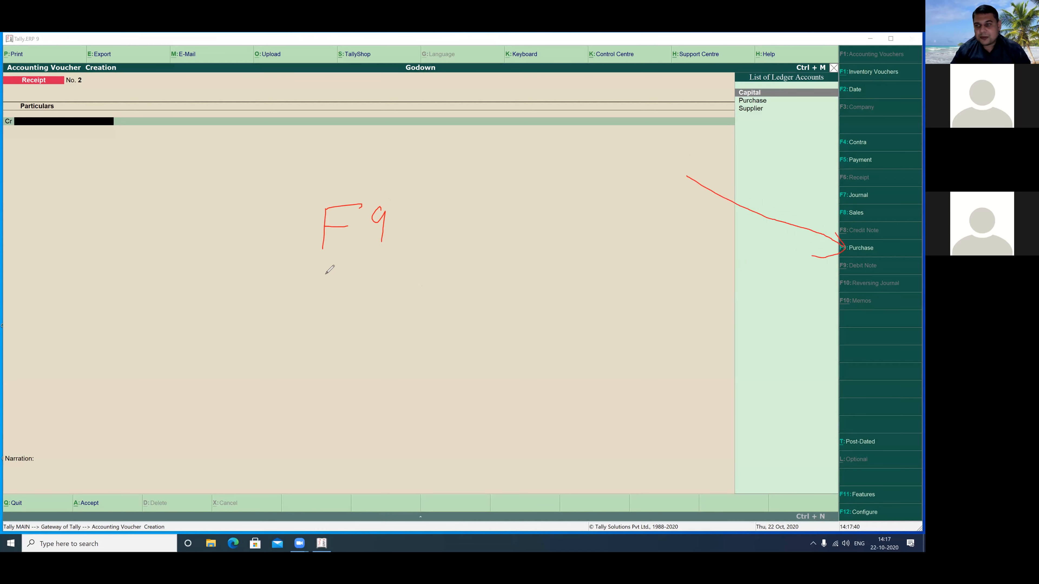
- Start a purchase voucher with supplier invoice number 1 and invoice date 1-Apr-2020
{"action": "key", "text": "F9"}
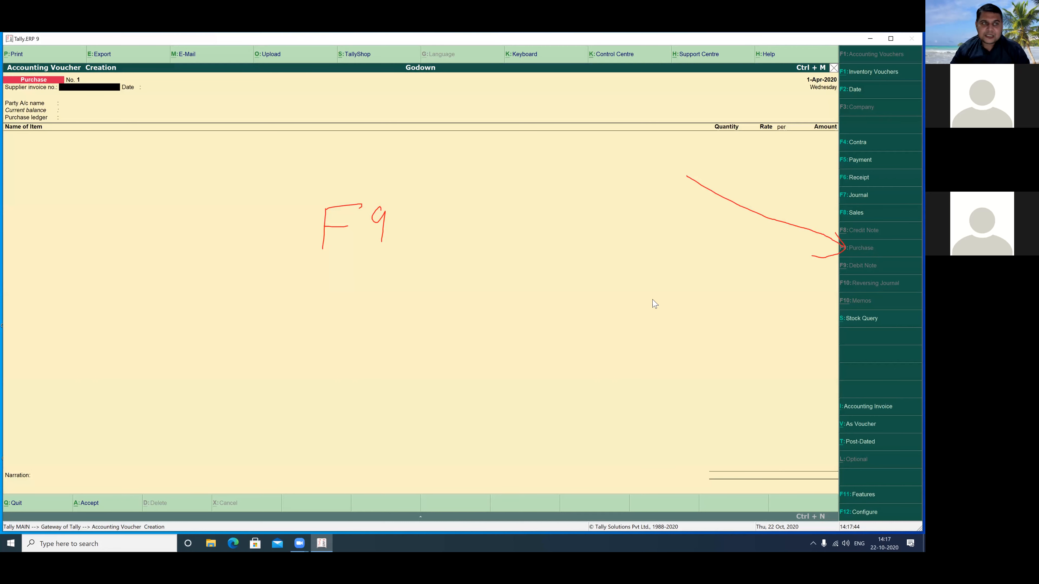
{"action": "left_click", "coordinate": [264, 294]}
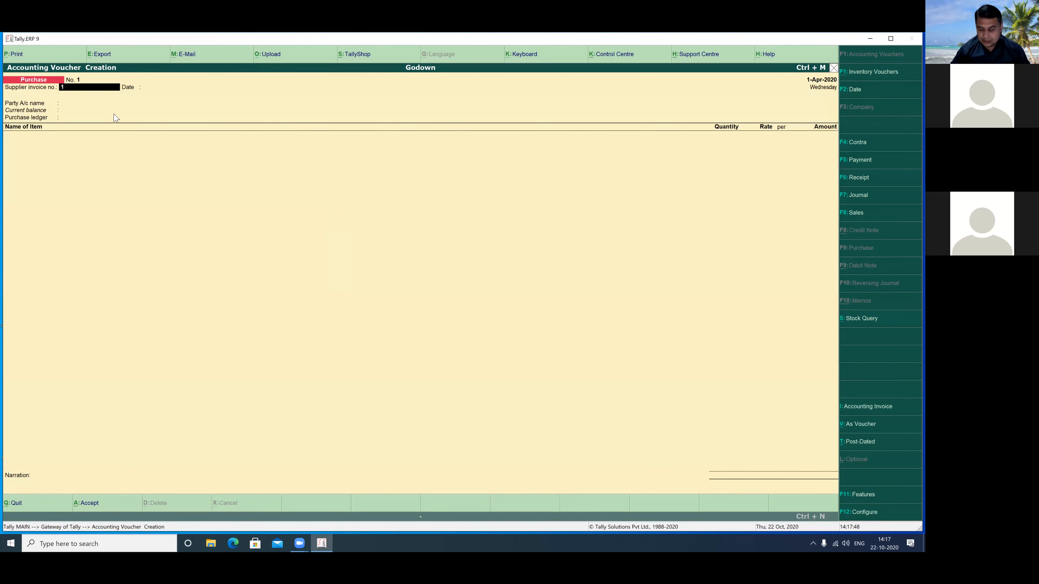
{"action": "type", "text": "1"}
{"action": "key", "text": "Return"}
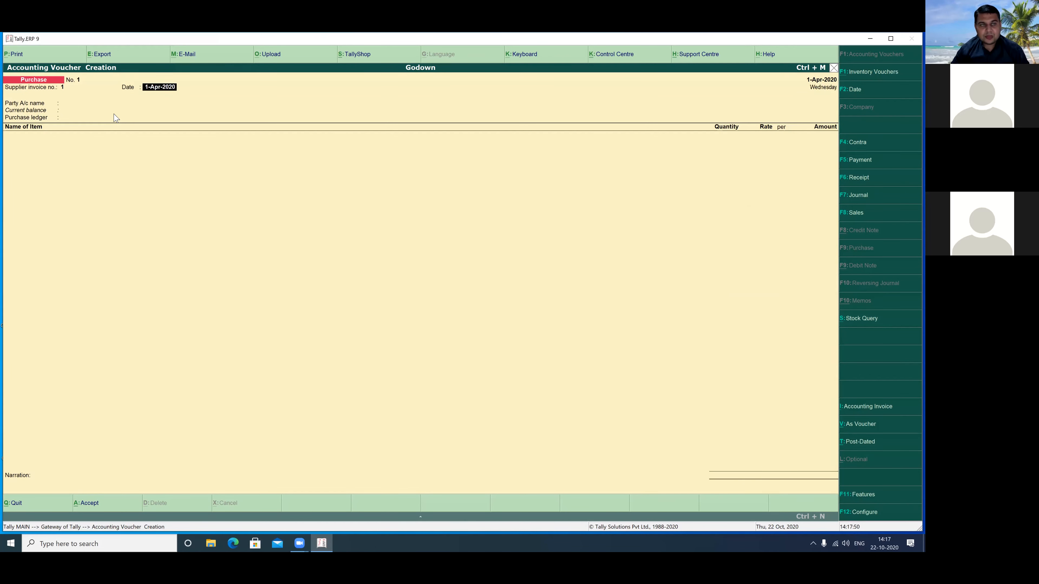
{"action": "key", "text": "Return"}
- Set the party account to Supplier, accept the party details as they are, and choose Purchase as the purchase ledger
{"action": "key", "text": "Down"}
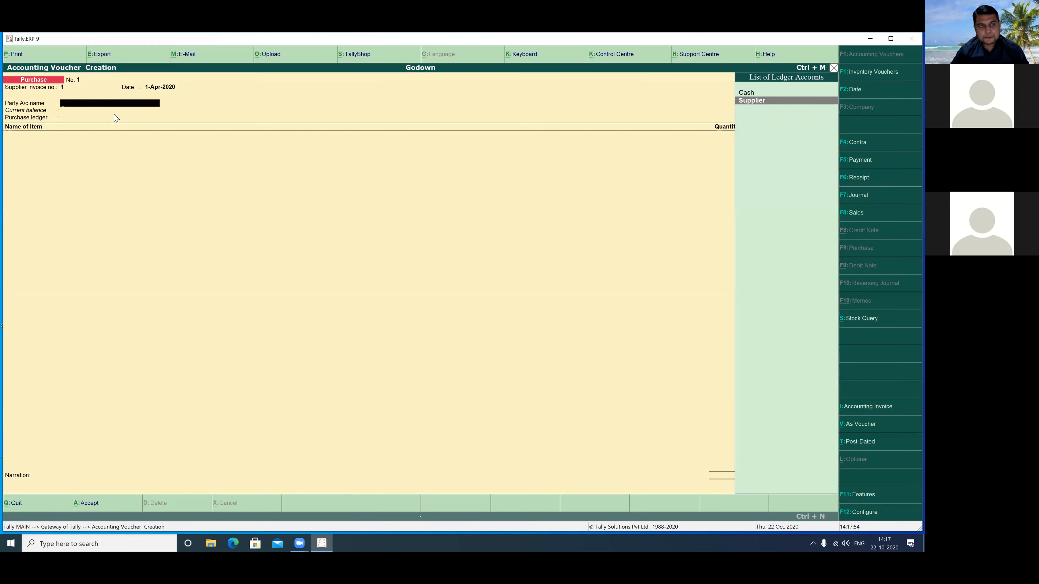
{"action": "key", "text": "Return"}
{"action": "key", "text": "Return"}
{"action": "key", "text": "Return"}
{"action": "key", "text": "Return"}
{"action": "key", "text": "Return"}
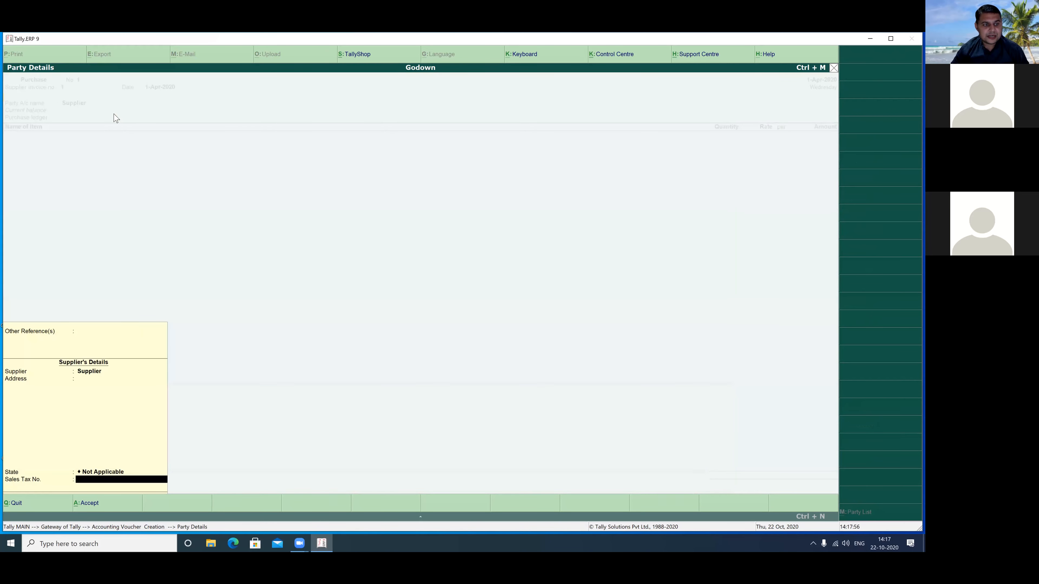
{"action": "key", "text": "Return"}
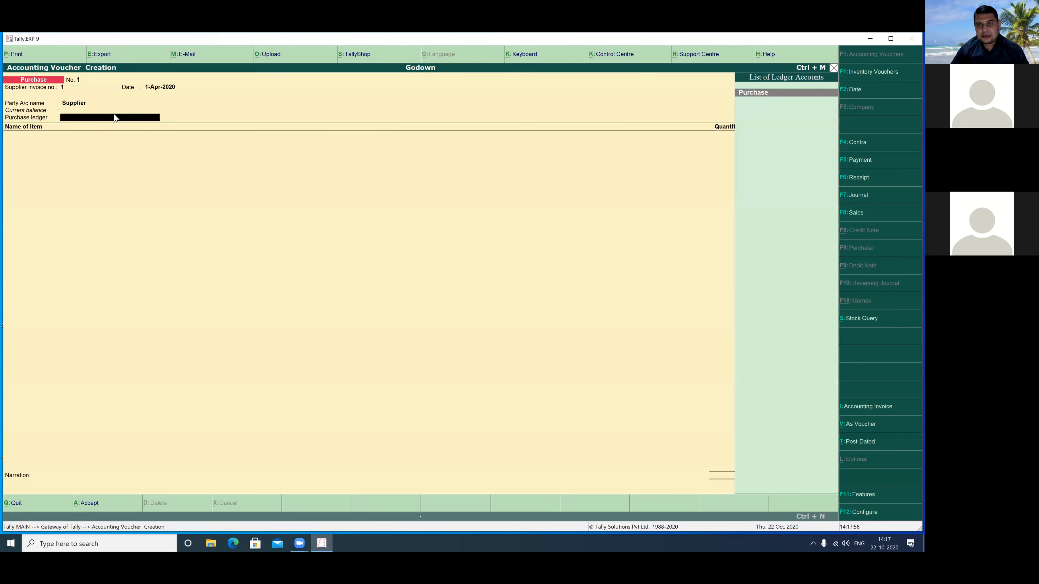
{"action": "key", "text": "Return"}
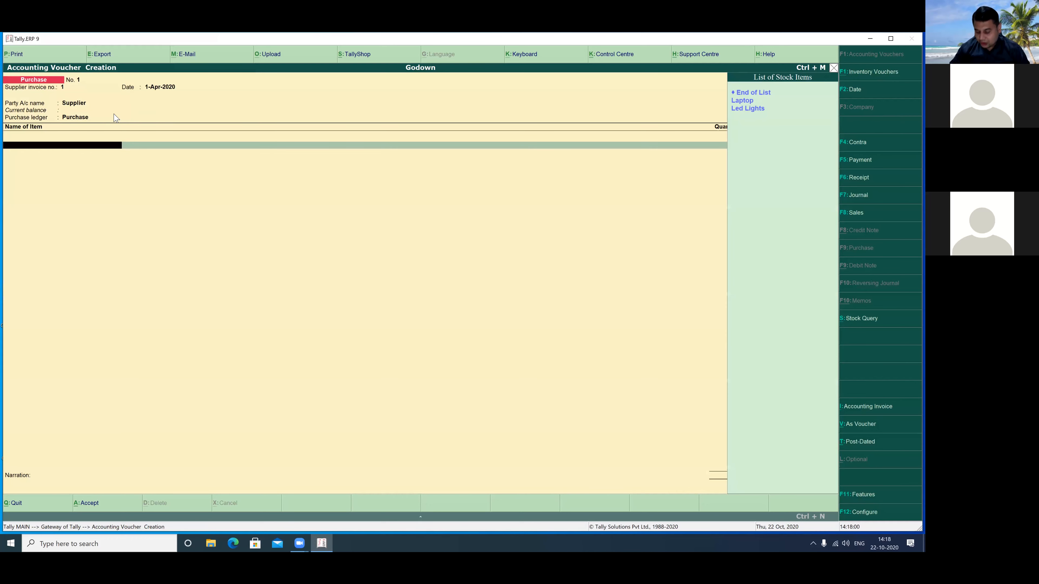
- Add the Laptop stock item to the purchase voucher and allocate it to the Delhi Mainbranch godown
{"action": "key", "text": "Down"}
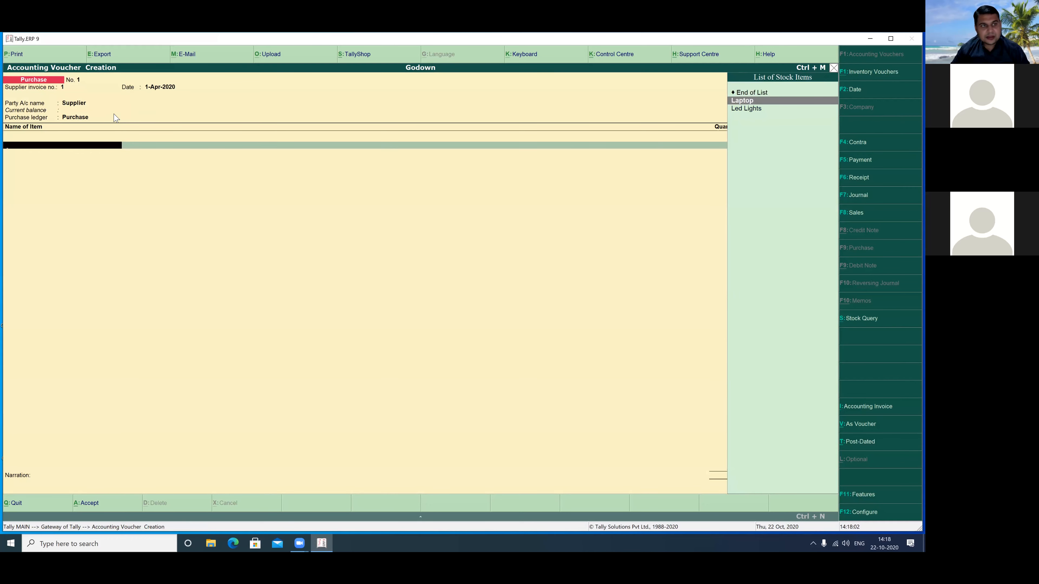
{"action": "key", "text": "Return"}
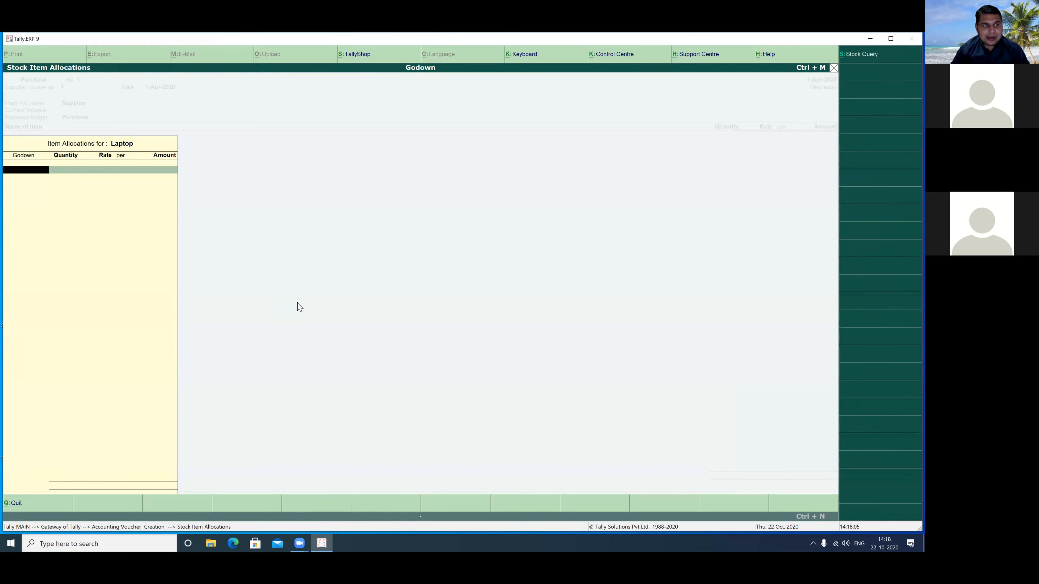
{"action": "mouse_move", "coordinate": [44, 143]}
{"action": "left_mouse_down"}
{"action": "mouse_move", "coordinate": [4, 160]}
{"action": "mouse_move", "coordinate": [42, 182]}
{"action": "mouse_move", "coordinate": [45, 138]}
{"action": "left_mouse_up"}
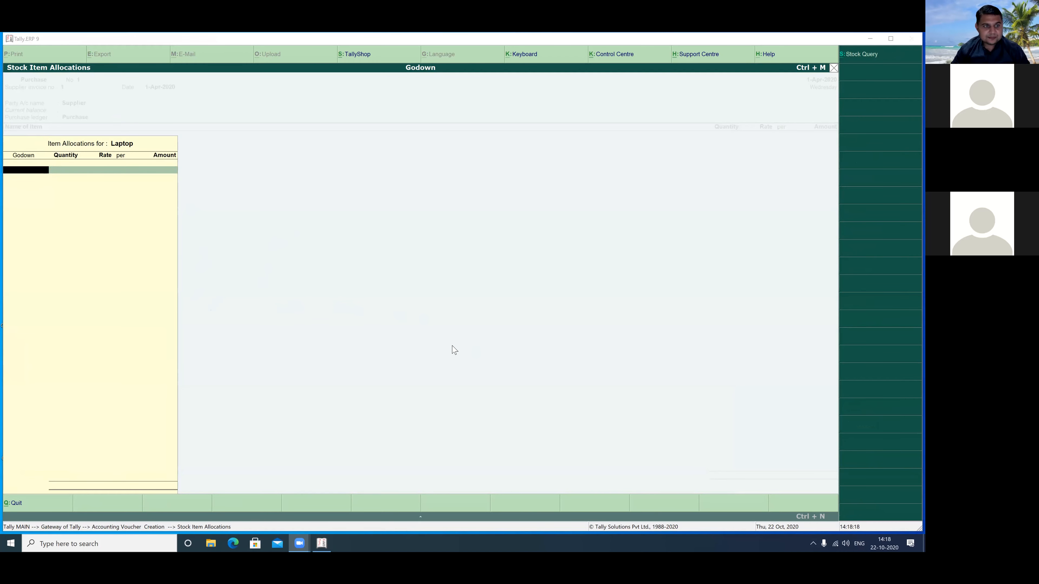
{"action": "type", "text": "D"}
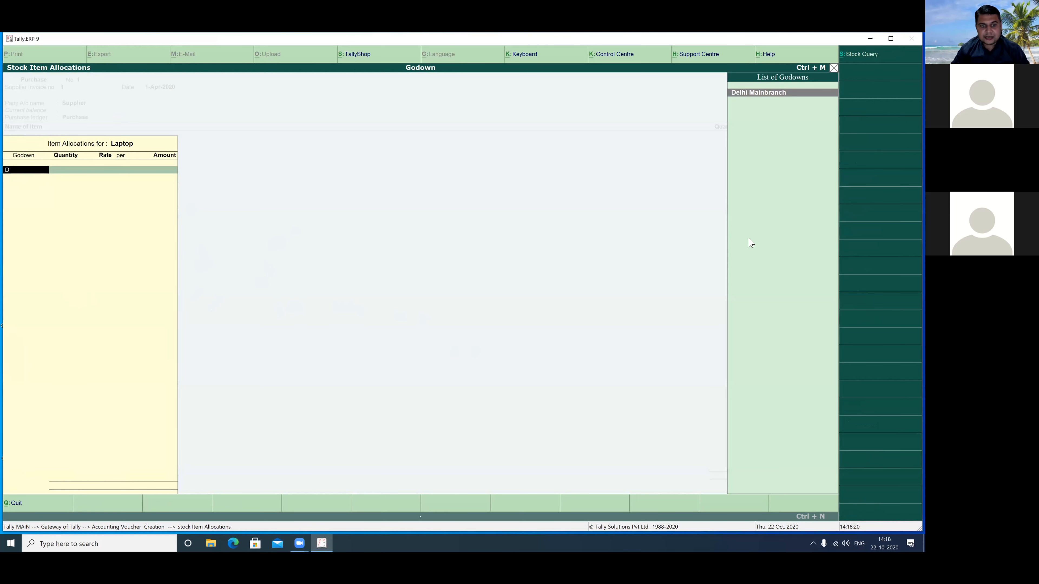
{"action": "left_click_drag", "start_coordinate": [717, 83], "coordinate": [823, 115]}
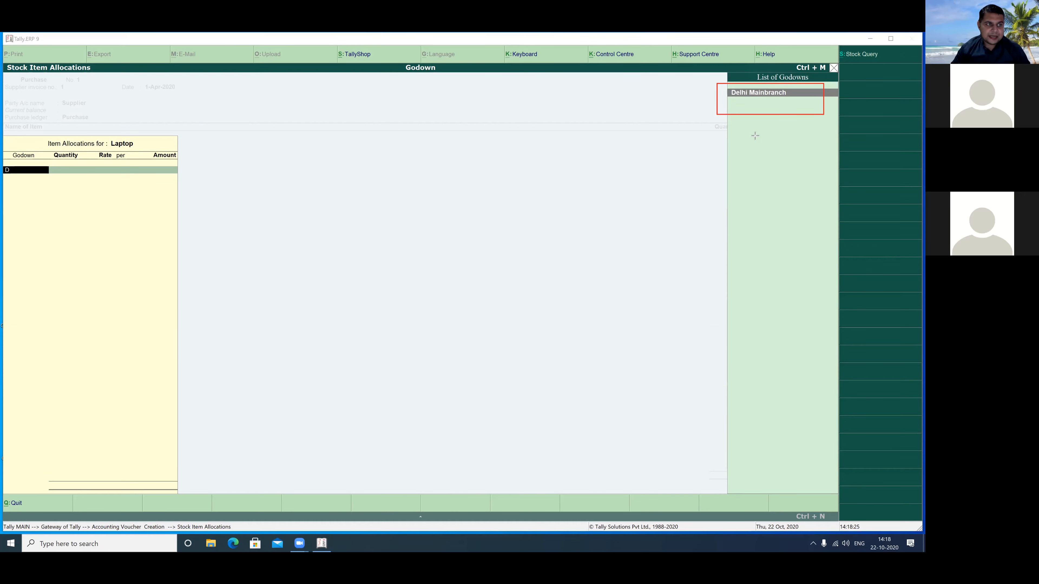
{"action": "left_click", "coordinate": [113, 211]}
{"action": "key", "text": "Return"}
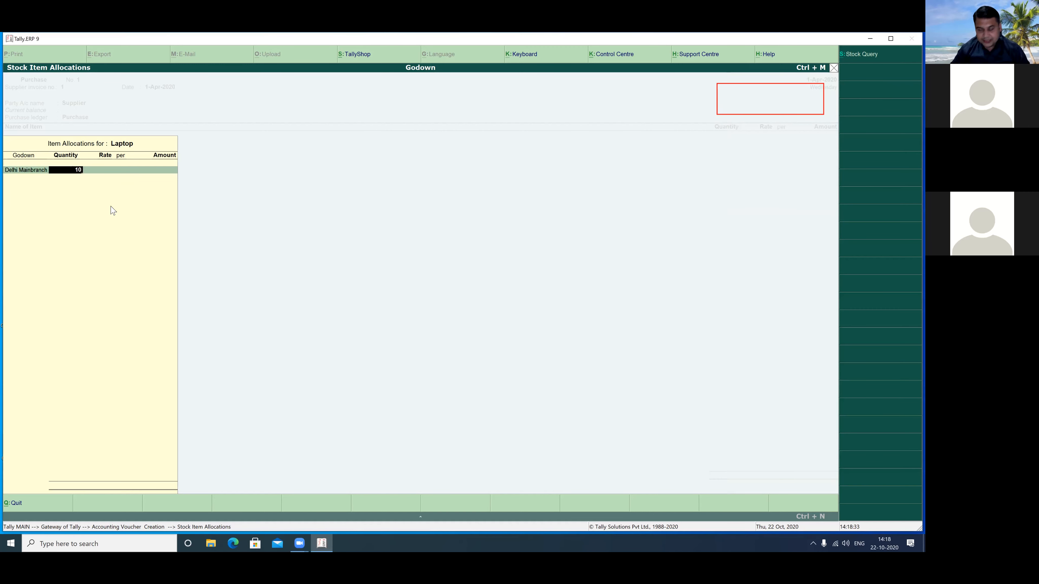
- Set the Laptop allocation to 10 nos at a rate of 23,000 and complete the item line
{"action": "key", "text": "Return"}
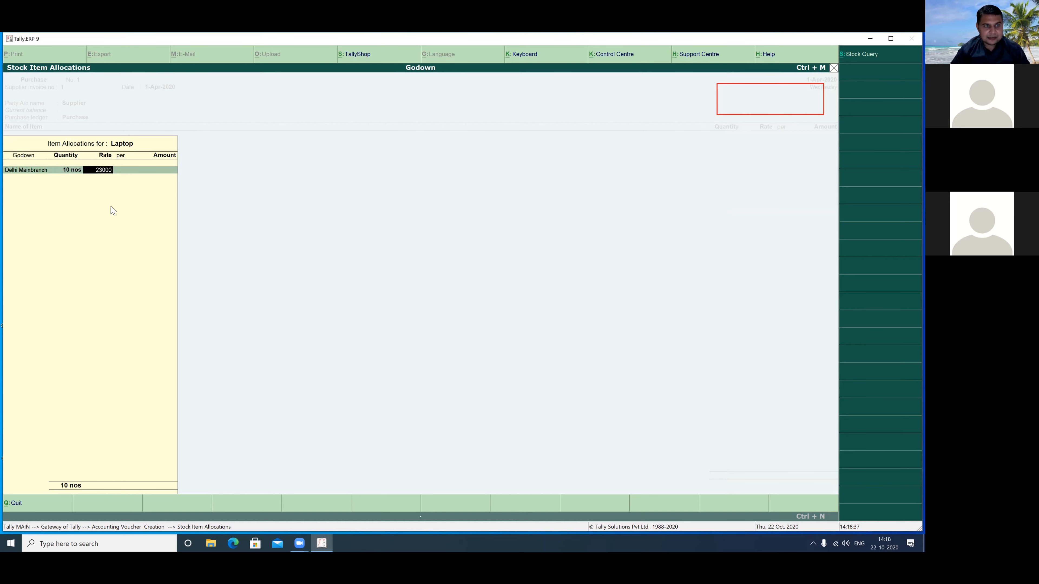
{"action": "key", "text": "Return"}
{"action": "key", "text": "Return"}
{"action": "key", "text": "Return"}
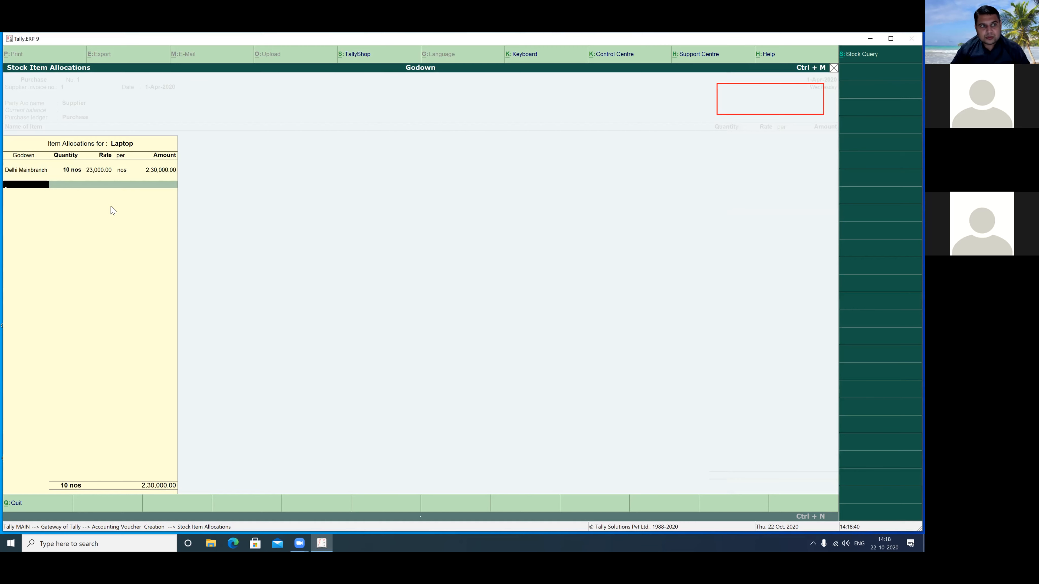
{"action": "key", "text": "Return"}
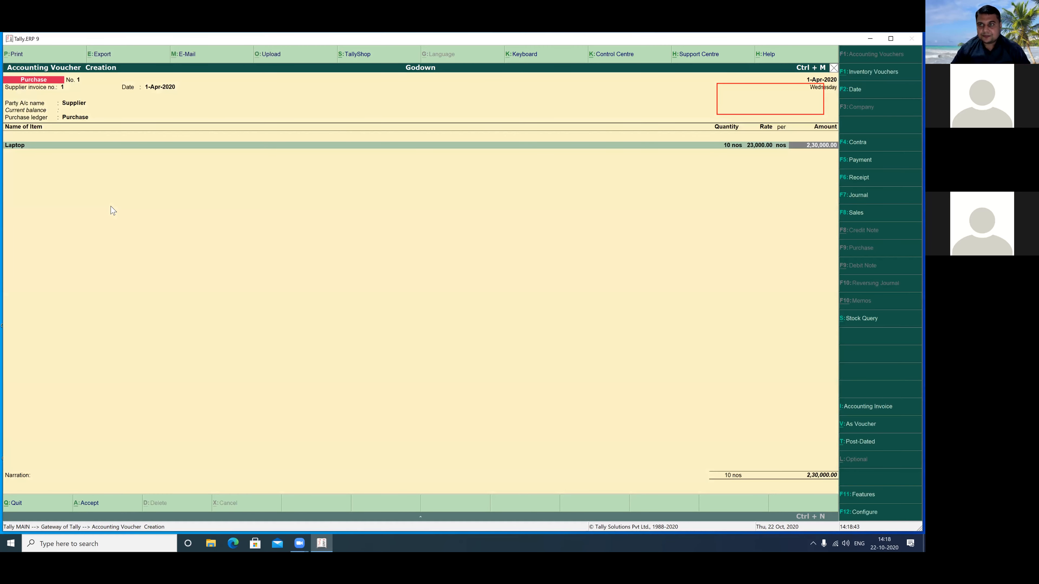
{"action": "key", "text": "Return"}
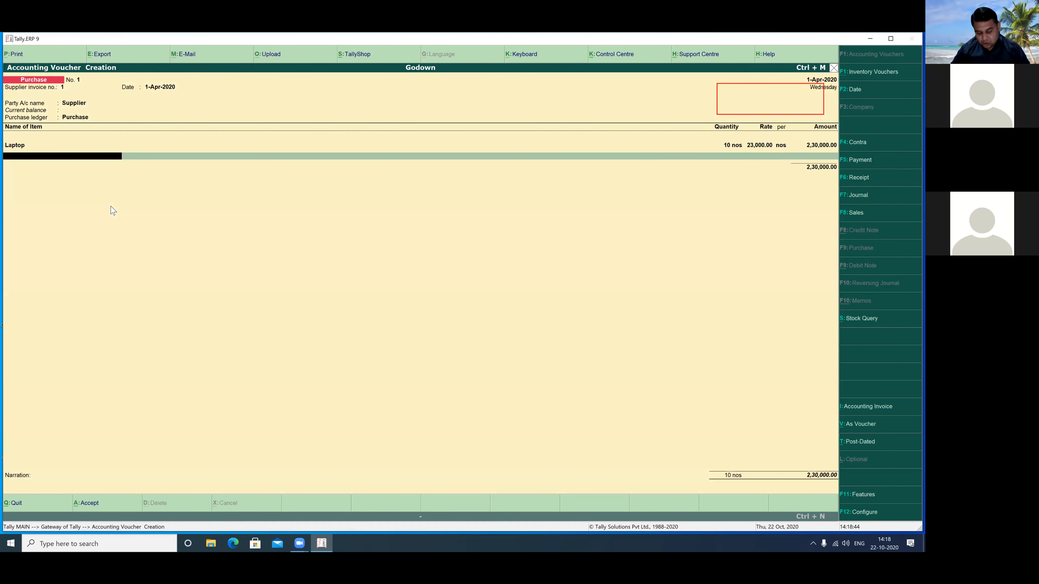
- Add Led Lights as the second stock item and allocate it to the Delhi Mainbranch godown
{"action": "type", "text": "L"}
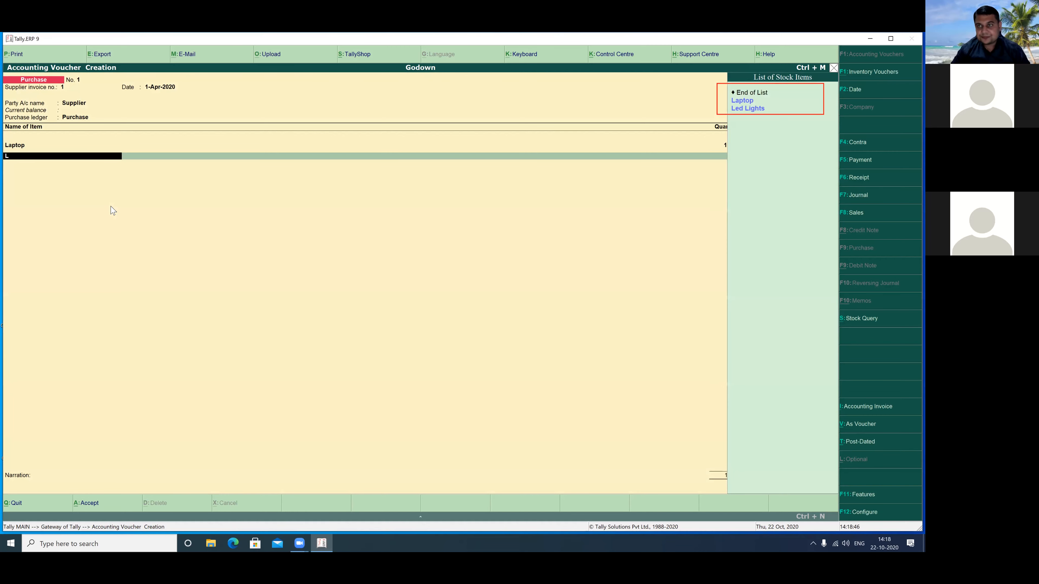
{"action": "key", "text": "Down"}
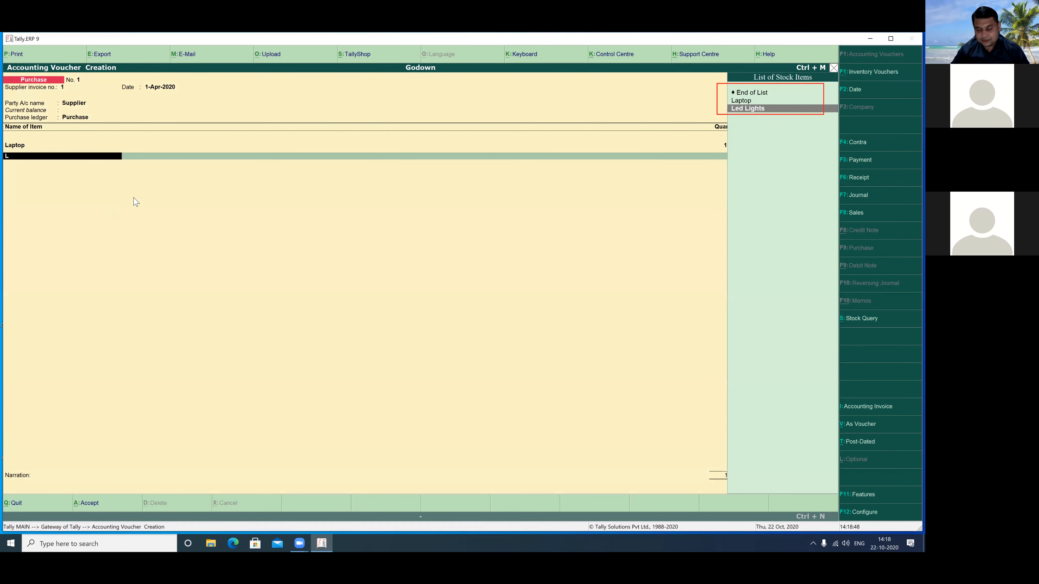
{"action": "key", "text": "Return"}
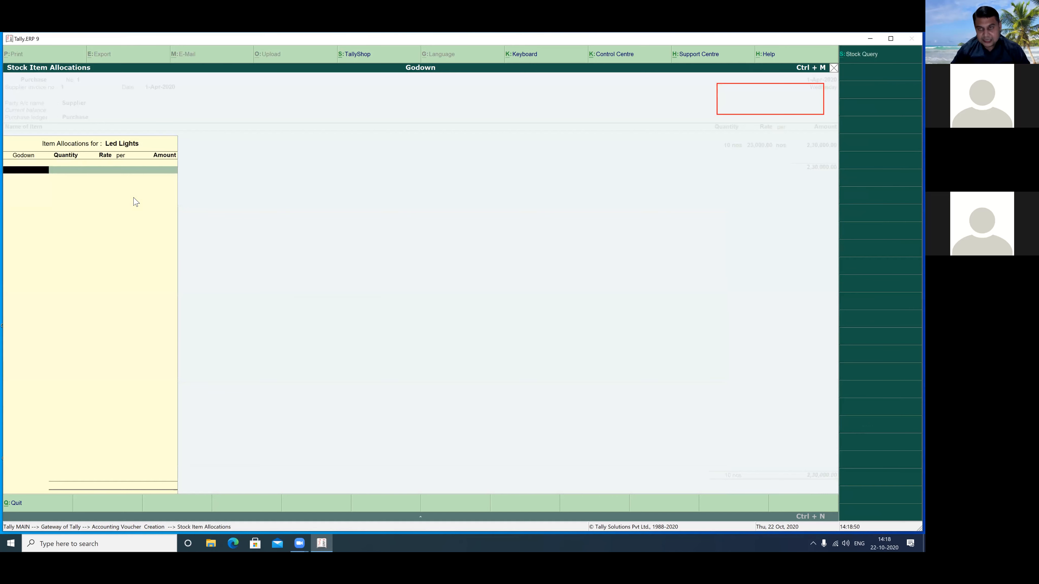
{"action": "type", "text": "D"}
{"action": "key", "text": "Return"}
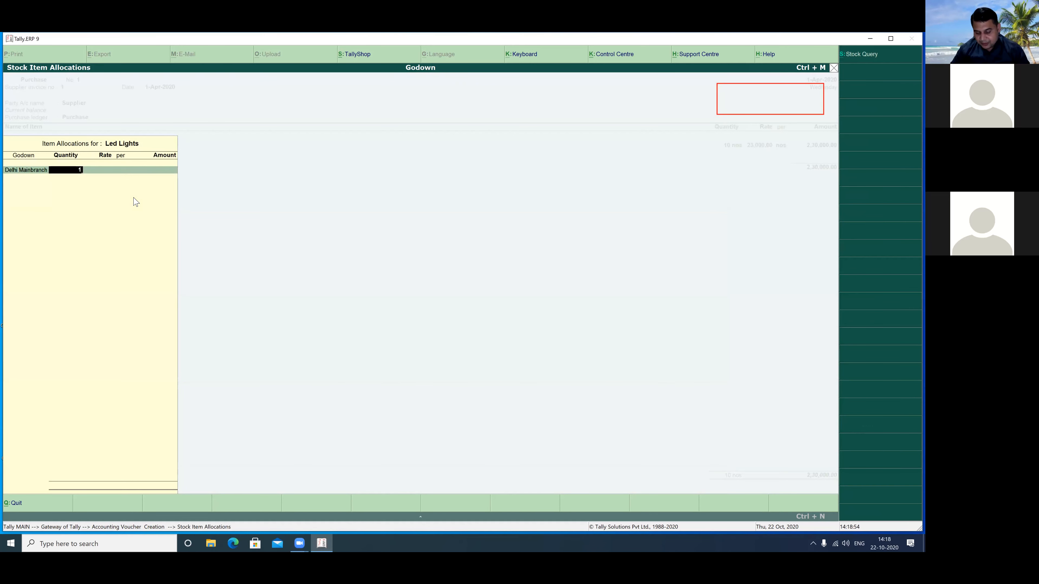
- Set the Led Lights allocation to 10 pcs at a rate of 200 and close the allocation
{"action": "key", "text": "Return"}
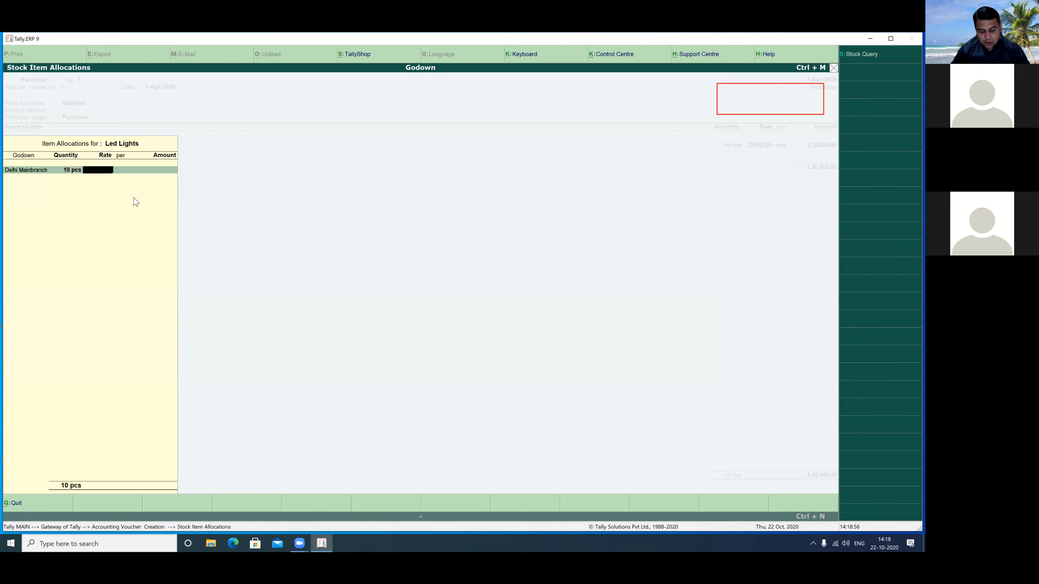
{"action": "type", "text": "200"}
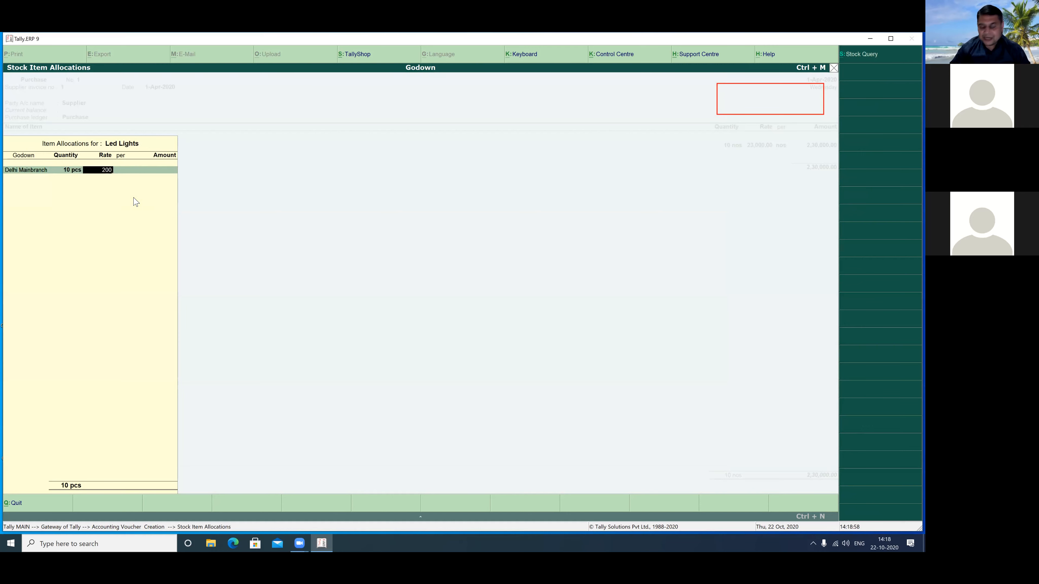
{"action": "key", "text": "Return"}
{"action": "key", "text": "Return"}
{"action": "key", "text": "Return"}
{"action": "key", "text": "Return"}
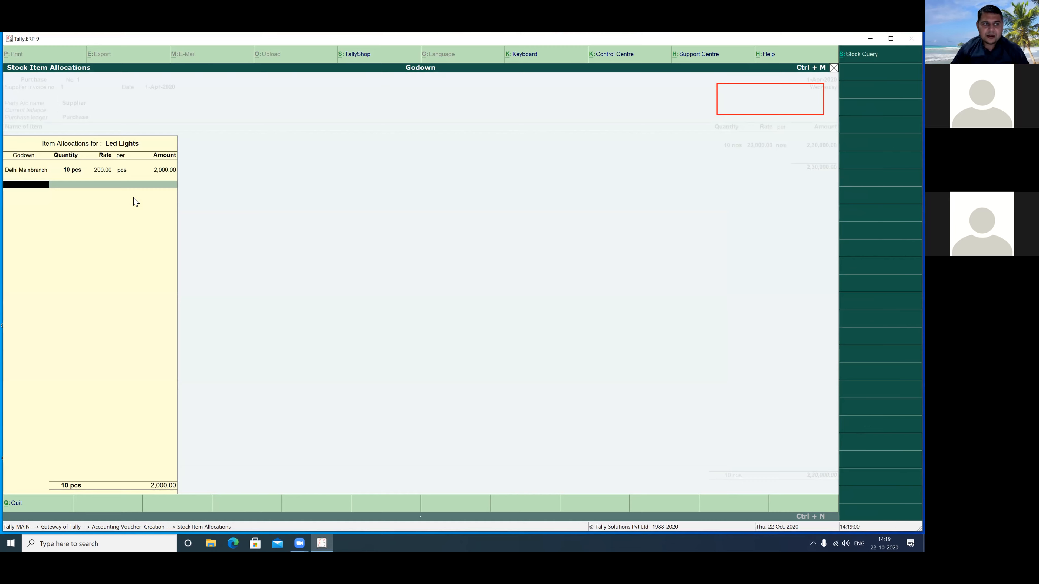
{"action": "key", "text": "Return"}
- End the item list, leave the narration empty, and save the purchase voucher
{"action": "key", "text": "Return"}
{"action": "key", "text": "Return"}
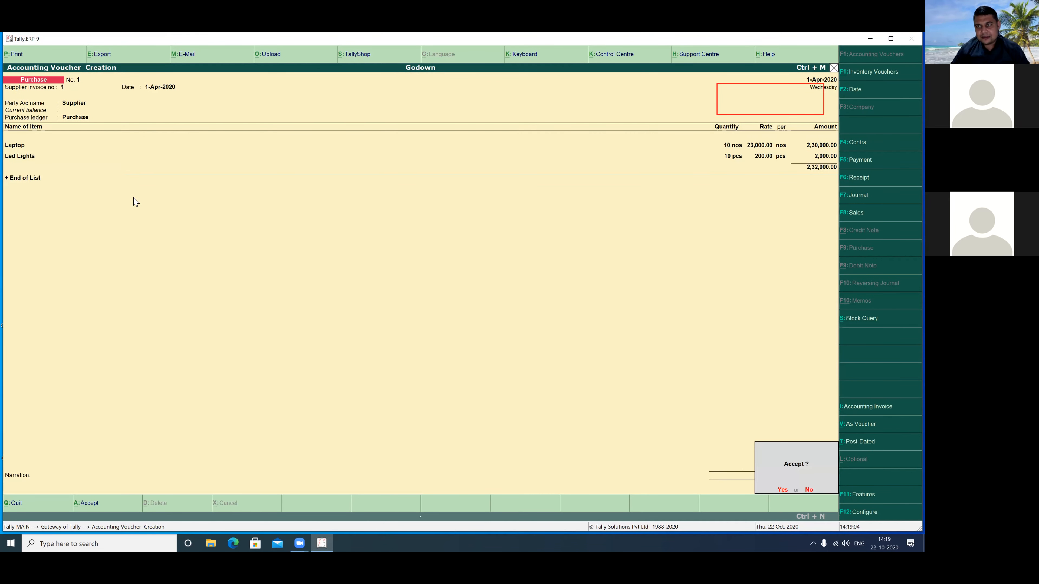
{"action": "key", "text": "Return"}
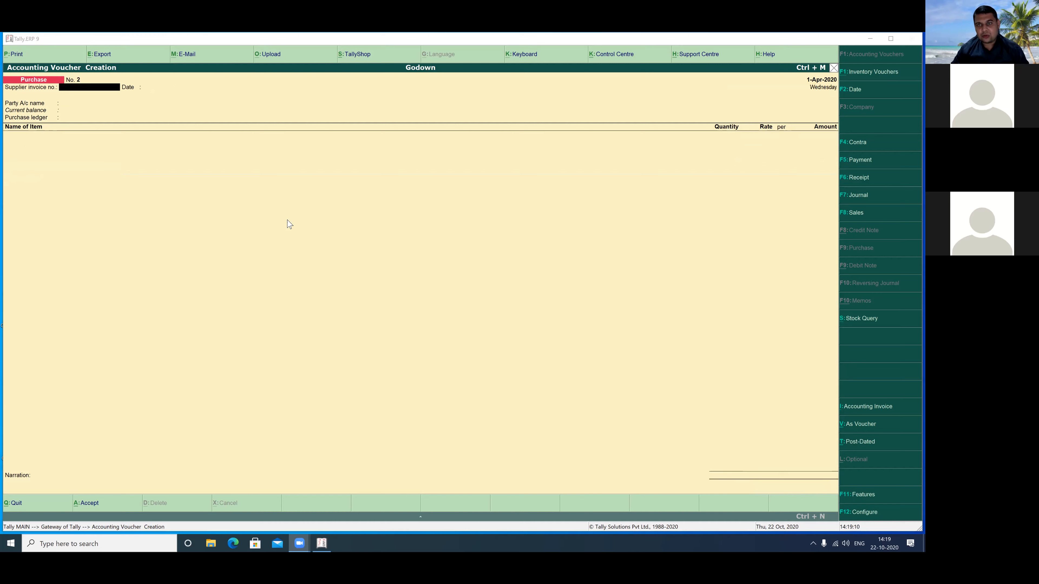
- Leave the blank new purchase voucher and return to the Gateway of Tally
{"action": "key", "text": "Return"}
{"action": "key", "text": "Return"}
{"action": "key", "text": "Return"}
{"action": "key", "text": "Escape"}
{"action": "key", "text": "Return"}
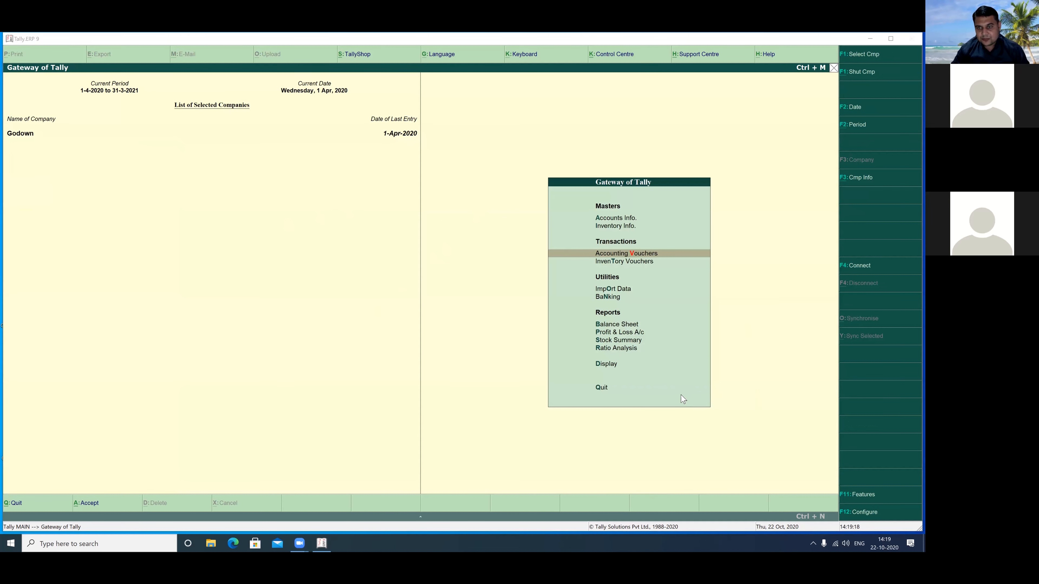
- Open the godown selection list from the Statements of Inventory reports
{"action": "double_click", "coordinate": [602, 364]}
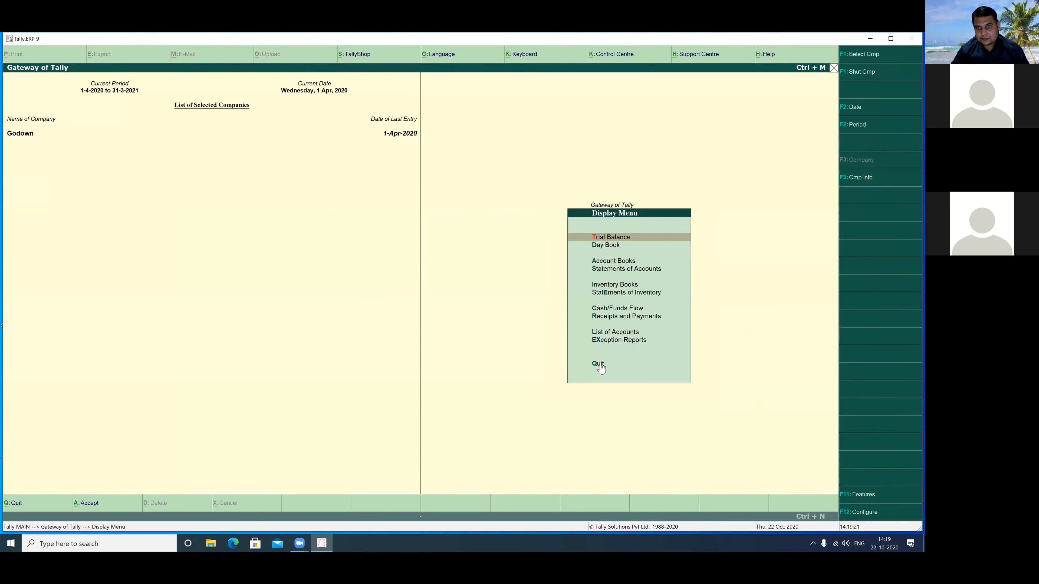
{"action": "left_click", "coordinate": [601, 365]}
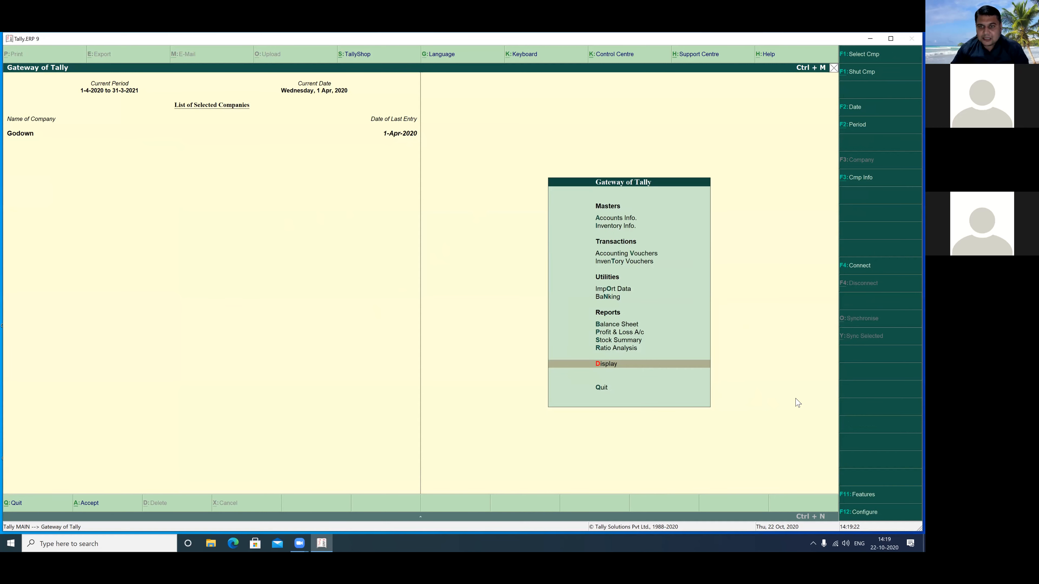
{"action": "key", "text": "Return"}
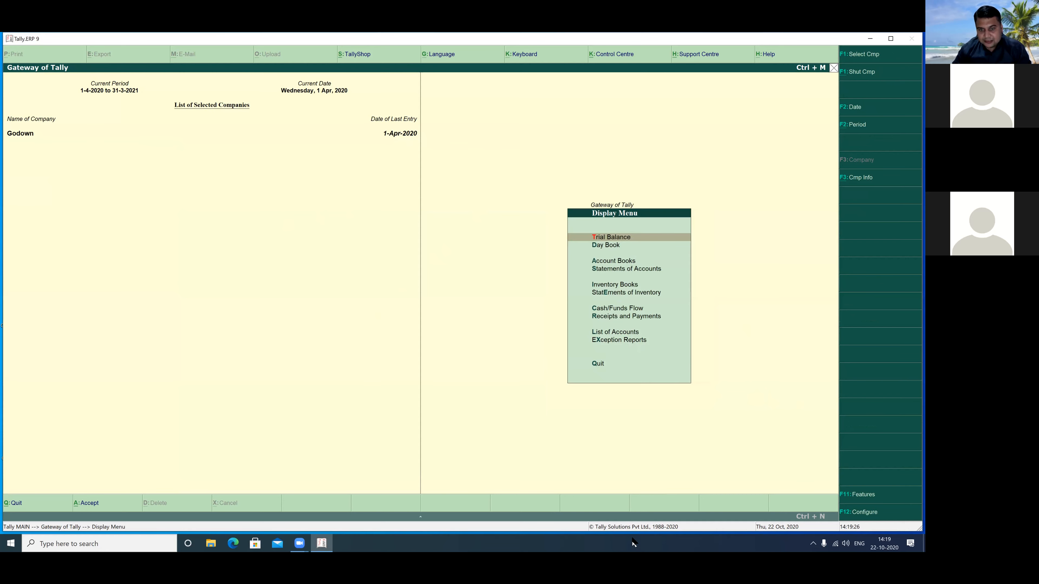
{"action": "left_click", "coordinate": [487, 512]}
{"action": "key", "text": "Down"}
{"action": "key", "text": "Down"}
{"action": "key", "text": "Down"}
{"action": "key", "text": "Down"}
{"action": "key", "text": "Down"}
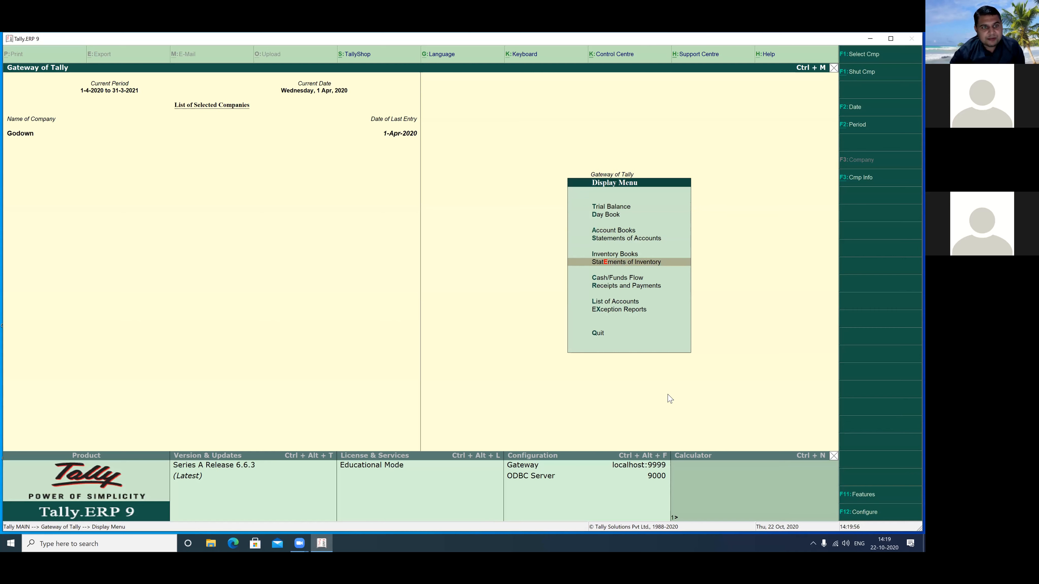
{"action": "key", "text": "Return"}
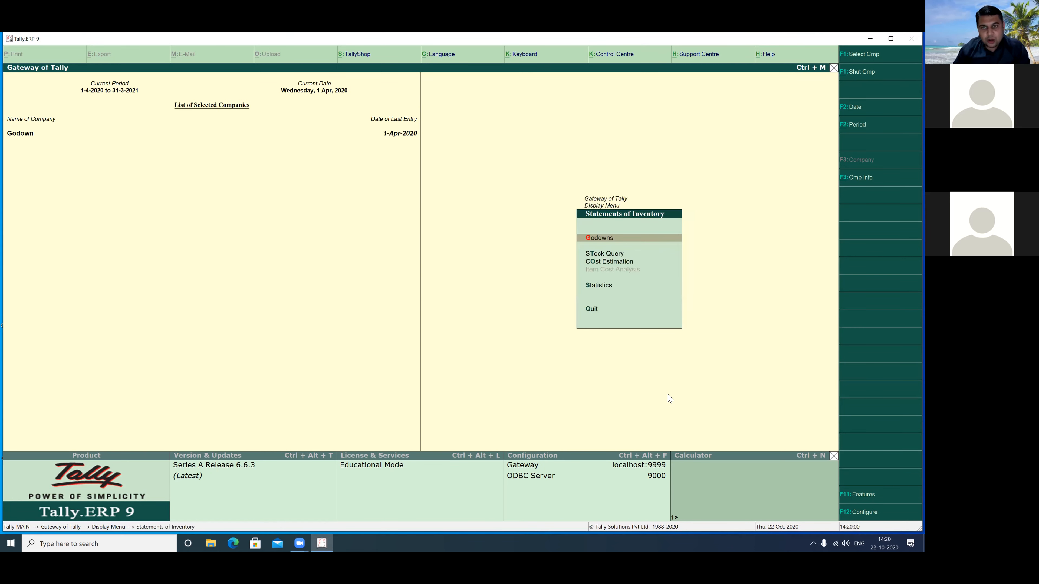
{"action": "key", "text": "Return"}
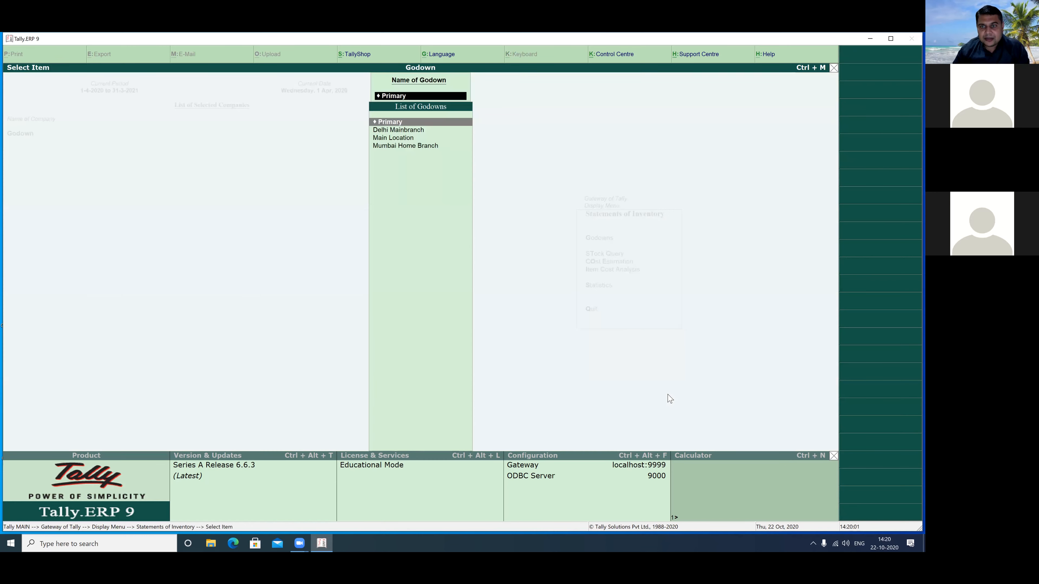
- View the godown summary of Mumbai Home Branch and return to the godown list
{"action": "key", "text": "Down"}
{"action": "key", "text": "Down"}
{"action": "key", "text": "Down"}
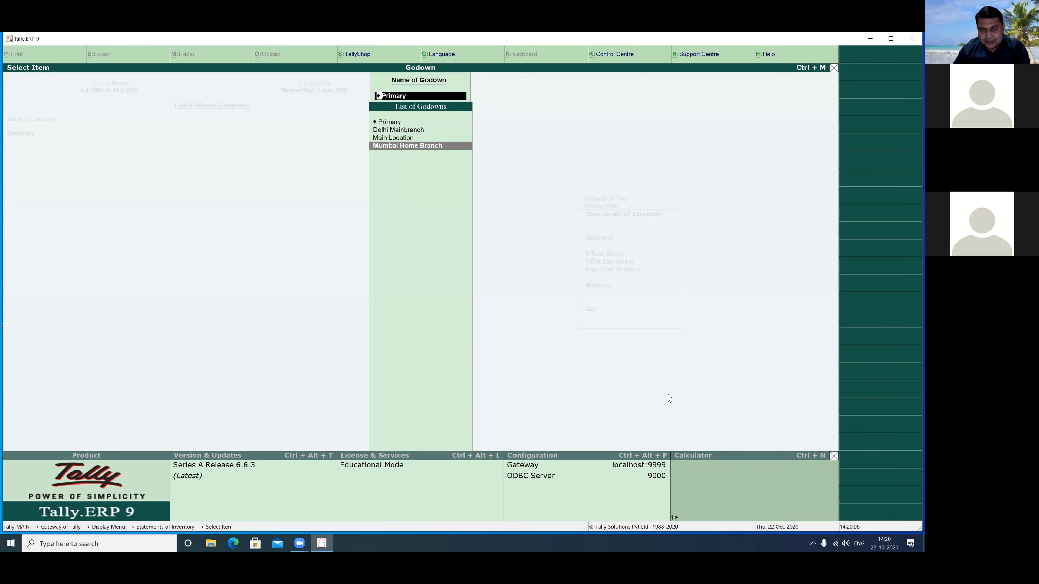
{"action": "key", "text": "Return"}
{"action": "key", "text": "Escape"}
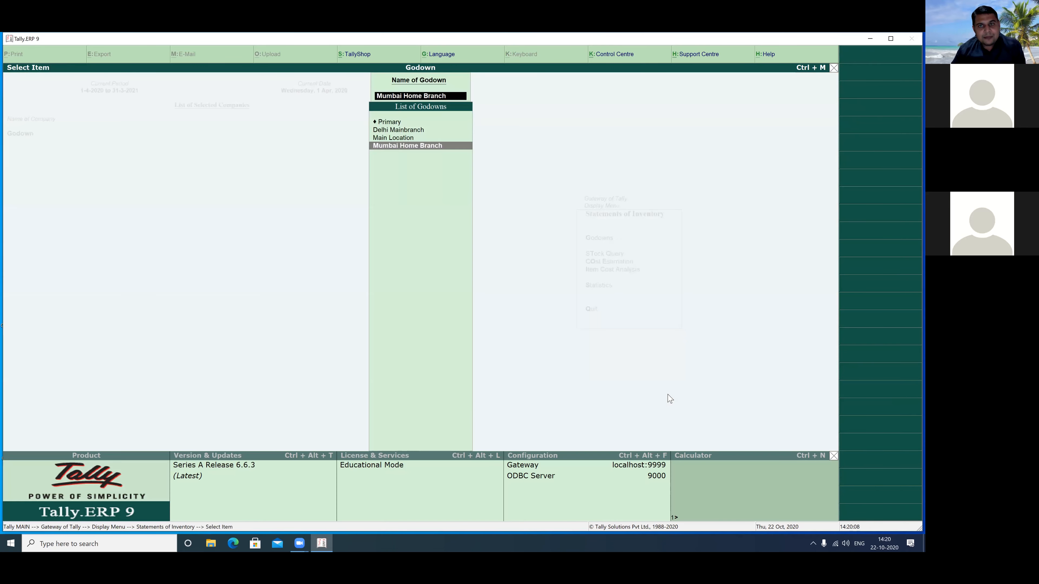
- Review the stock quantities, rates and values in the Delhi Mainbranch godown summary and return to the Gateway of Tally
{"action": "key", "text": "Up"}
{"action": "key", "text": "Up"}
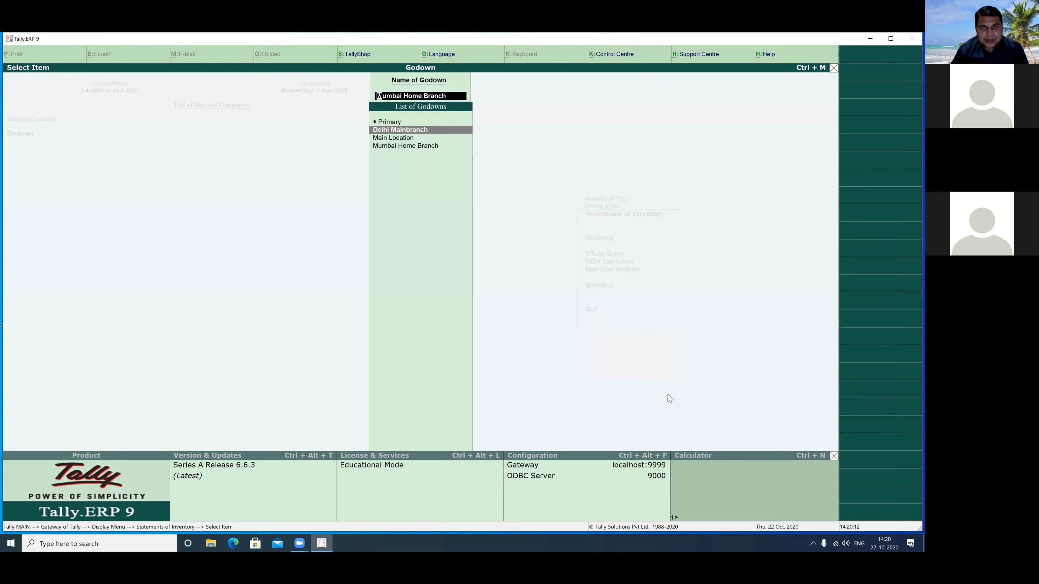
{"action": "key", "text": "Return"}
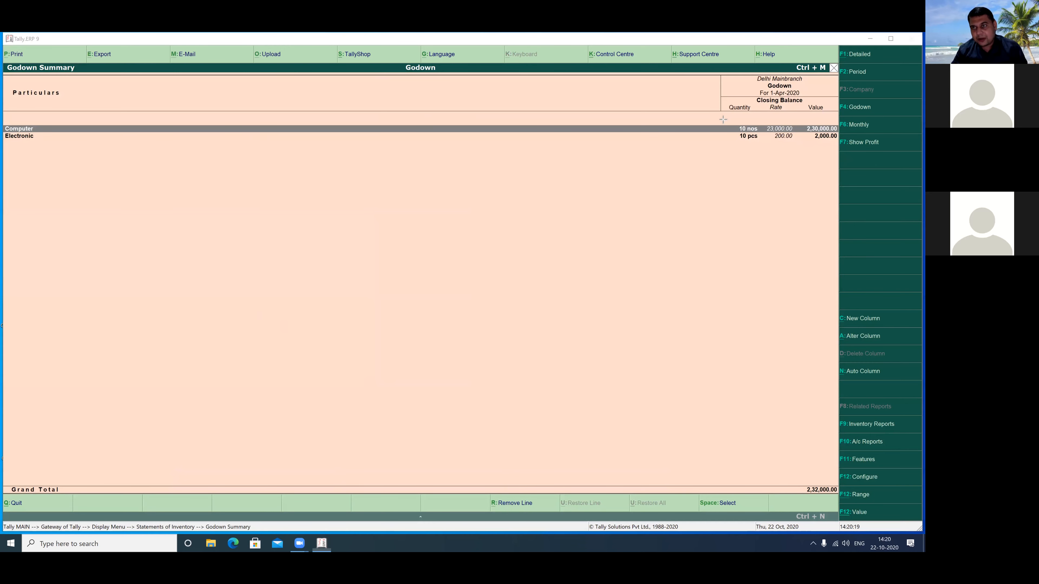
{"action": "left_click_drag", "start_coordinate": [712, 114], "coordinate": [841, 162]}
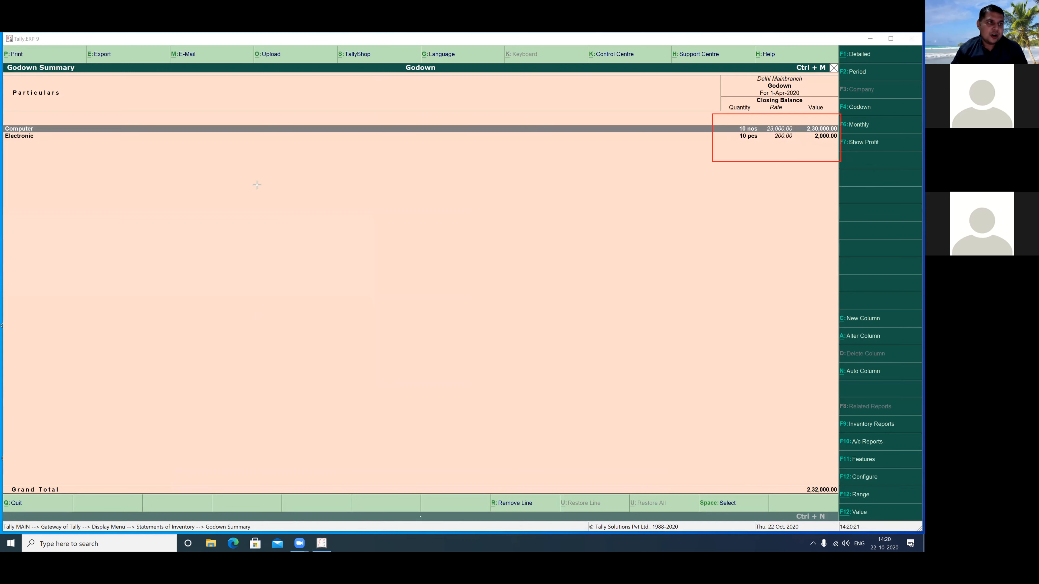
{"action": "left_click_drag", "start_coordinate": [1, 113], "coordinate": [47, 154]}
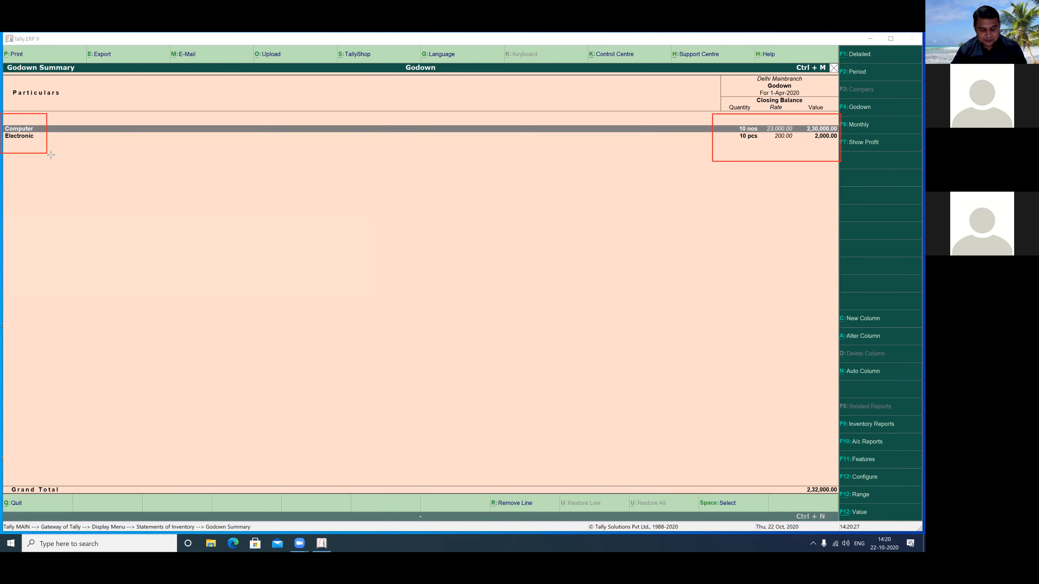
{"action": "left_click", "coordinate": [368, 333]}
{"action": "key", "text": "Escape"}
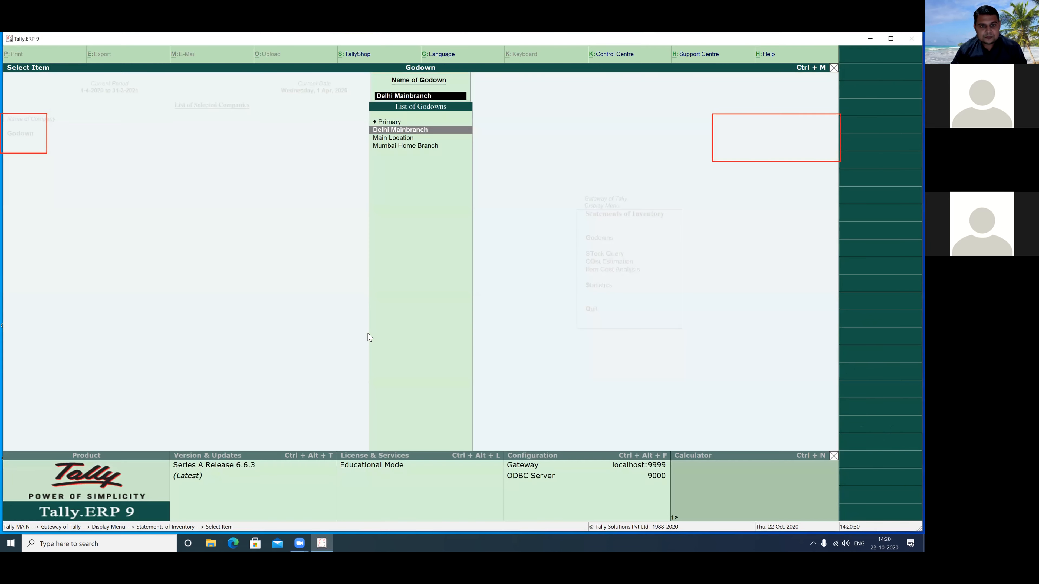
{"action": "key", "text": "Escape"}
{"action": "key", "text": "Escape"}
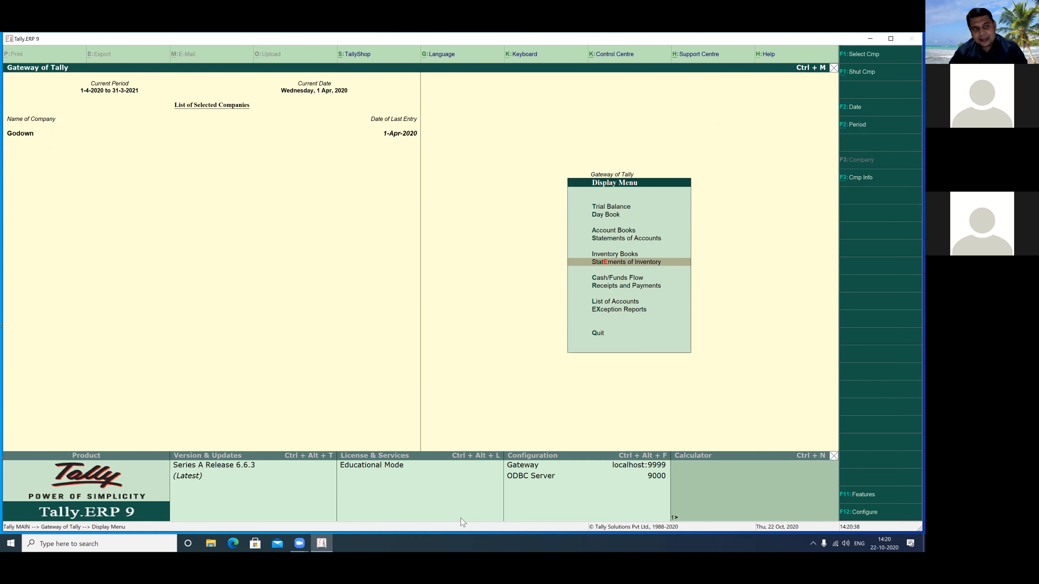
{"action": "key", "text": "Escape"}
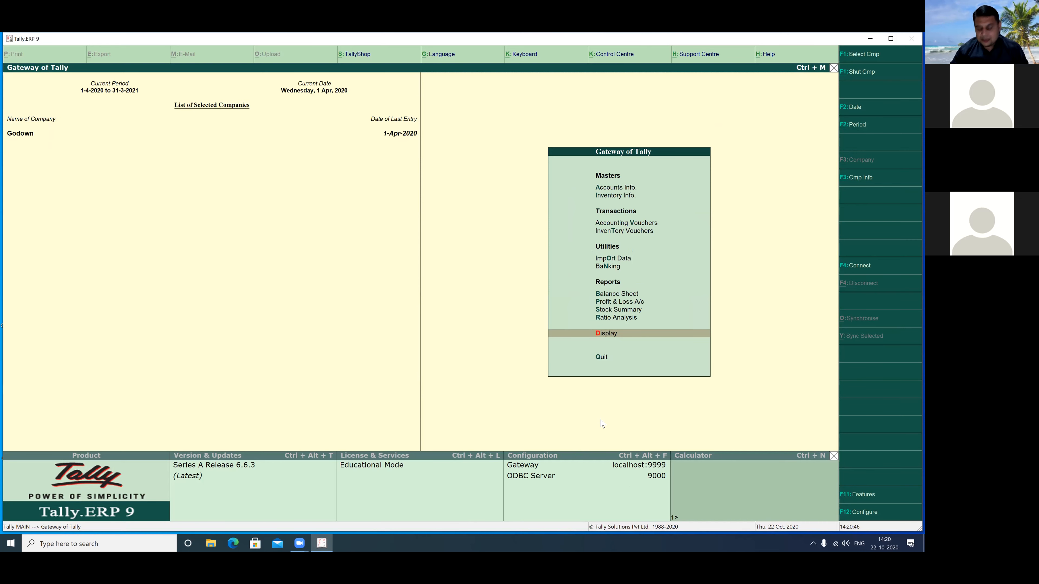
- Open a new stock journal voucher from Inventory Vouchers for transferring materials
{"action": "key", "text": "Up"}
{"action": "key", "text": "Up"}
{"action": "key", "text": "Up"}
{"action": "key", "text": "Up"}
{"action": "key", "text": "Up"}
{"action": "key", "text": "Up"}
{"action": "key", "text": "Up"}
{"action": "key", "text": "Up"}
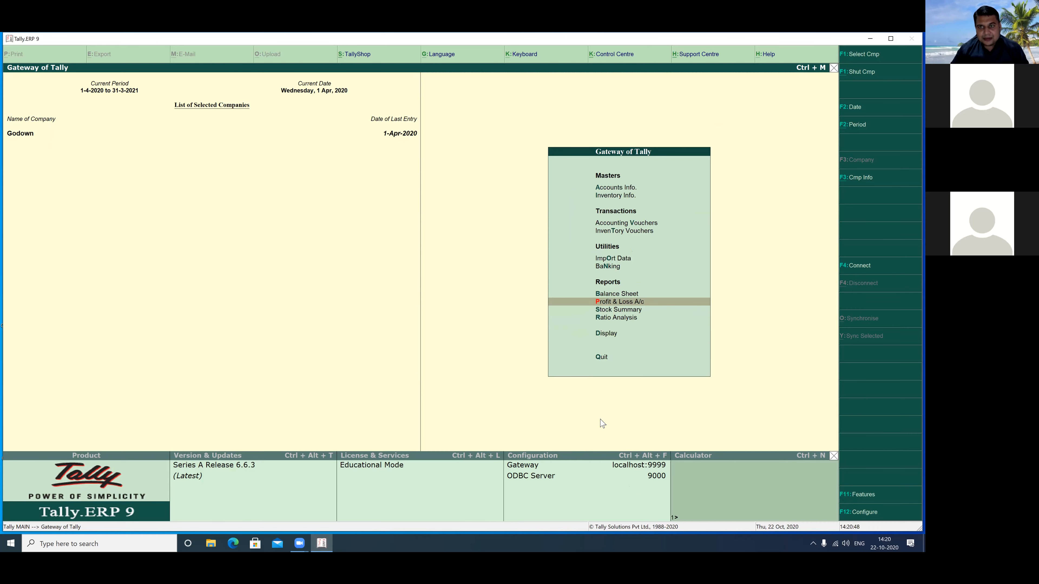
{"action": "key", "text": "Down"}
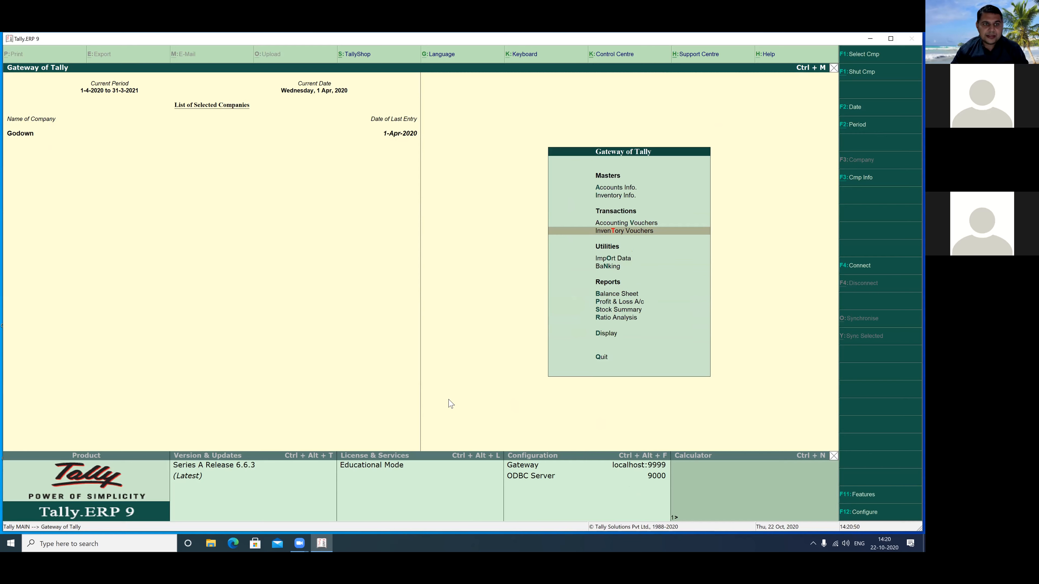
{"action": "mouse_move", "coordinate": [532, 218]}
{"action": "left_mouse_down"}
{"action": "mouse_move", "coordinate": [605, 236]}
{"action": "mouse_move", "coordinate": [717, 241]}
{"action": "left_mouse_up"}
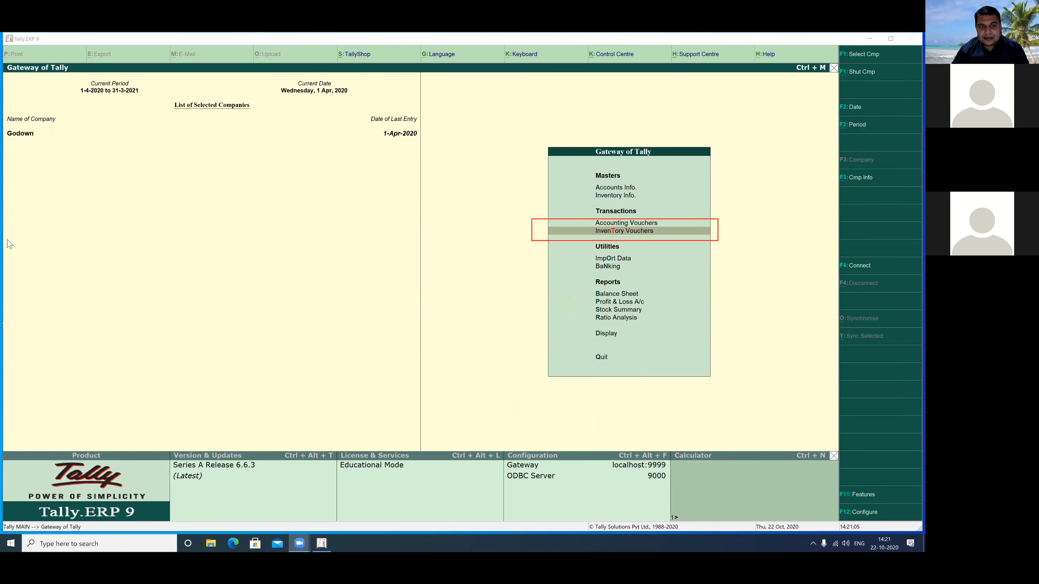
{"action": "key", "text": "Return"}
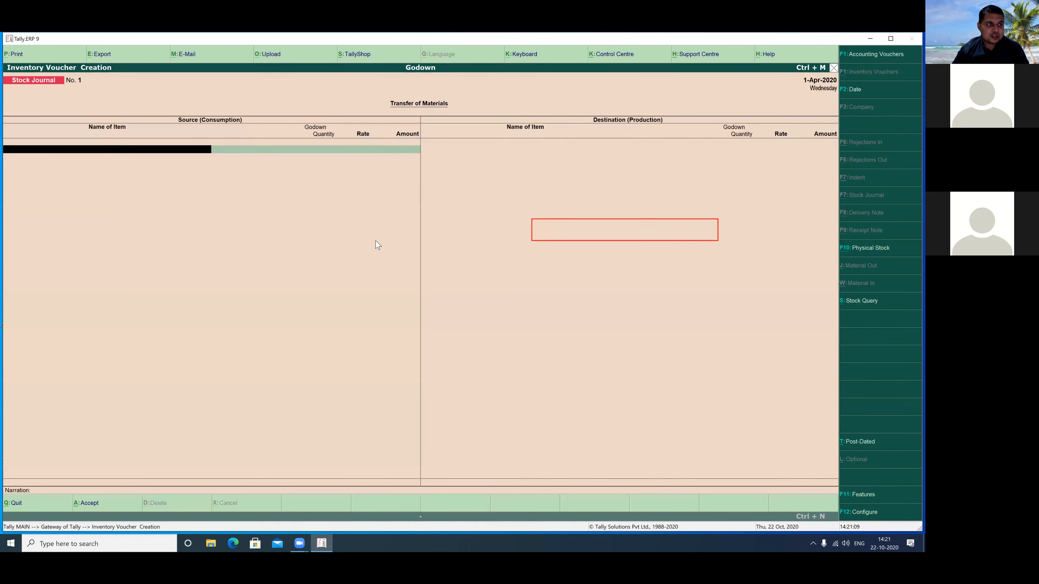
{"action": "left_click_drag", "start_coordinate": [3, 70], "coordinate": [85, 96]}
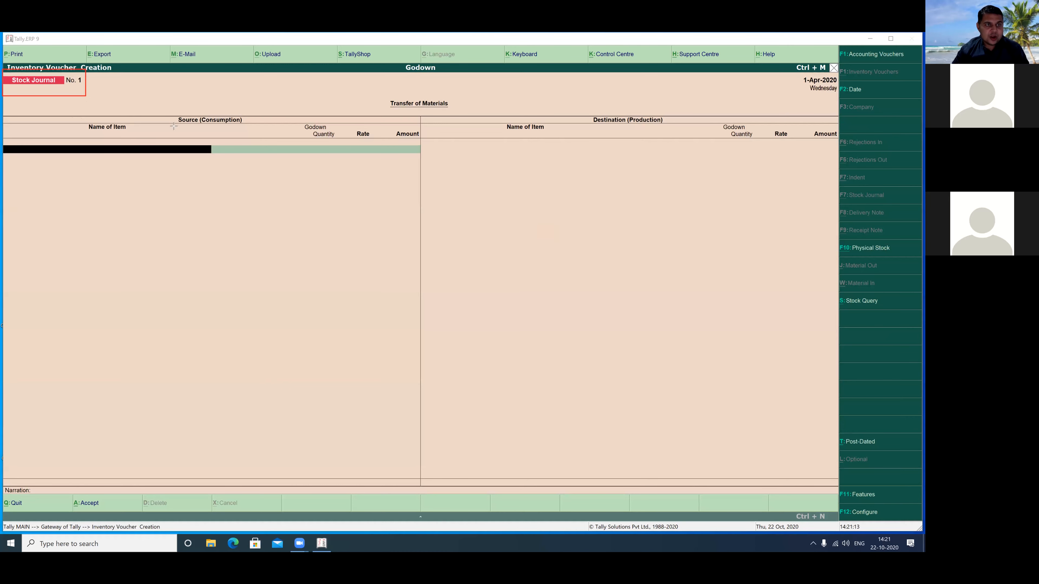
{"action": "left_click_drag", "start_coordinate": [169, 102], "coordinate": [258, 134]}
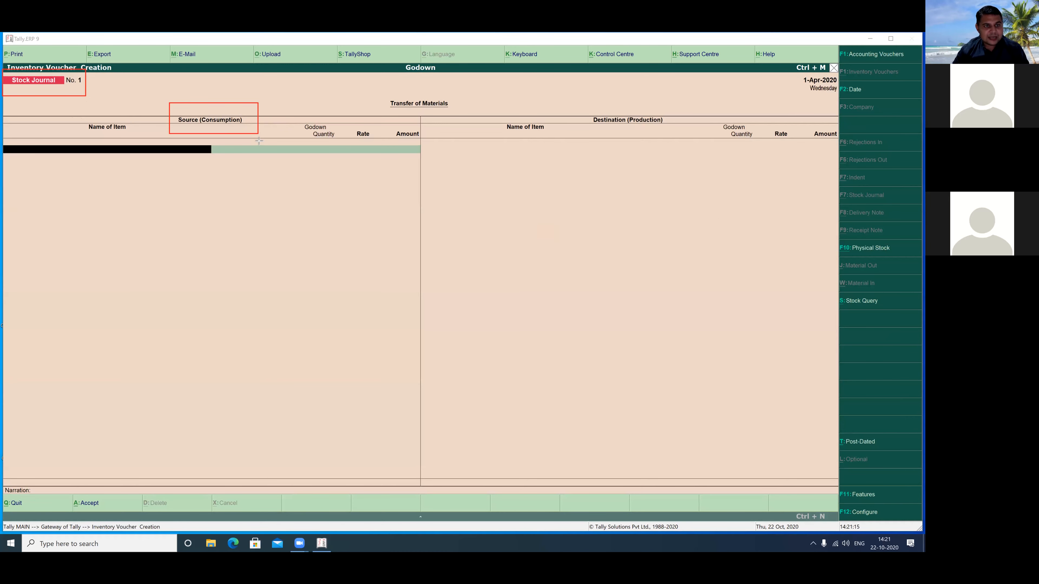
{"action": "mouse_move", "coordinate": [585, 104]}
{"action": "left_mouse_down"}
{"action": "mouse_move", "coordinate": [612, 132]}
{"action": "mouse_move", "coordinate": [689, 133]}
{"action": "left_mouse_up"}
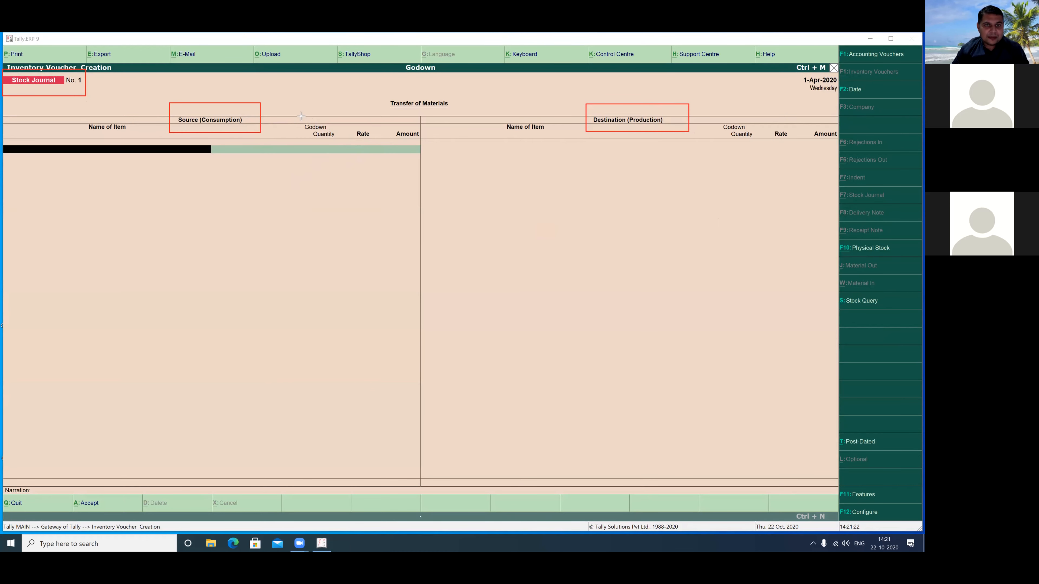
{"action": "left_click_drag", "start_coordinate": [300, 115], "coordinate": [364, 154]}
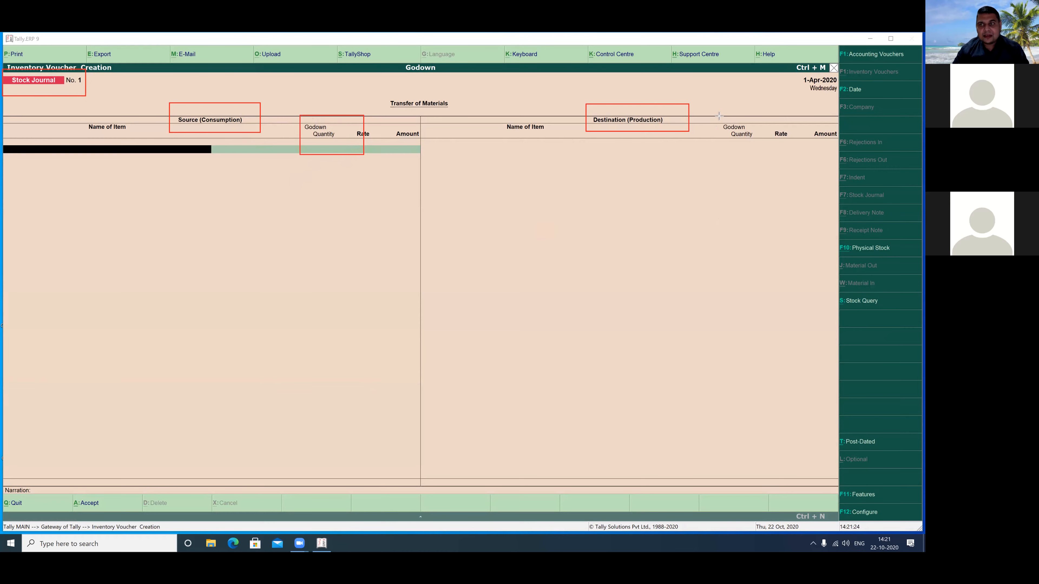
{"action": "left_click_drag", "start_coordinate": [717, 115], "coordinate": [763, 148]}
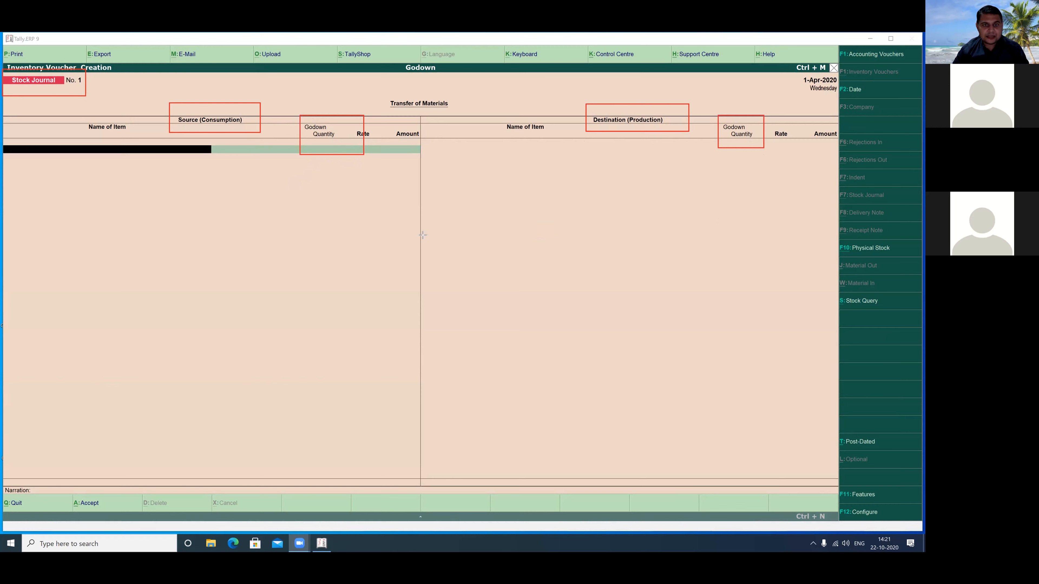
{"action": "left_click", "coordinate": [304, 254]}
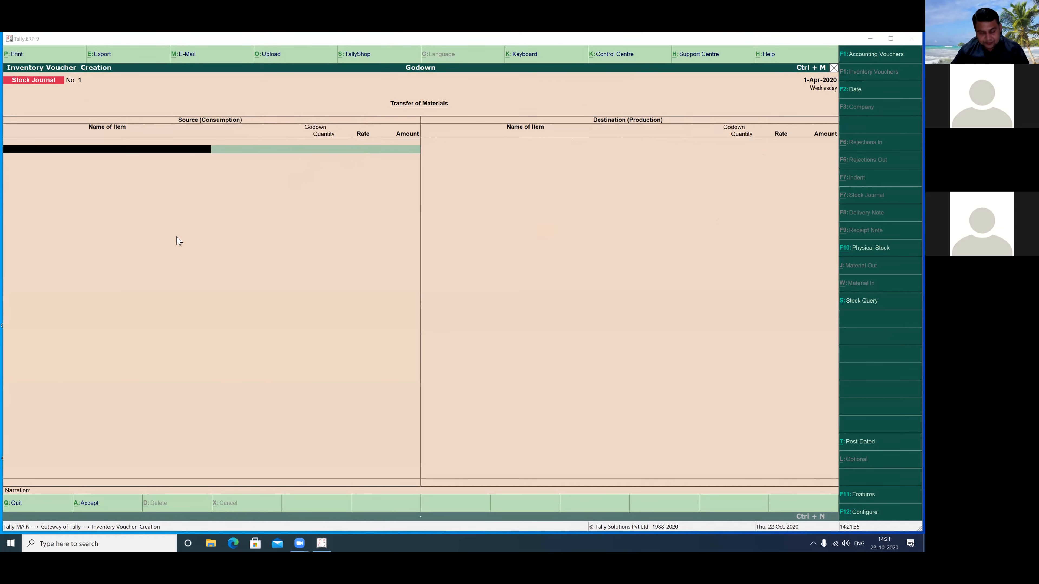
- Add Led Lights as a source item from the Delhi Mainbranch godown with 3 pcs at a rate of 200
{"action": "left_click", "coordinate": [164, 224]}
{"action": "type", "text": "C"}
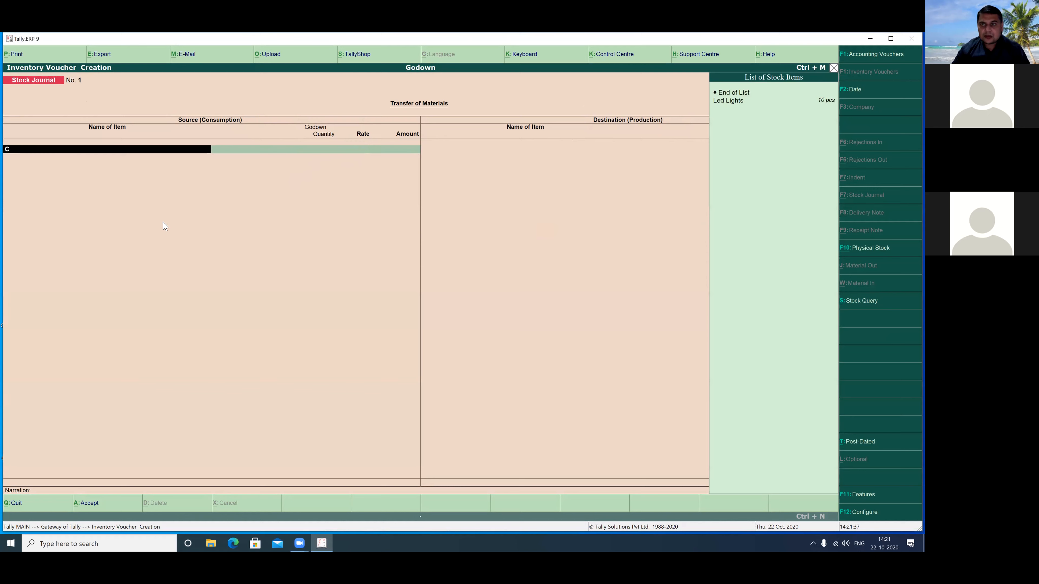
{"action": "key", "text": "Down"}
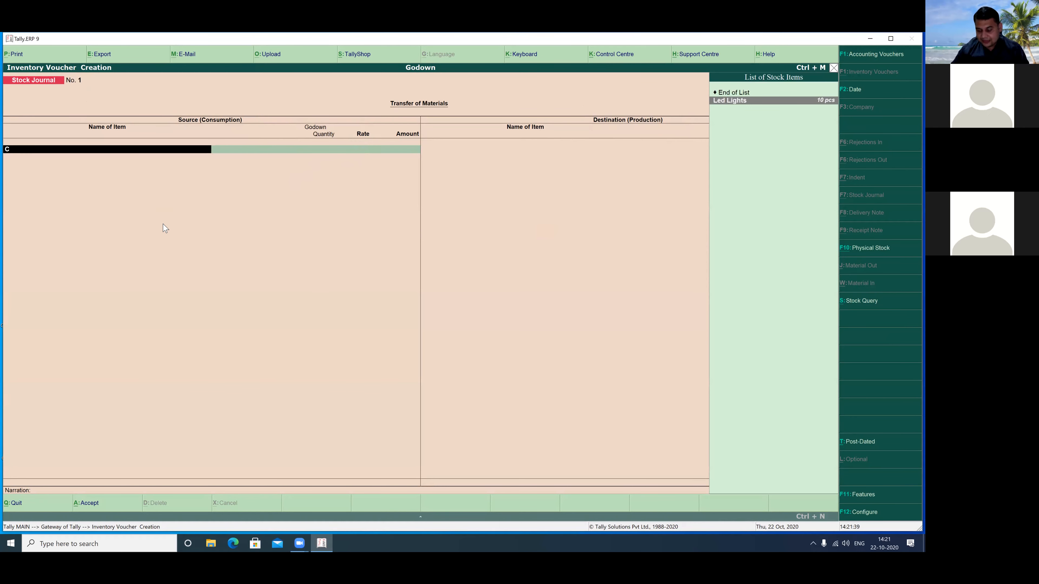
{"action": "key", "text": "Return"}
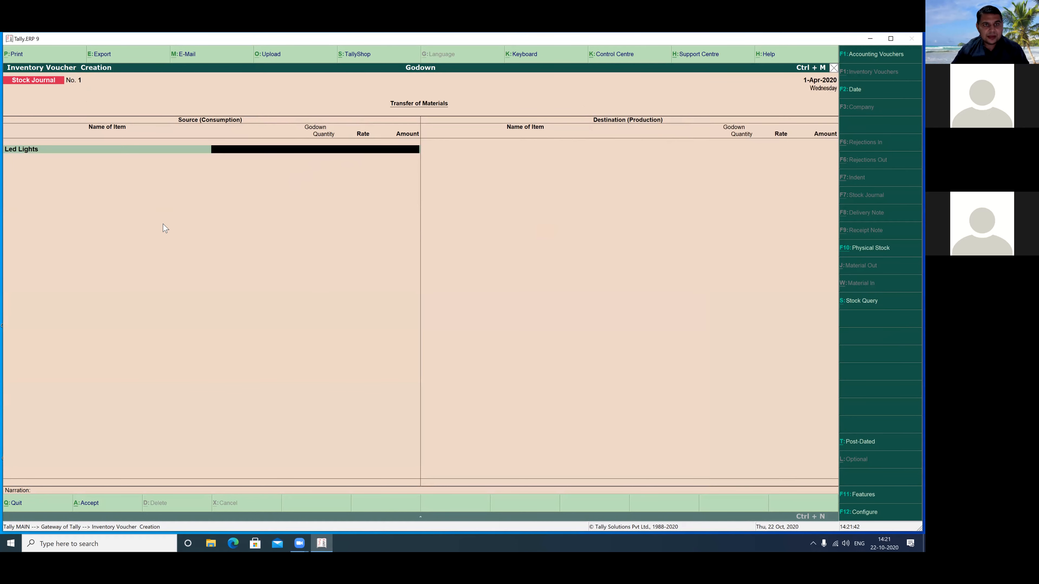
{"action": "key", "text": "Return"}
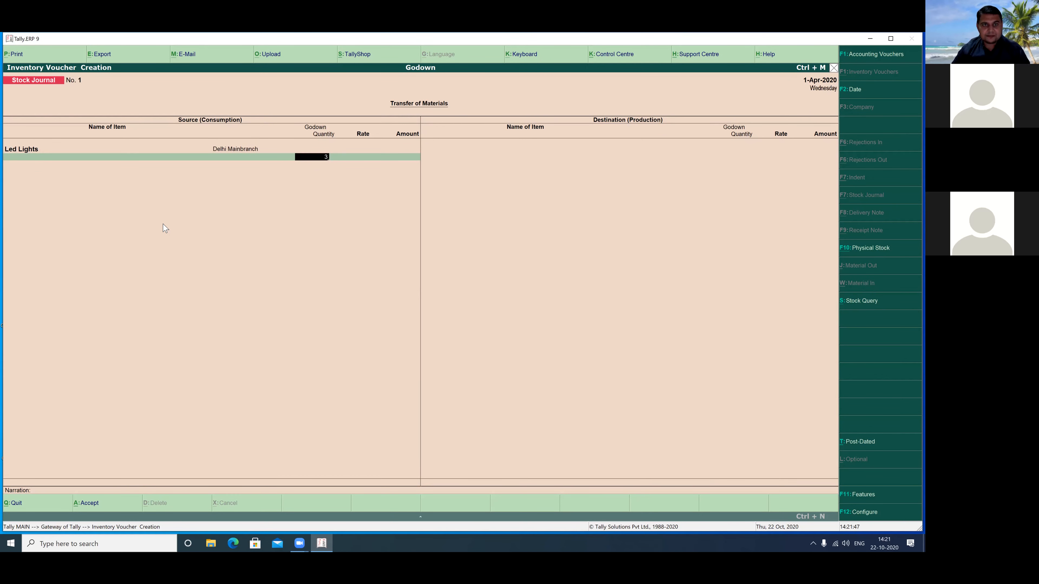
{"action": "key", "text": "Return"}
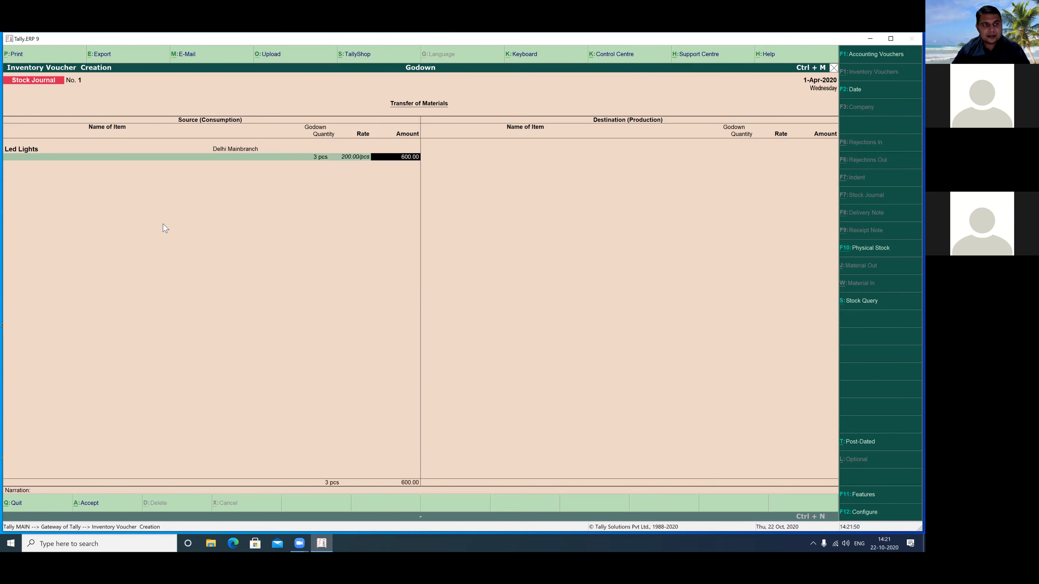
{"action": "key", "text": "Return"}
- Add Laptop as a source item from the Delhi Mainbranch godown with 5 nos at a rate of 23,000 and finish the source list
{"action": "type", "text": "L"}
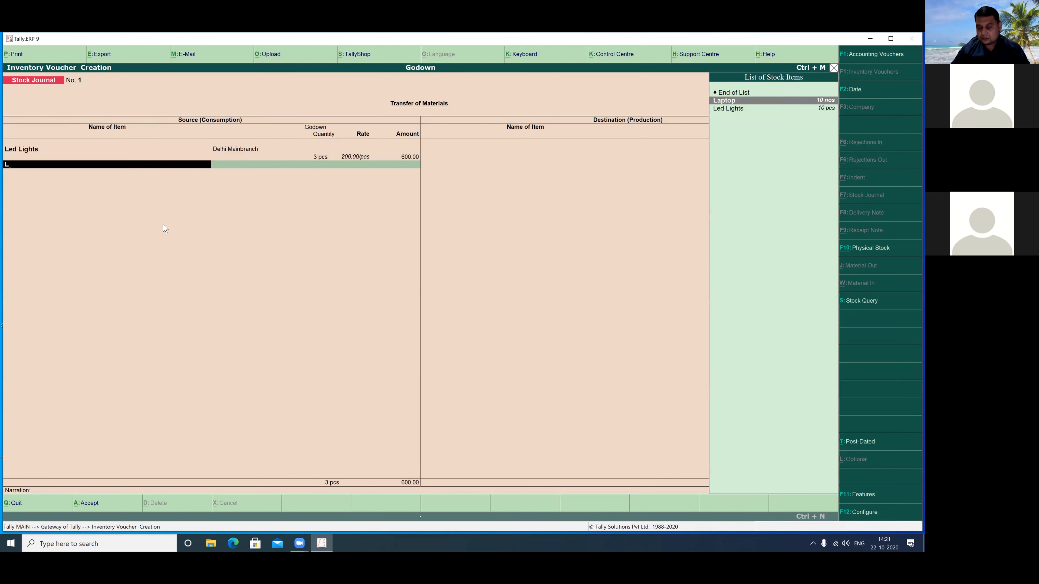
{"action": "key", "text": "Return"}
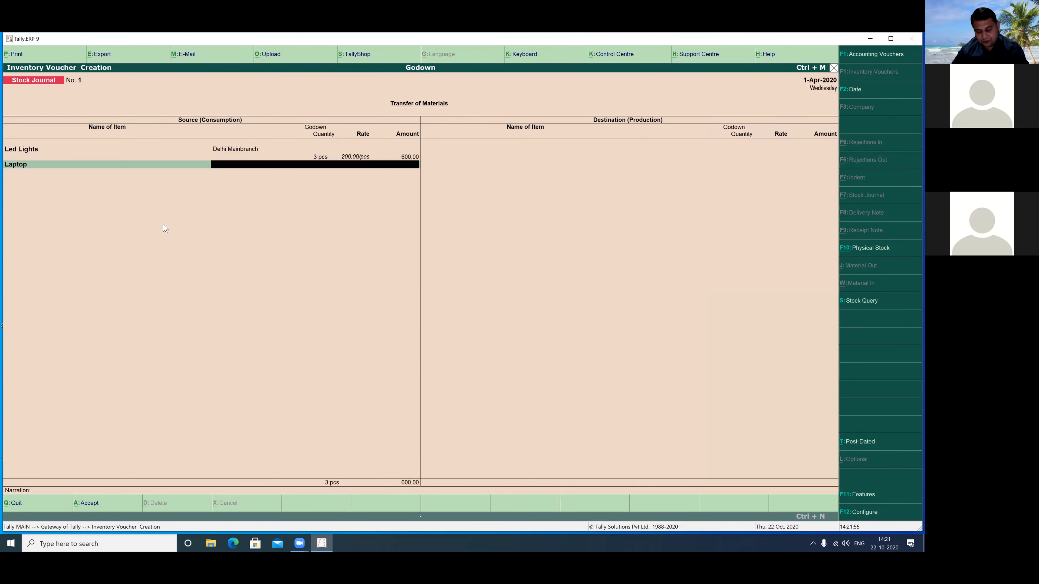
{"action": "key", "text": "Return"}
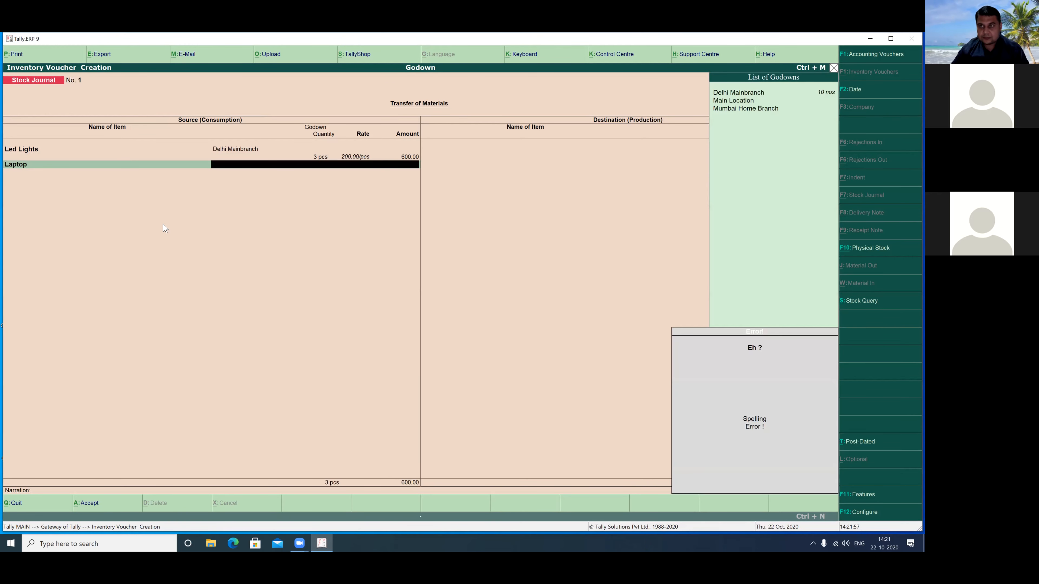
{"action": "key", "text": "Down"}
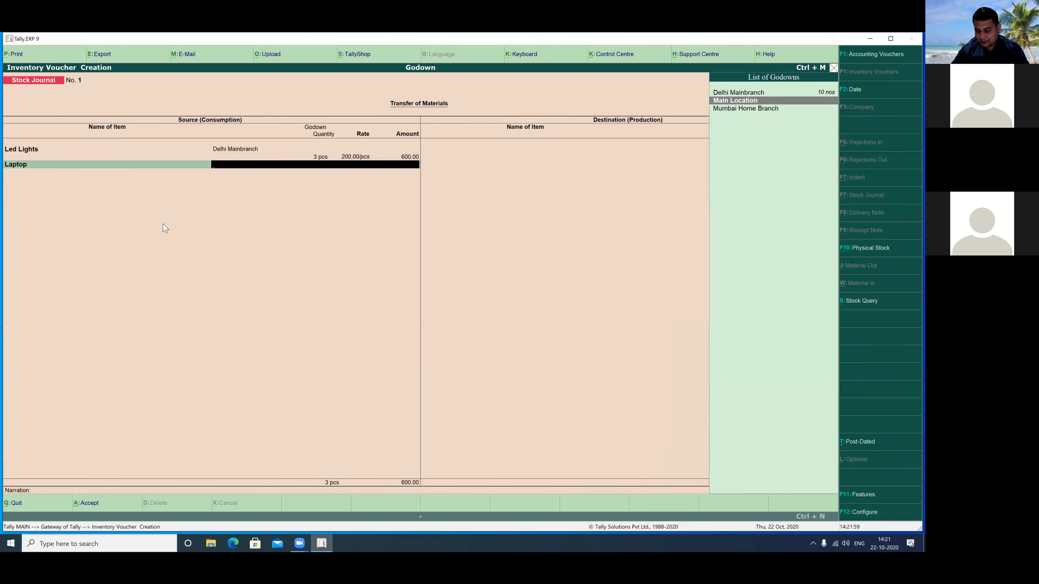
{"action": "key", "text": "Up"}
{"action": "key", "text": "Return"}
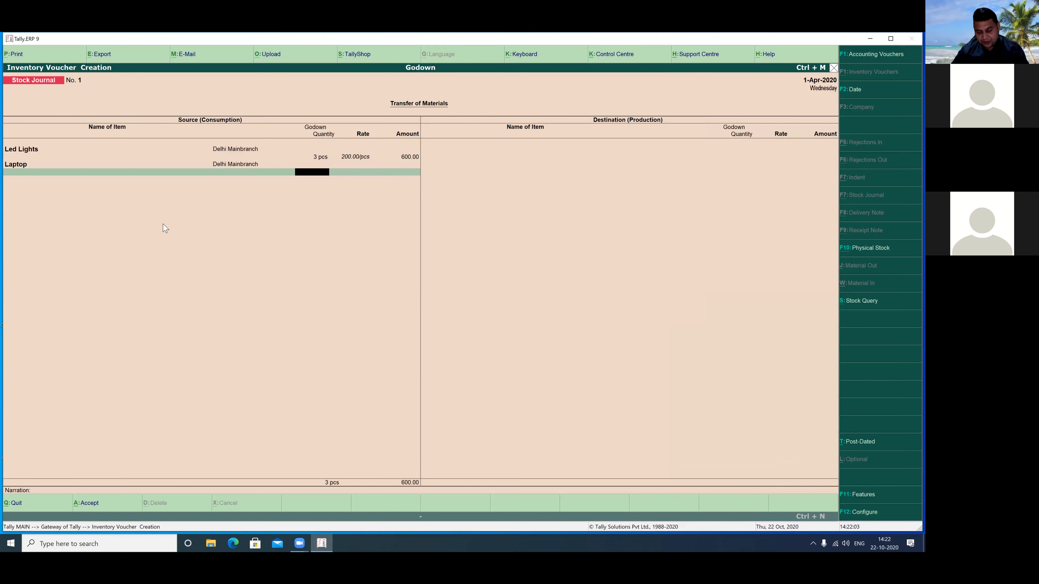
{"action": "type", "text": "5"}
{"action": "key", "text": "Return"}
{"action": "key", "text": "Return"}
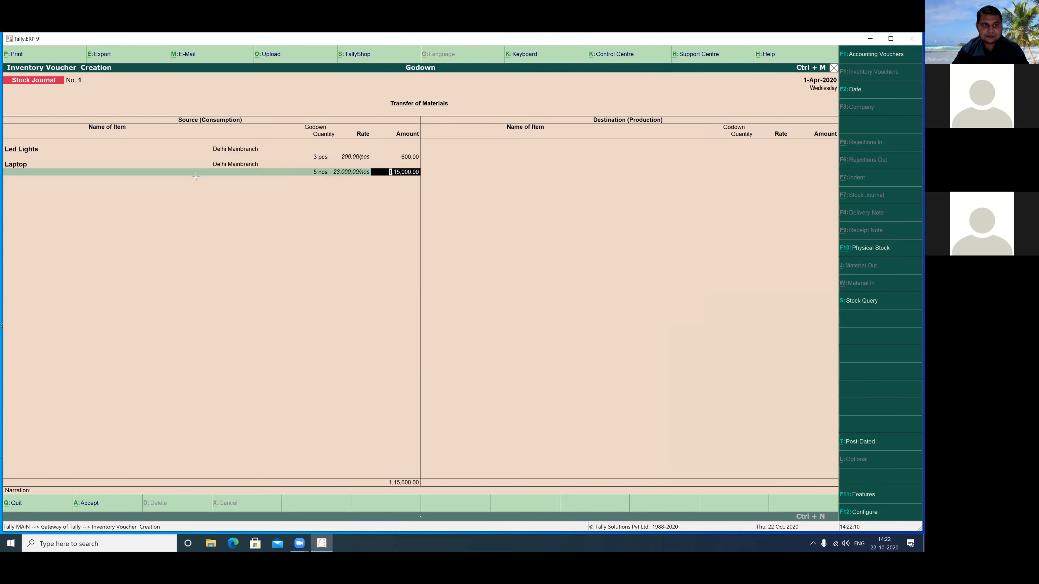
{"action": "mouse_move", "coordinate": [206, 131]}
{"action": "left_mouse_down"}
{"action": "mouse_move", "coordinate": [283, 181]}
{"action": "mouse_move", "coordinate": [288, 197]}
{"action": "left_mouse_up"}
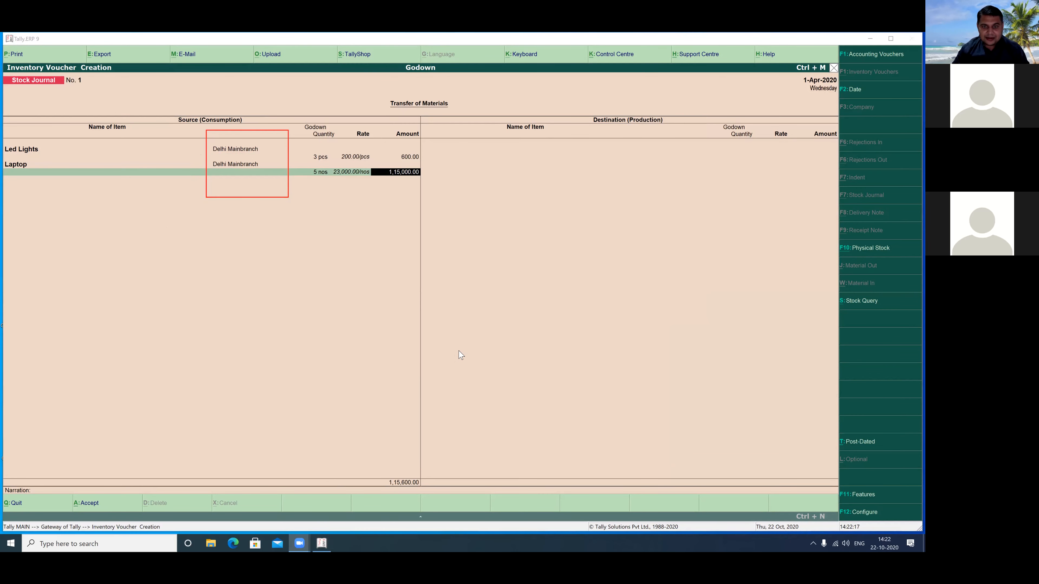
{"action": "key", "text": "Return"}
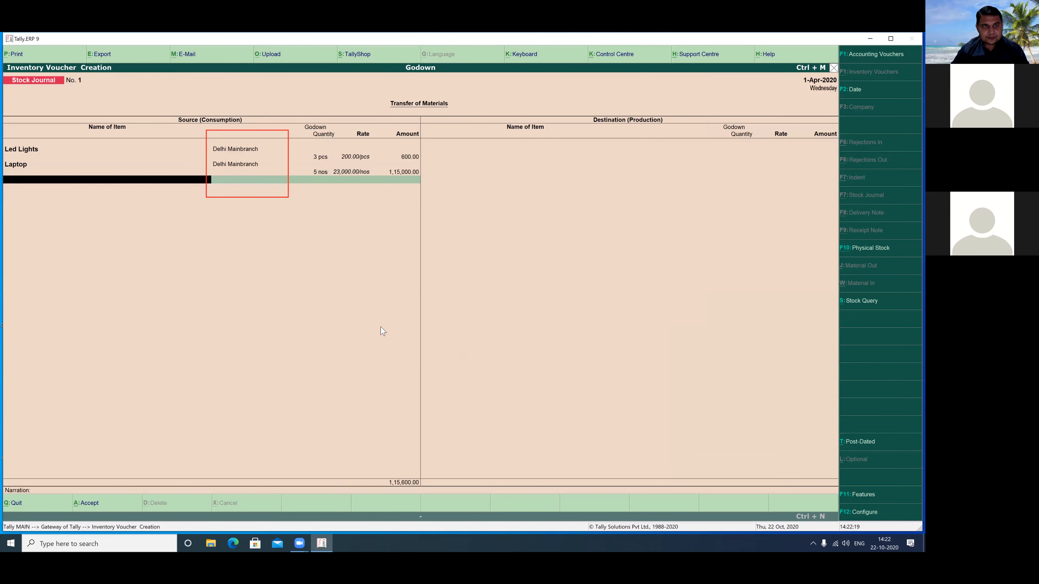
{"action": "key", "text": "Return"}
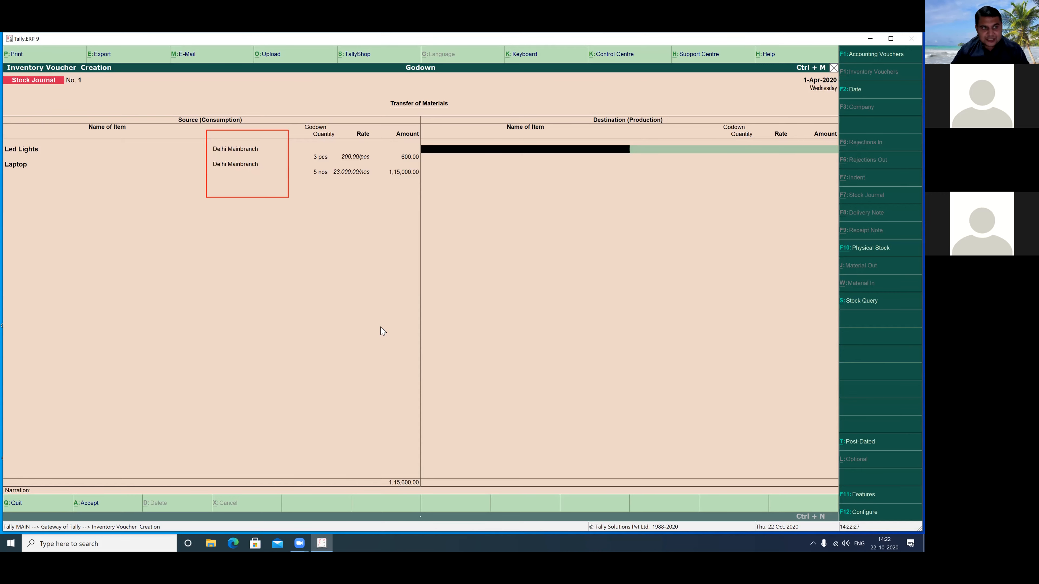
- Add Led Lights as a destination item in the Mumbai Home Branch godown with 3 pcs at a rate of 200
{"action": "type", "text": "L"}
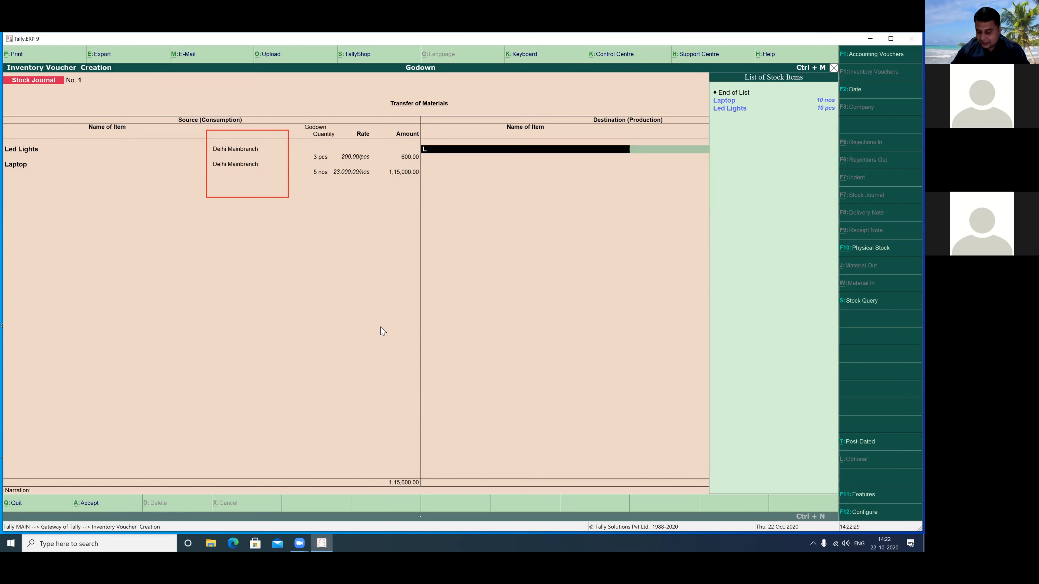
{"action": "key", "text": "Down"}
{"action": "key", "text": "Down"}
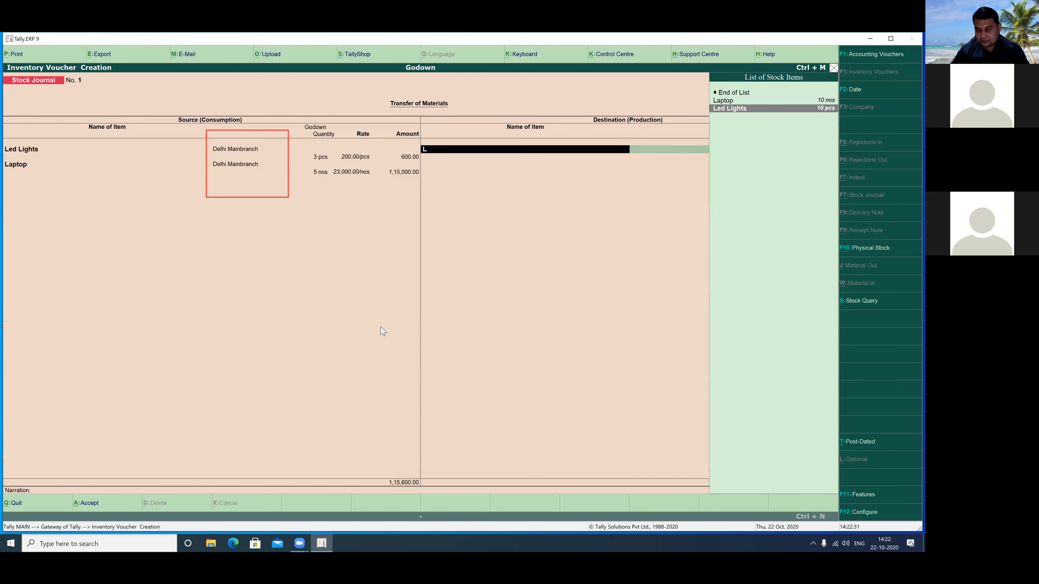
{"action": "key", "text": "Return"}
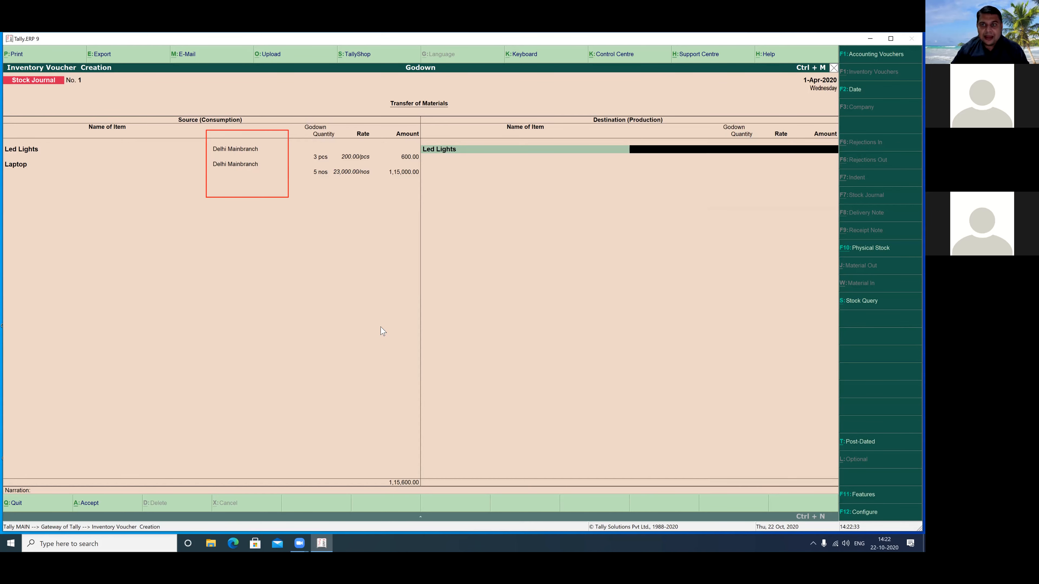
{"action": "key", "text": "space"}
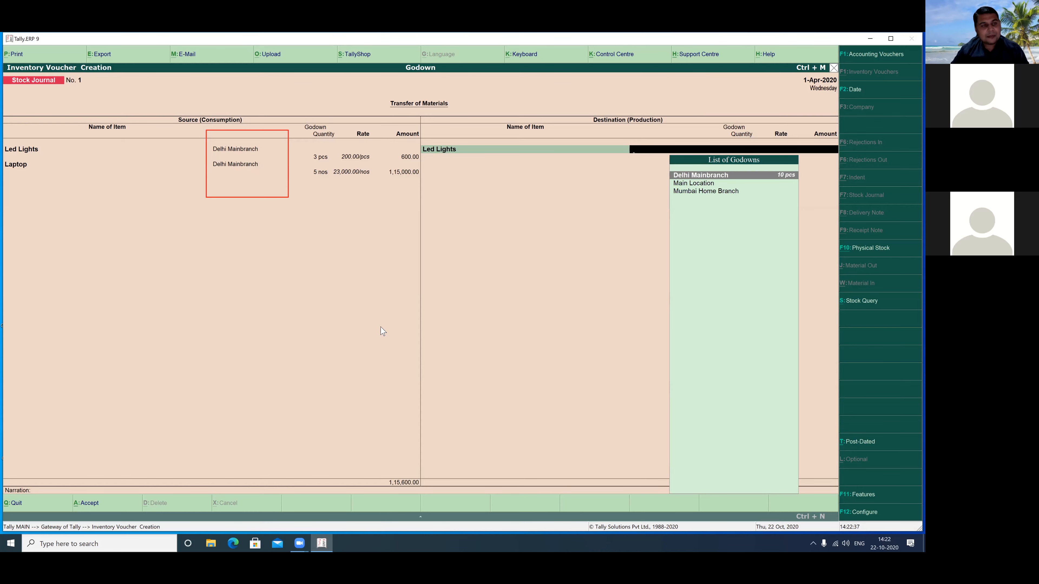
{"action": "key", "text": "Down"}
{"action": "key", "text": "Down"}
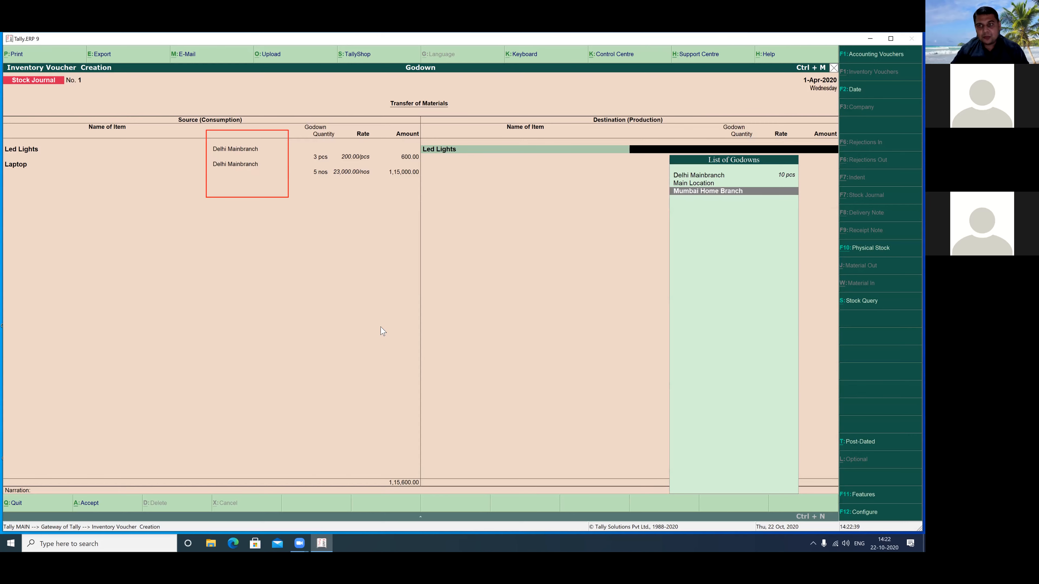
{"action": "key", "text": "Return"}
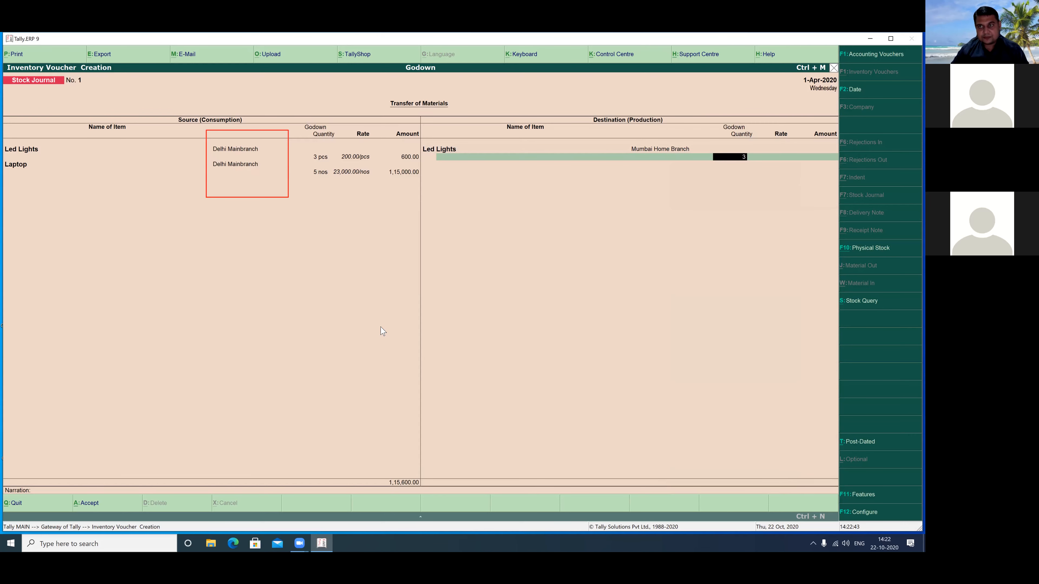
{"action": "key", "text": "Return"}
{"action": "key", "text": "Return"}
{"action": "key", "text": "Return"}
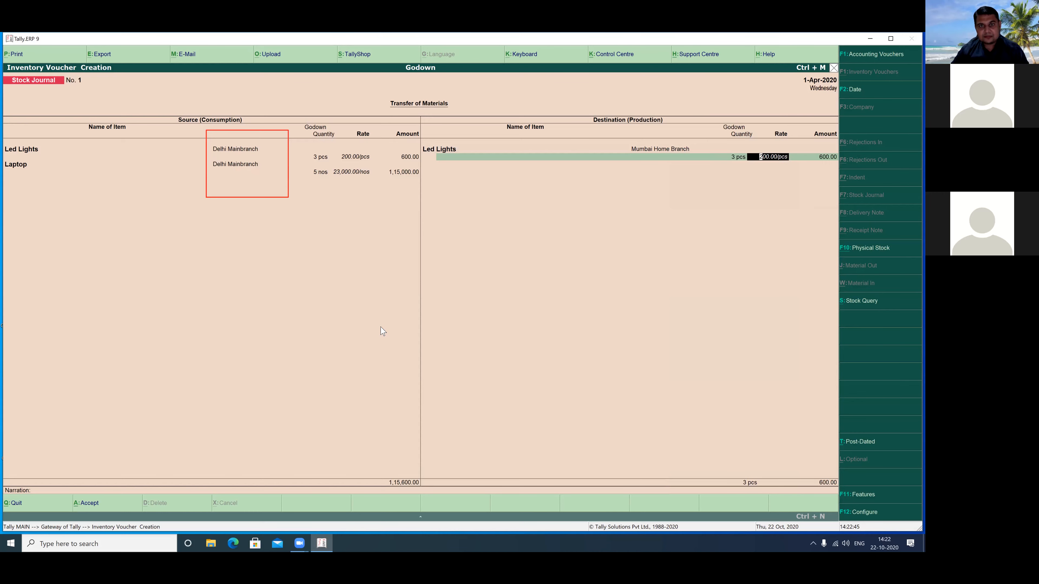
- Add Laptop as a destination item in the Mumbai Home Branch godown with 5 nos at a rate of 23,000
{"action": "type", "text": "L"}
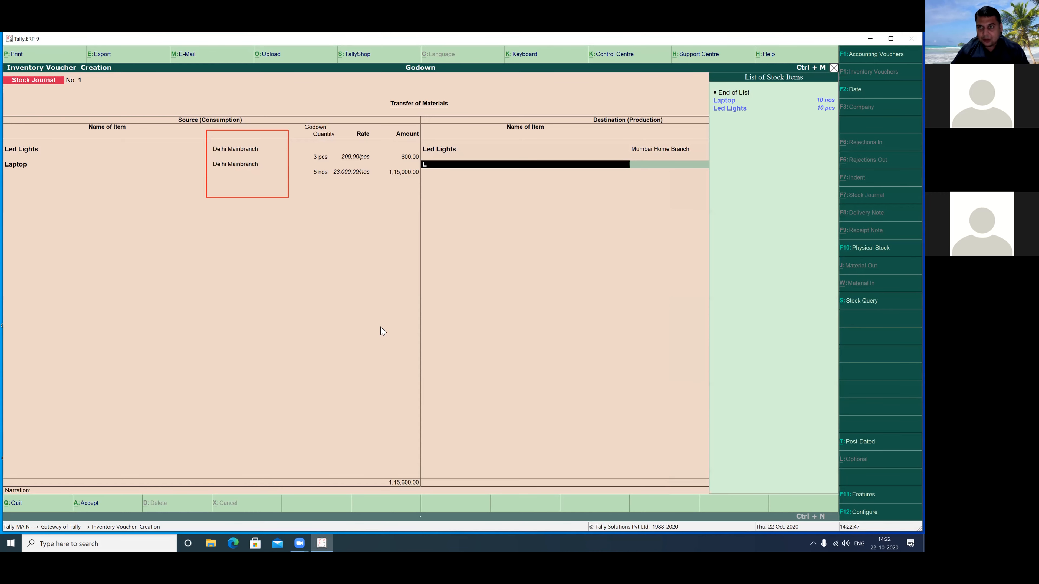
{"action": "key", "text": "Down"}
{"action": "key", "text": "Down"}
{"action": "key", "text": "Up"}
{"action": "key", "text": "Return"}
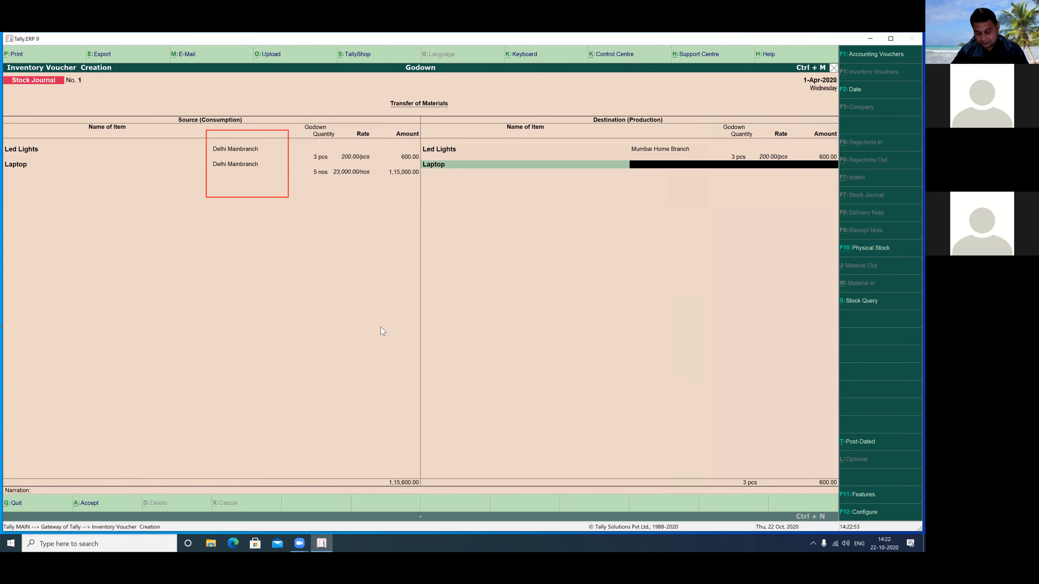
{"action": "type", "text": "M"}
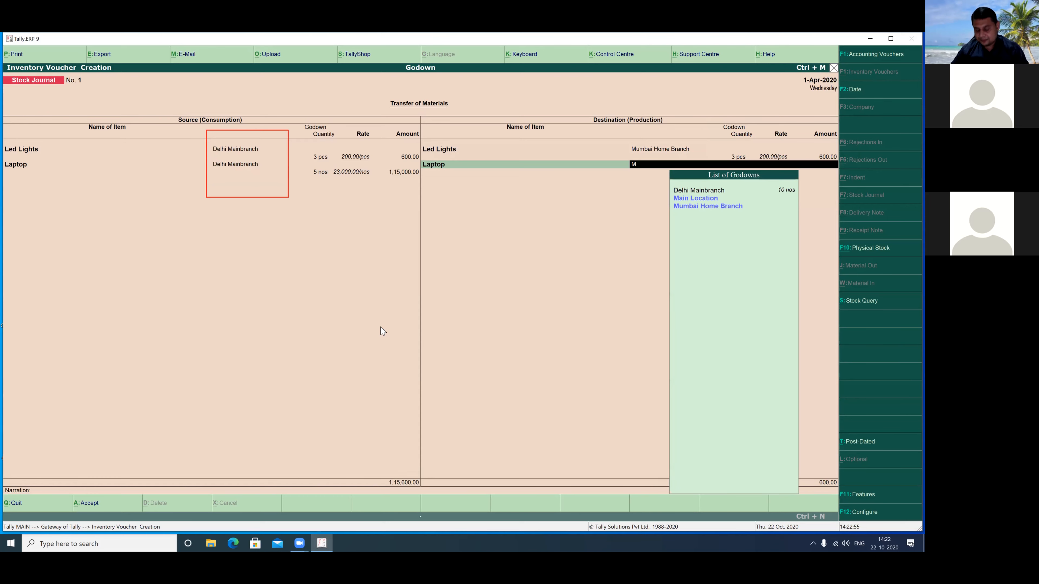
{"action": "key", "text": "Down"}
{"action": "key", "text": "Down"}
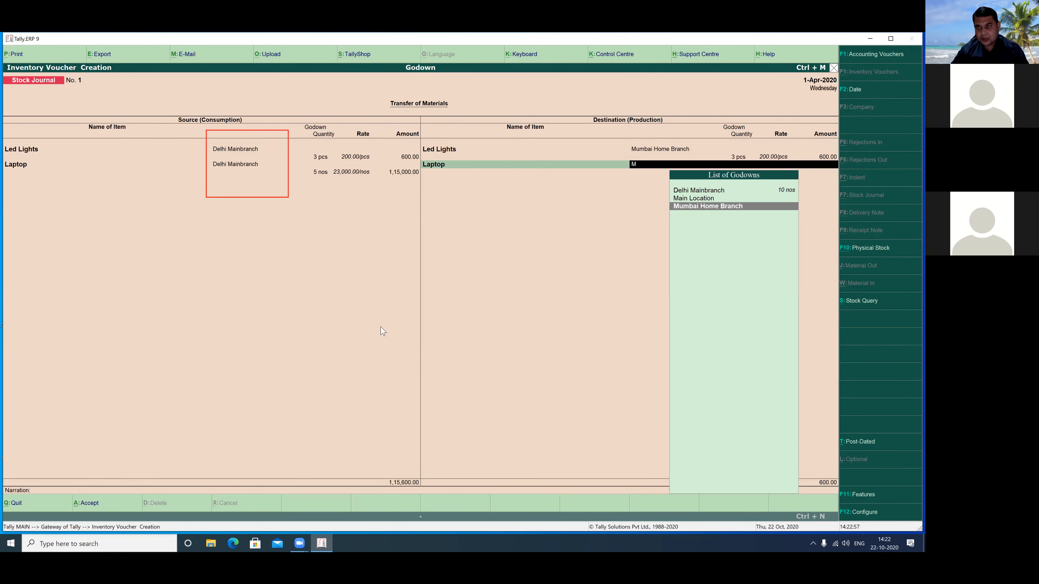
{"action": "key", "text": "Return"}
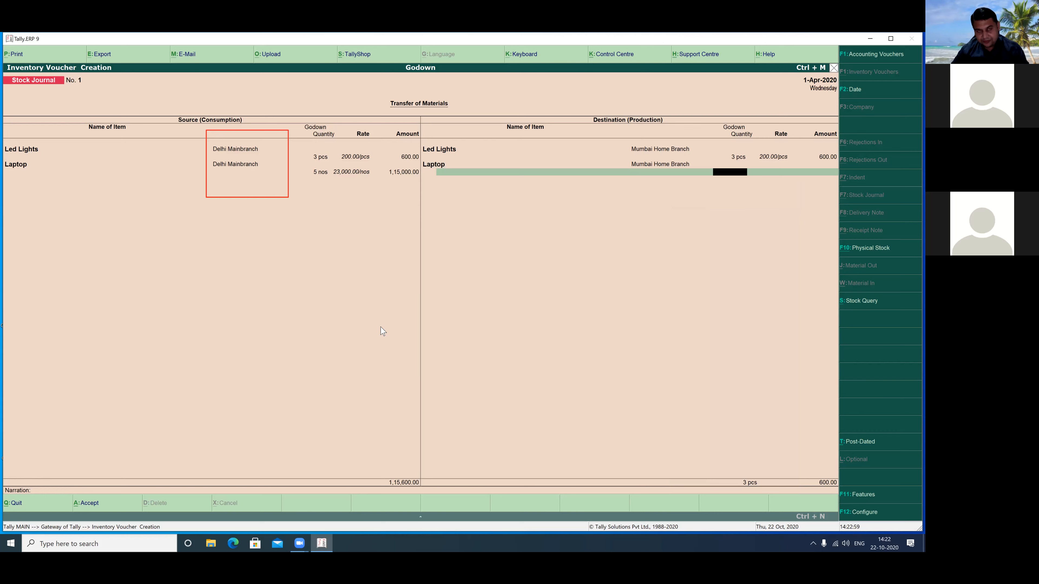
{"action": "type", "text": "5"}
{"action": "key", "text": "Return"}
{"action": "key", "text": "Return"}
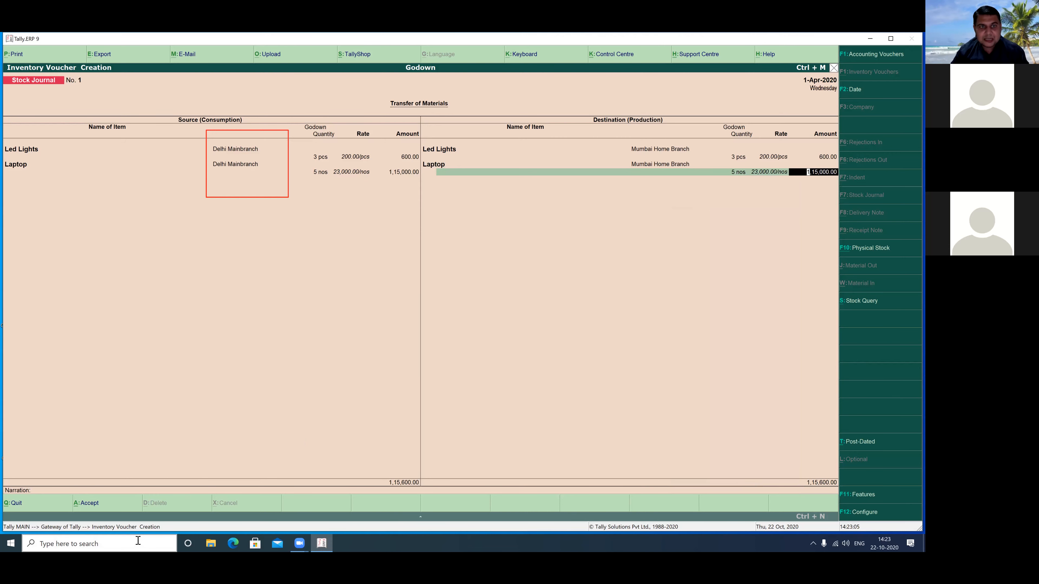
- Save the stock journal with an empty narration and return to the Gateway of Tally
{"action": "left_click_drag", "start_coordinate": [304, 142], "coordinate": [378, 188]}
{"action": "left_click_drag", "start_coordinate": [718, 145], "coordinate": [805, 190]}
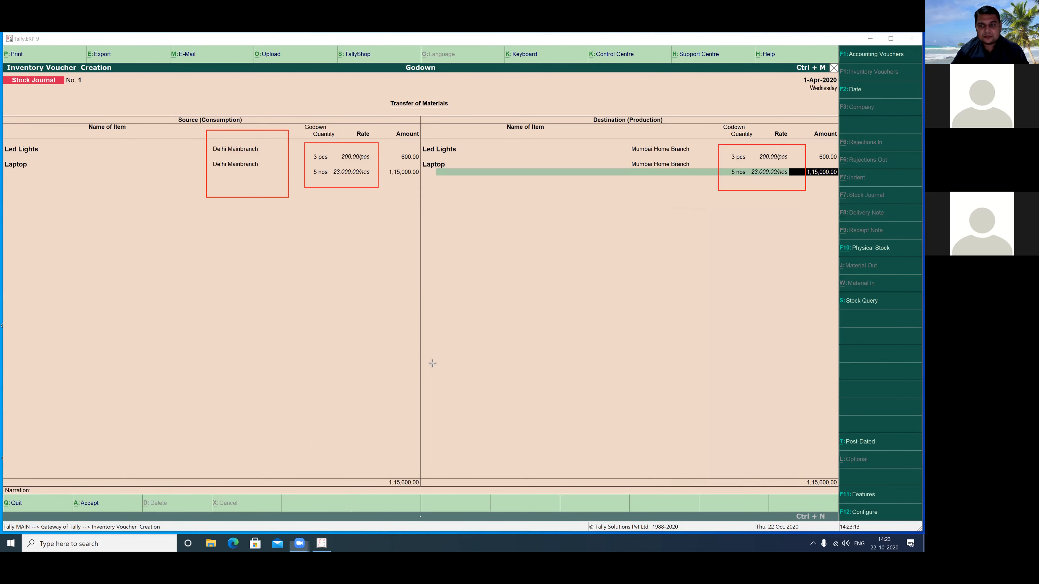
{"action": "left_click", "coordinate": [701, 373]}
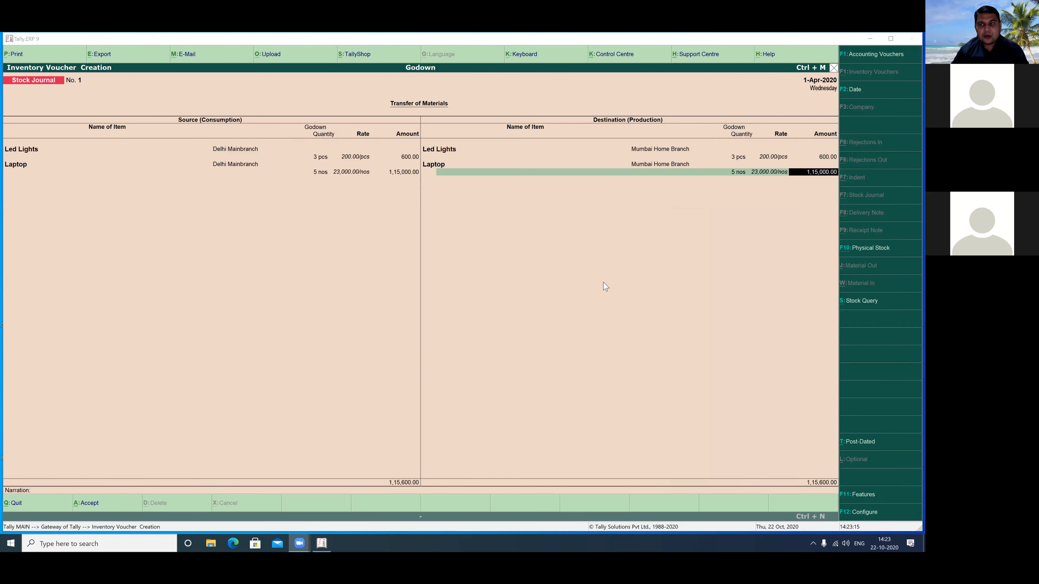
{"action": "key", "text": "Return"}
{"action": "key", "text": "Return"}
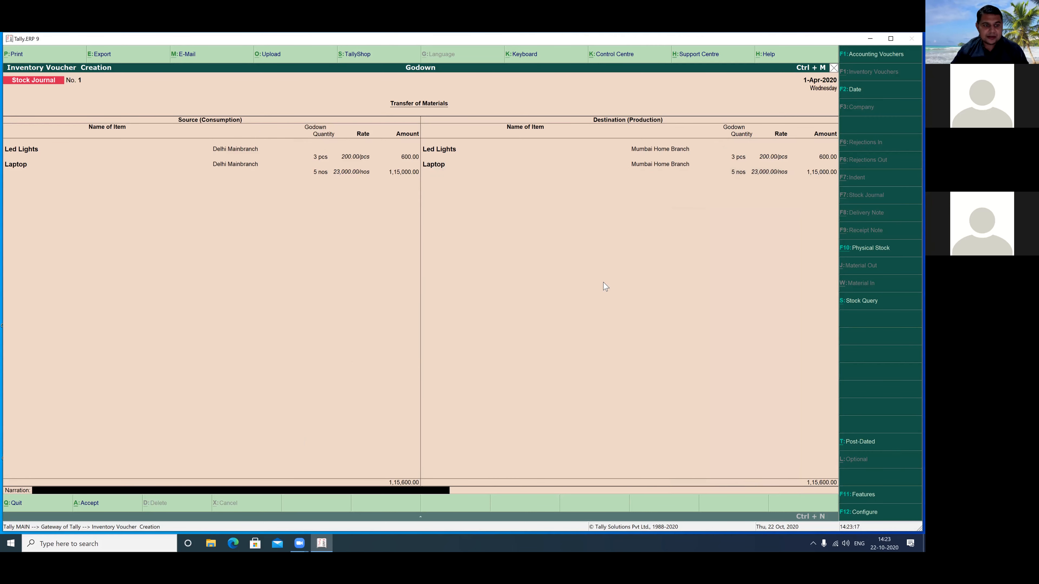
{"action": "key", "text": "Return"}
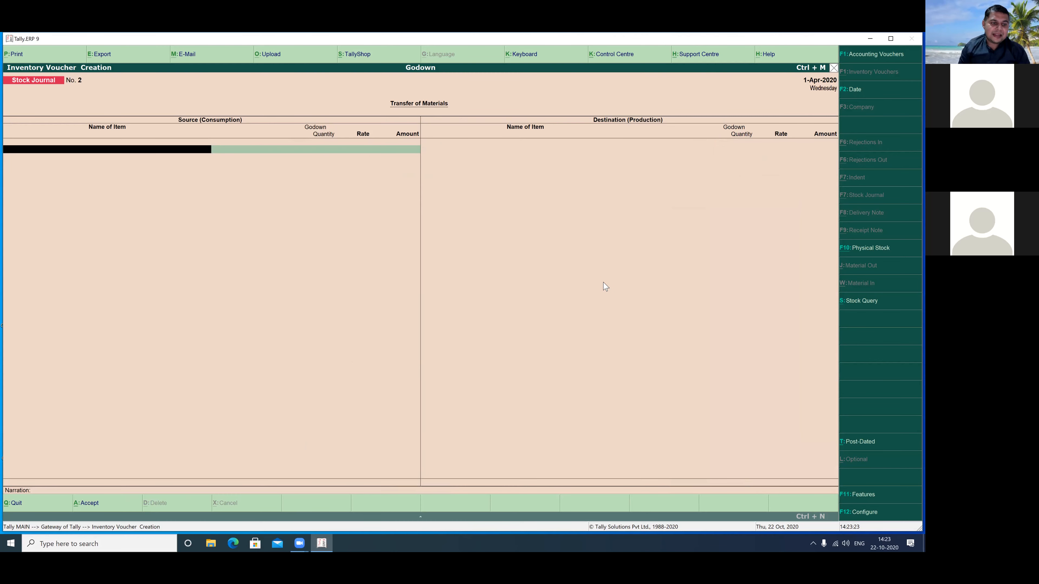
{"action": "key", "text": "Escape"}
{"action": "key", "text": "Return"}
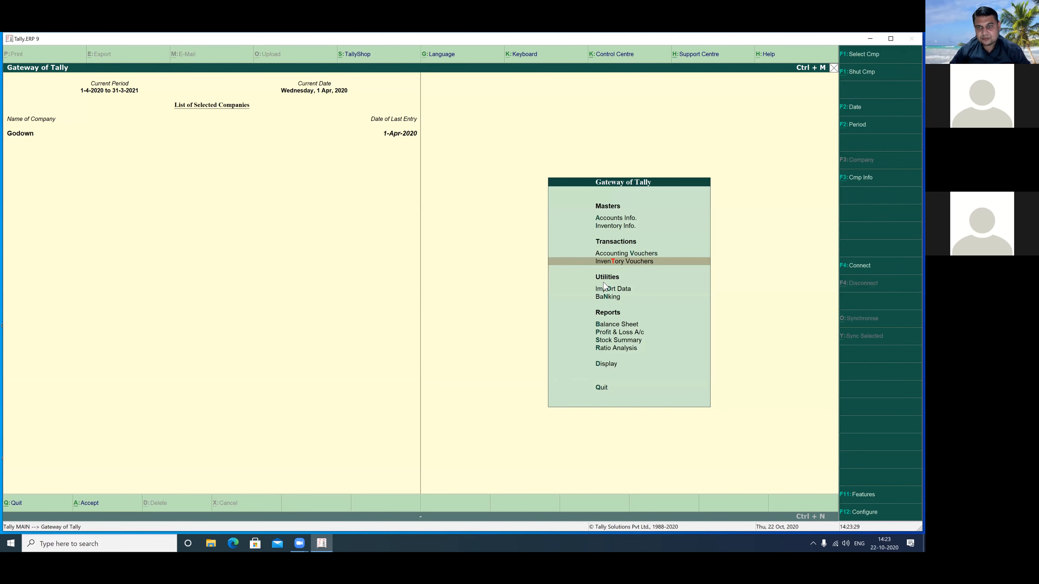
- Open the Godowns report from the Statements of Inventory to reach the list of godowns
{"action": "key", "text": "Down"}
{"action": "key", "text": "Down"}
{"action": "key", "text": "Down"}
{"action": "key", "text": "Down"}
{"action": "key", "text": "Down"}
{"action": "key", "text": "Down"}
{"action": "key", "text": "Down"}
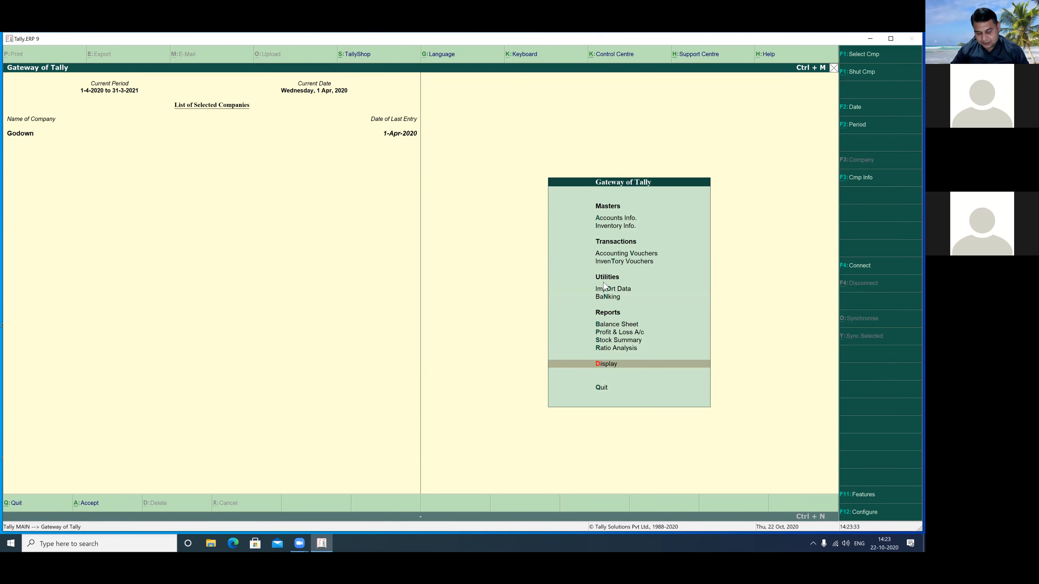
{"action": "key", "text": "Return"}
{"action": "key", "text": "Down"}
{"action": "key", "text": "Down"}
{"action": "key", "text": "Down"}
{"action": "key", "text": "Down"}
{"action": "key", "text": "Down"}
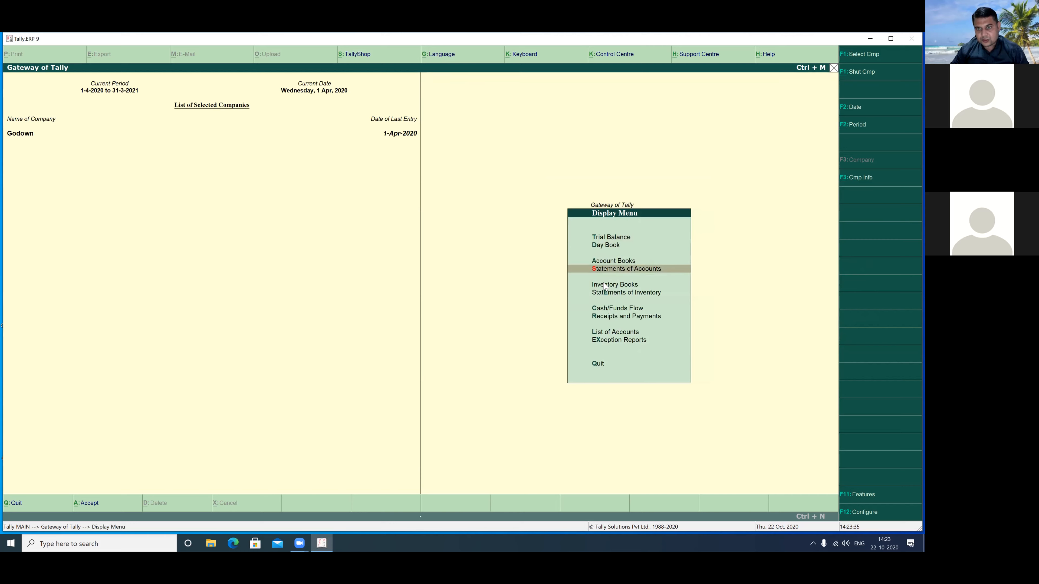
{"action": "key", "text": "Return"}
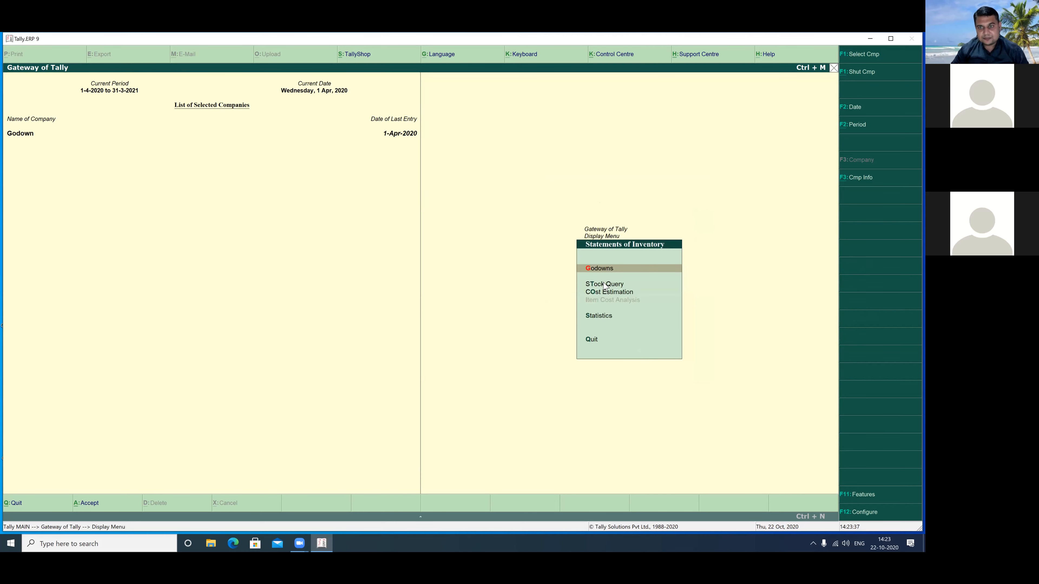
{"action": "key", "text": "Return"}
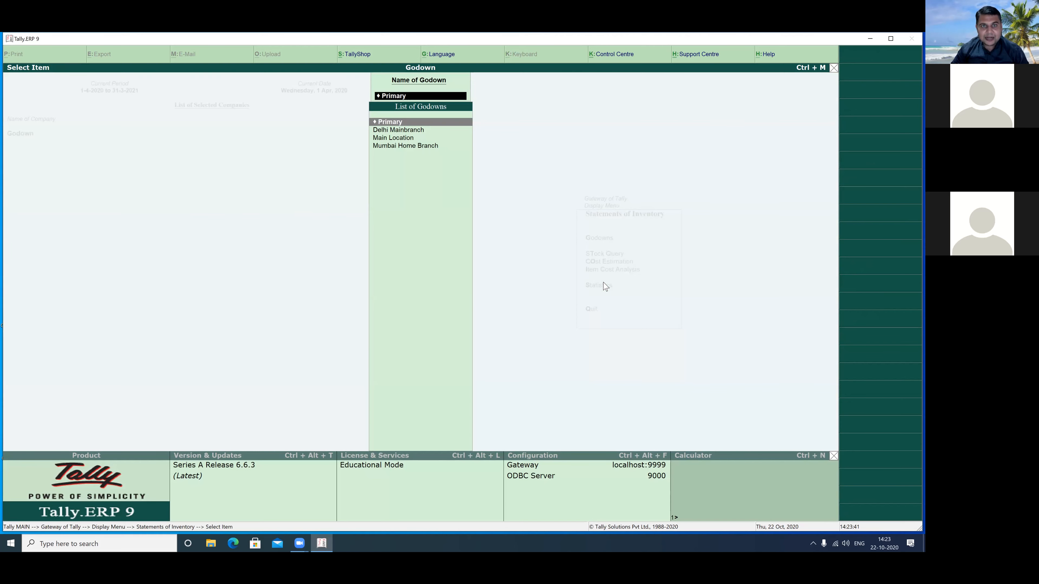
- Review the closing quantities, rates and values in the Delhi Mainbranch godown summary and return to the godown list
{"action": "key", "text": "Down"}
{"action": "key", "text": "Return"}
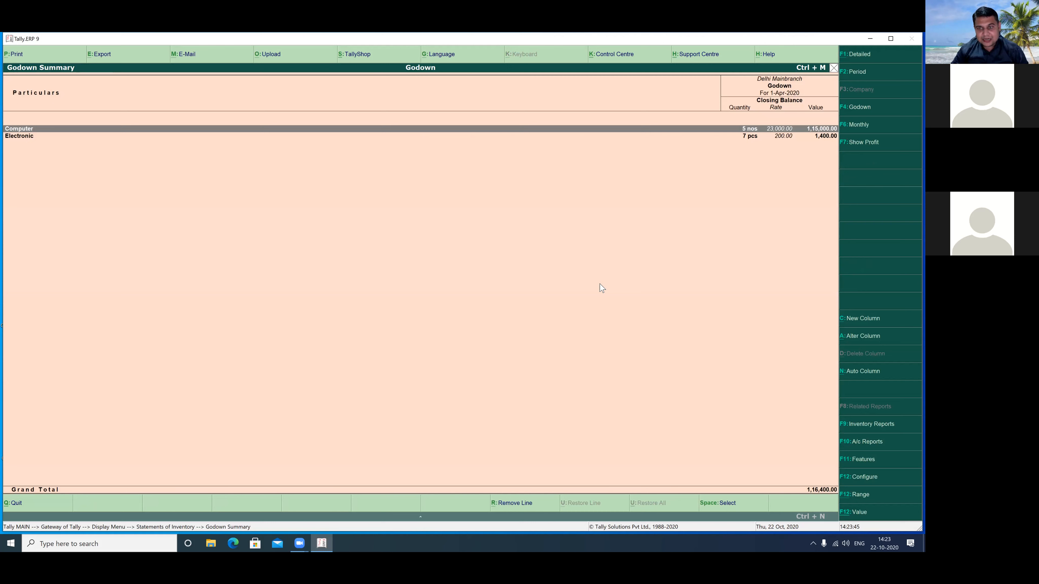
{"action": "mouse_move", "coordinate": [736, 116]}
{"action": "left_mouse_down"}
{"action": "mouse_move", "coordinate": [817, 159]}
{"action": "mouse_move", "coordinate": [842, 160]}
{"action": "left_mouse_up"}
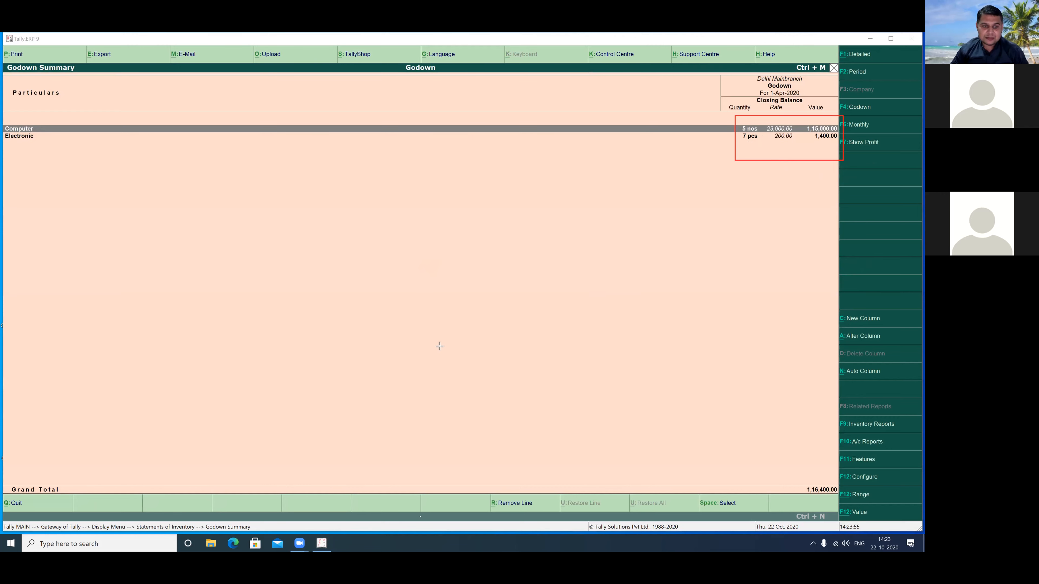
{"action": "key", "text": "Down"}
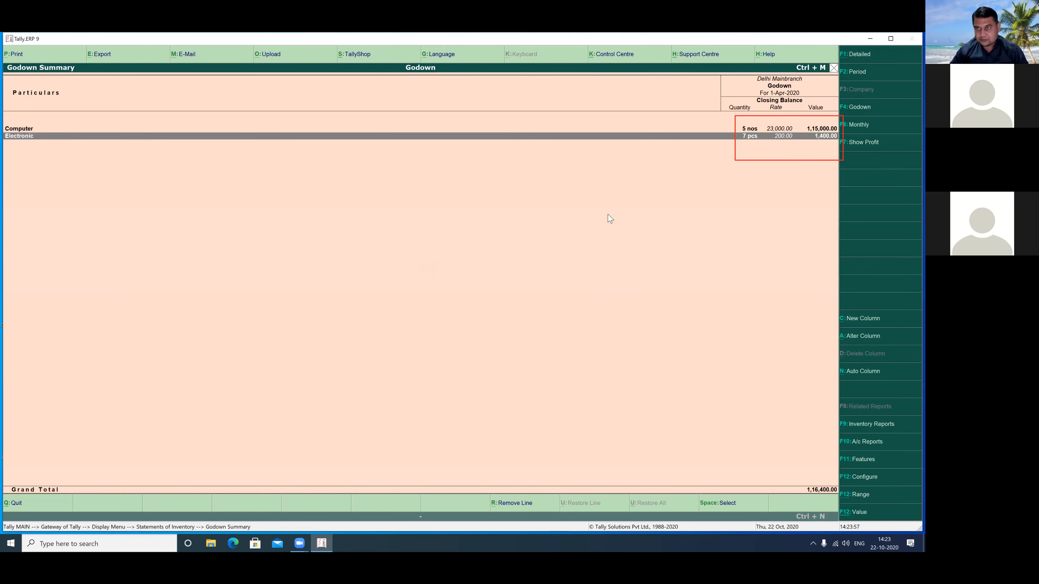
{"action": "key", "text": "Escape"}
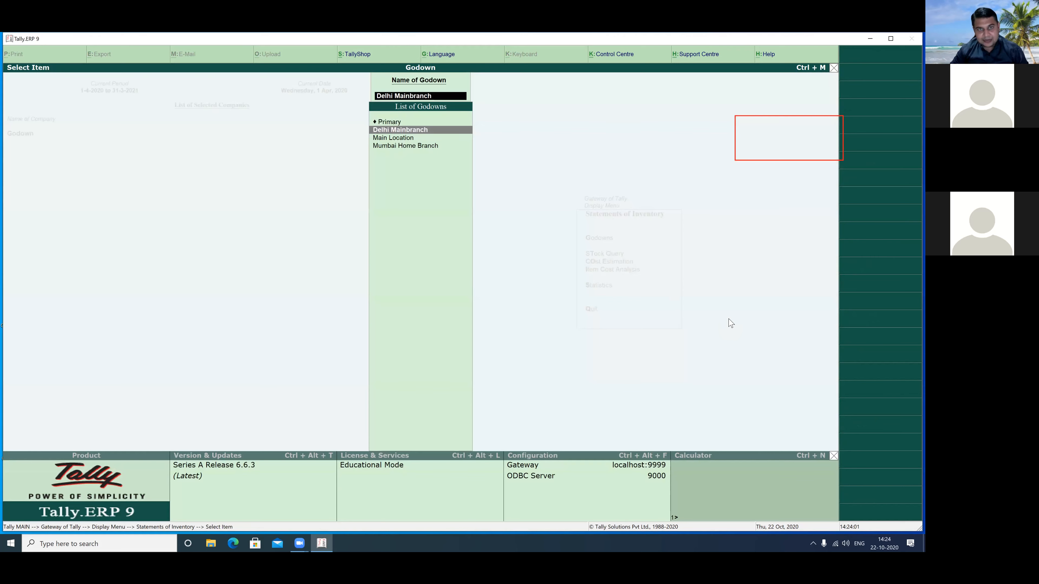
- Review the closing quantities, rates and values in the Mumbai Home Branch godown summary and return to the Statements of Inventory
{"action": "key", "text": "Down"}
{"action": "key", "text": "Down"}
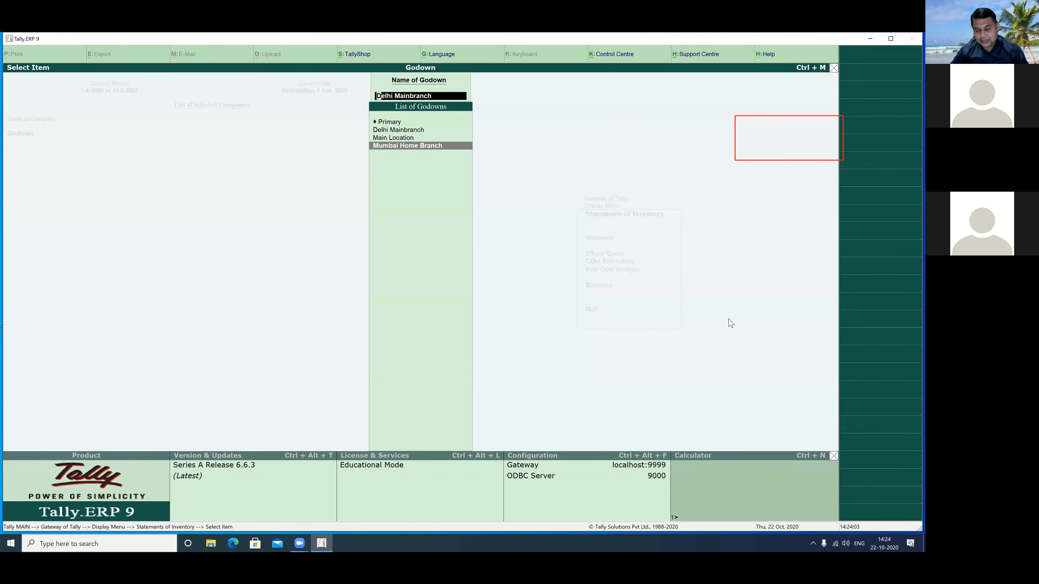
{"action": "key", "text": "Return"}
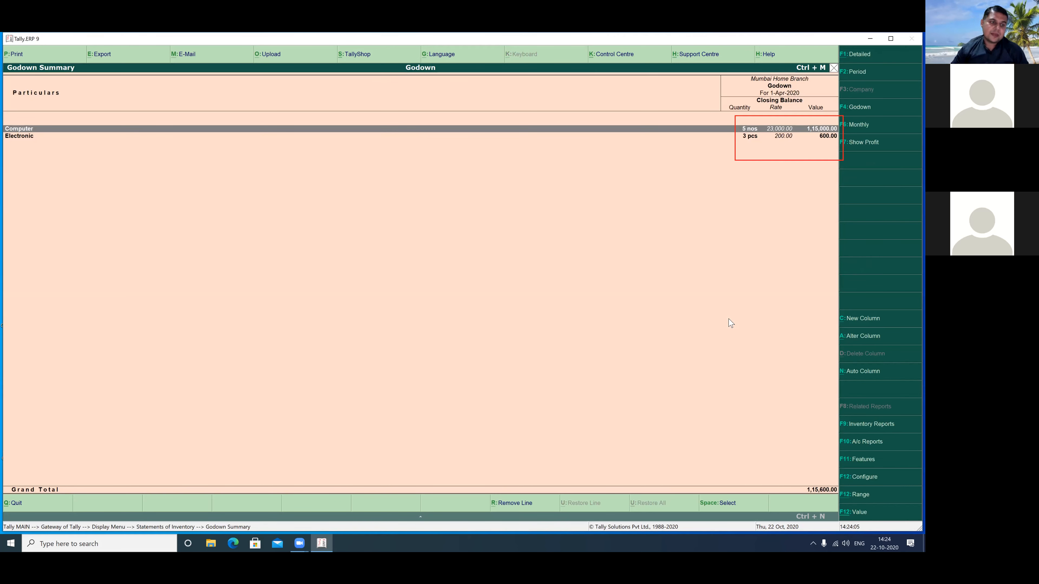
{"action": "key", "text": "Down"}
{"action": "key", "text": "Up"}
{"action": "key", "text": "Down"}
{"action": "key", "text": "Up"}
{"action": "key", "text": "Down"}
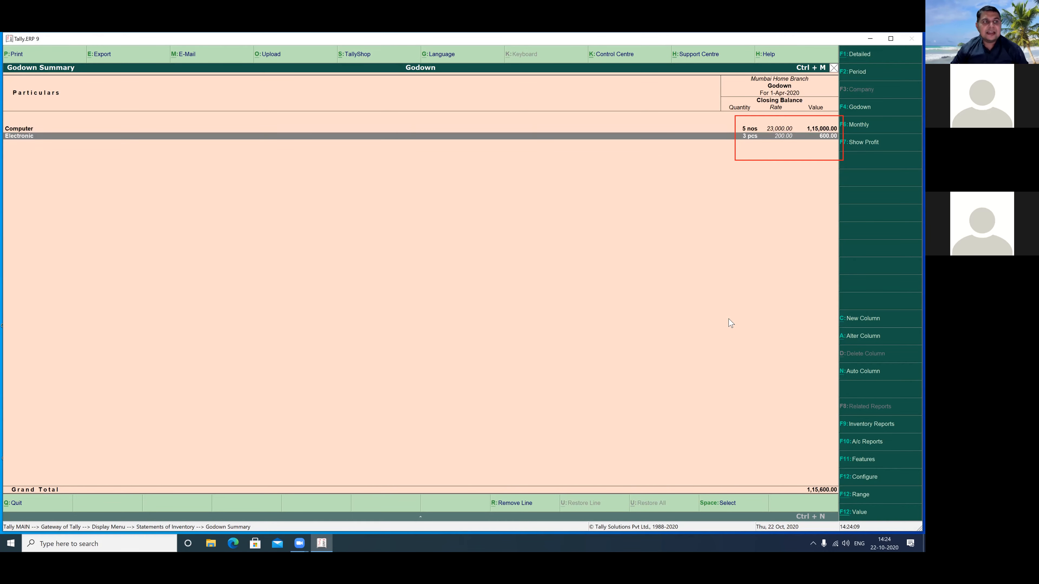
{"action": "key", "text": "Up"}
{"action": "key", "text": "Down"}
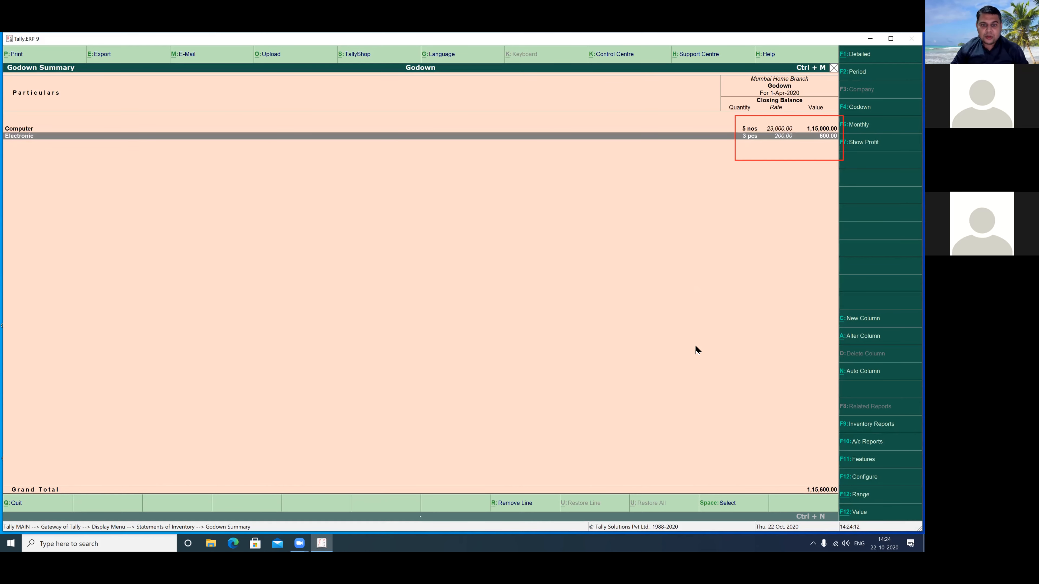
{"action": "key", "text": "Escape"}
{"action": "key", "text": "Escape"}
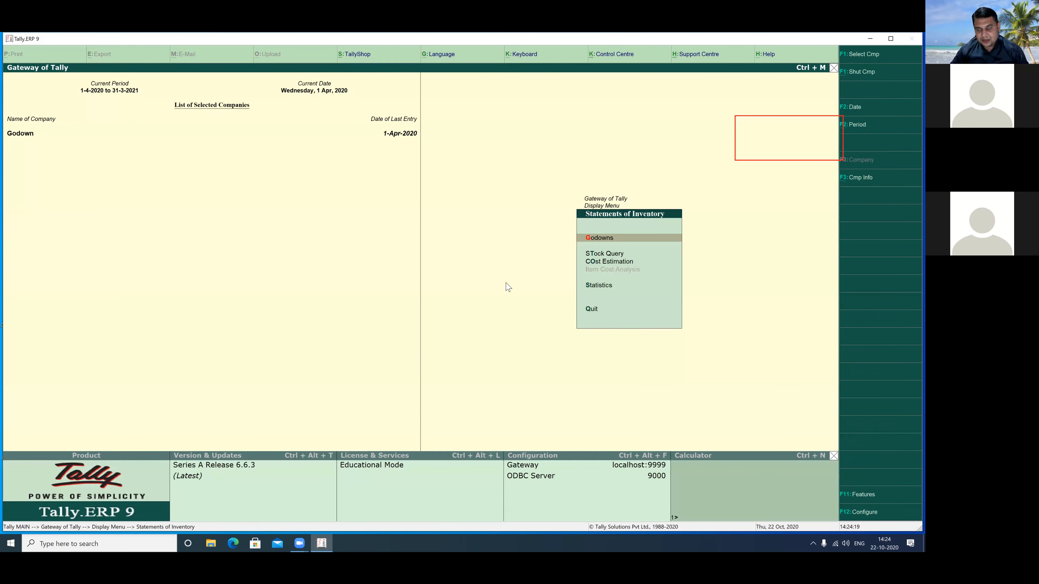
- Open the Stock Query for the Laptop item to check its purchases and godown-wise quantities
{"action": "key", "text": "Down"}
{"action": "key", "text": "Return"}
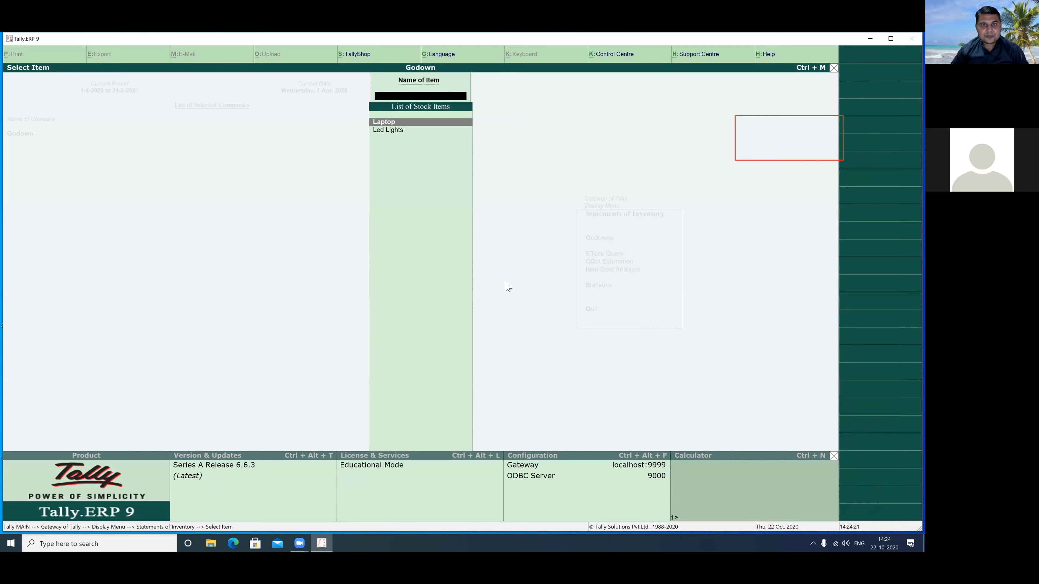
{"action": "key", "text": "Return"}
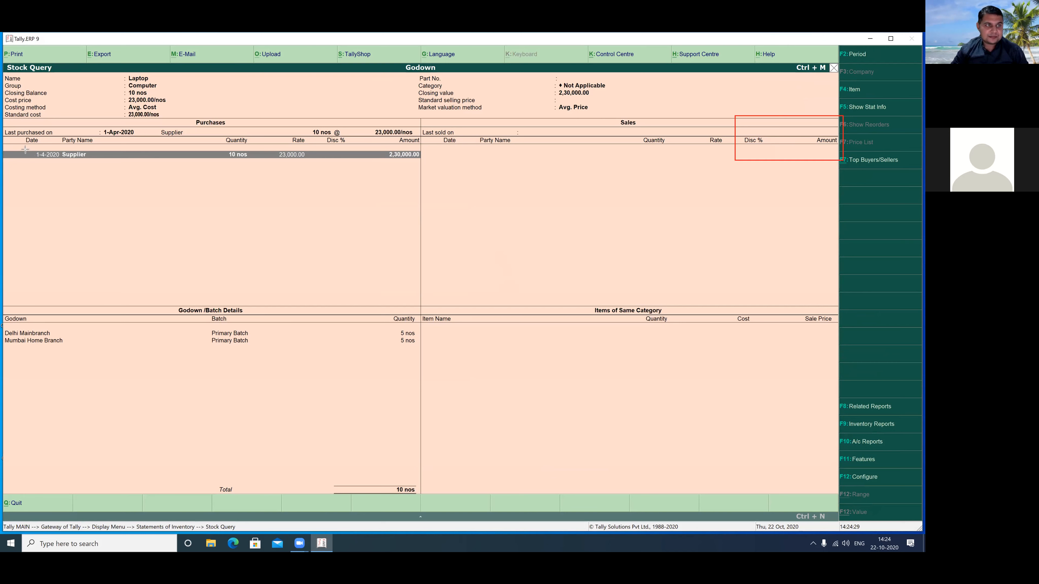
{"action": "left_click_drag", "start_coordinate": [23, 148], "coordinate": [384, 181]}
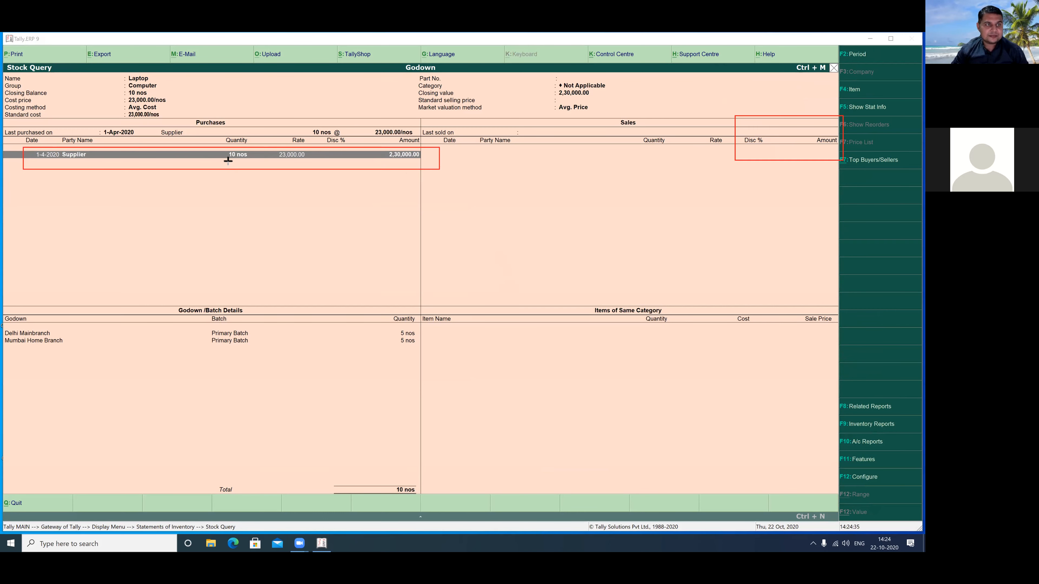
{"action": "left_click_drag", "start_coordinate": [175, 109], "coordinate": [247, 130]}
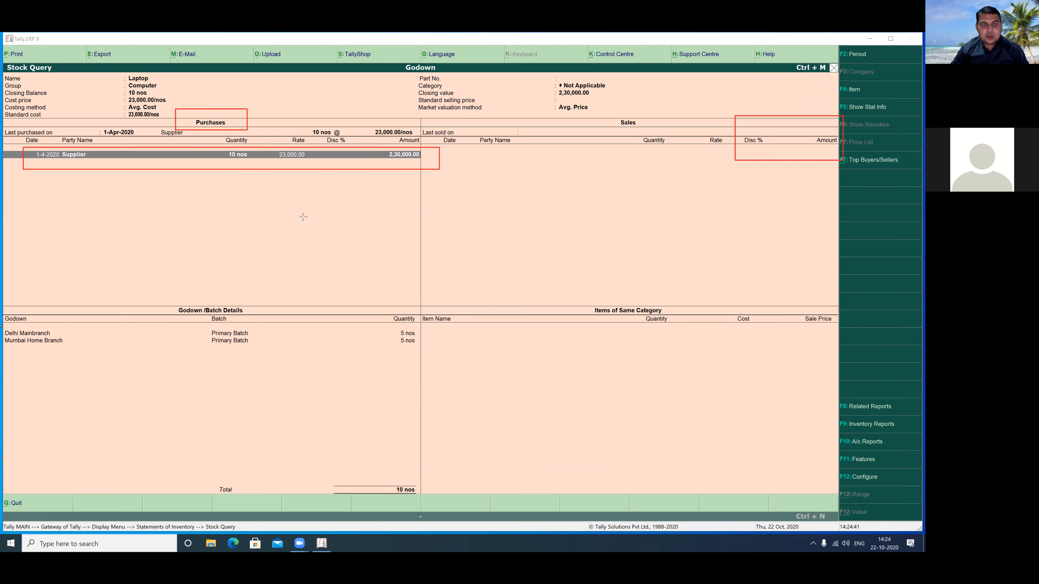
{"action": "left_click_drag", "start_coordinate": [376, 295], "coordinate": [424, 369]}
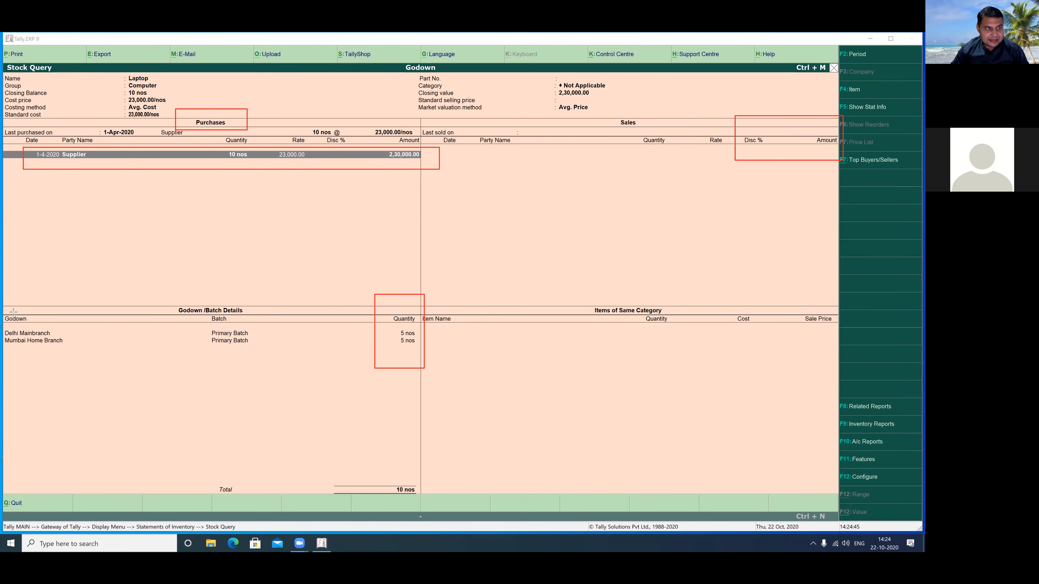
{"action": "mouse_move", "coordinate": [1, 306]}
{"action": "left_mouse_down"}
{"action": "mouse_move", "coordinate": [86, 348]}
{"action": "mouse_move", "coordinate": [86, 363]}
{"action": "left_mouse_up"}
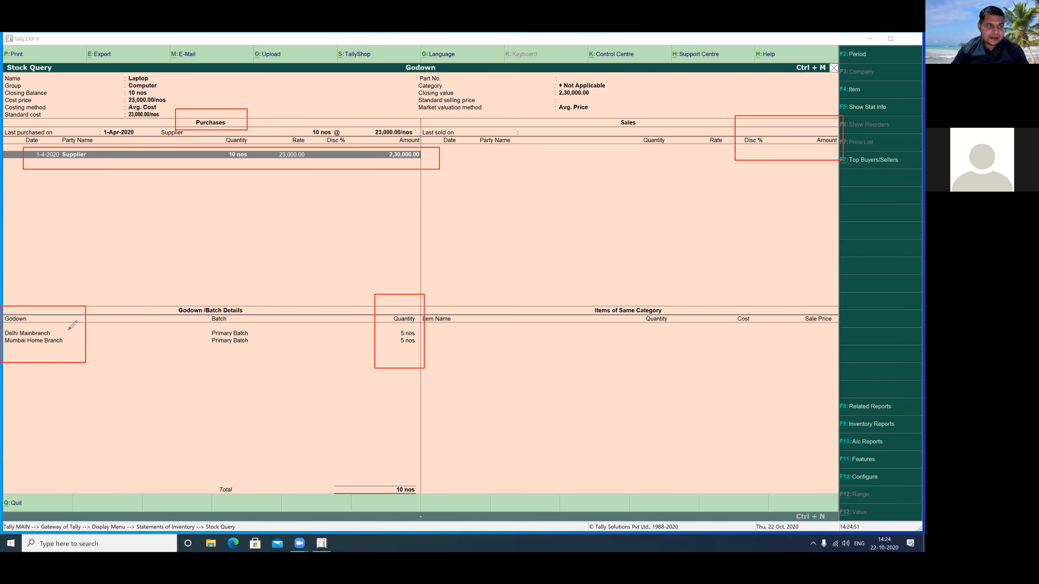
{"action": "left_click_drag", "start_coordinate": [55, 329], "coordinate": [62, 336]}
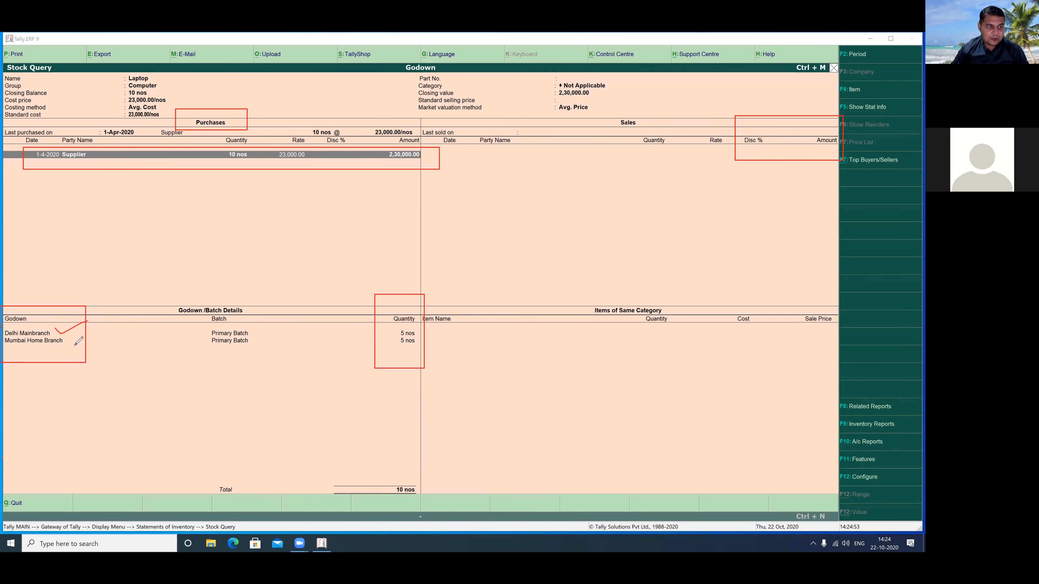
{"action": "left_click_drag", "start_coordinate": [74, 340], "coordinate": [105, 331]}
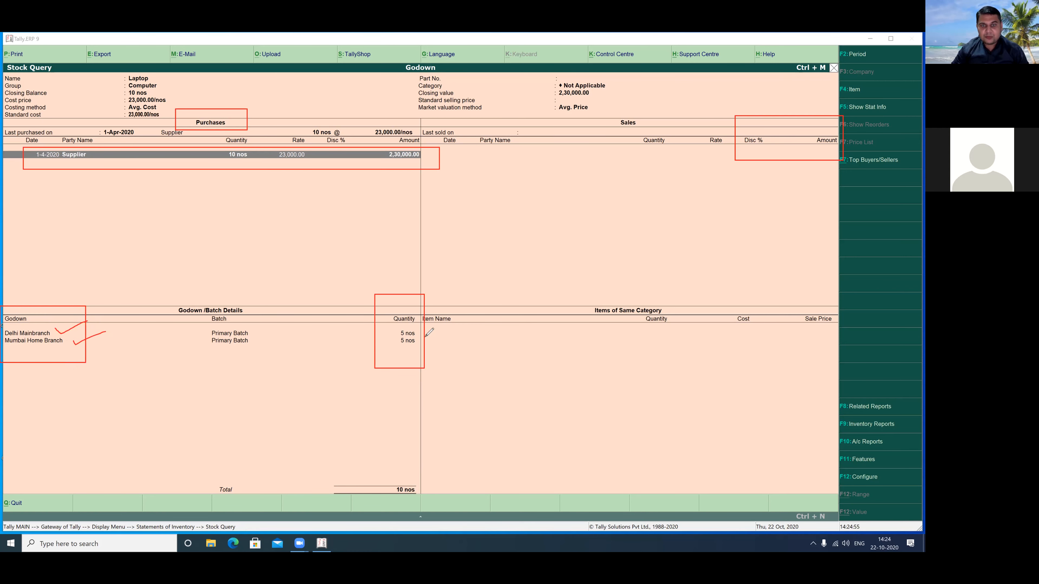
{"action": "mouse_move", "coordinate": [421, 328]}
{"action": "left_mouse_down"}
{"action": "mouse_move", "coordinate": [448, 322]}
{"action": "mouse_move", "coordinate": [458, 334]}
{"action": "left_mouse_up"}
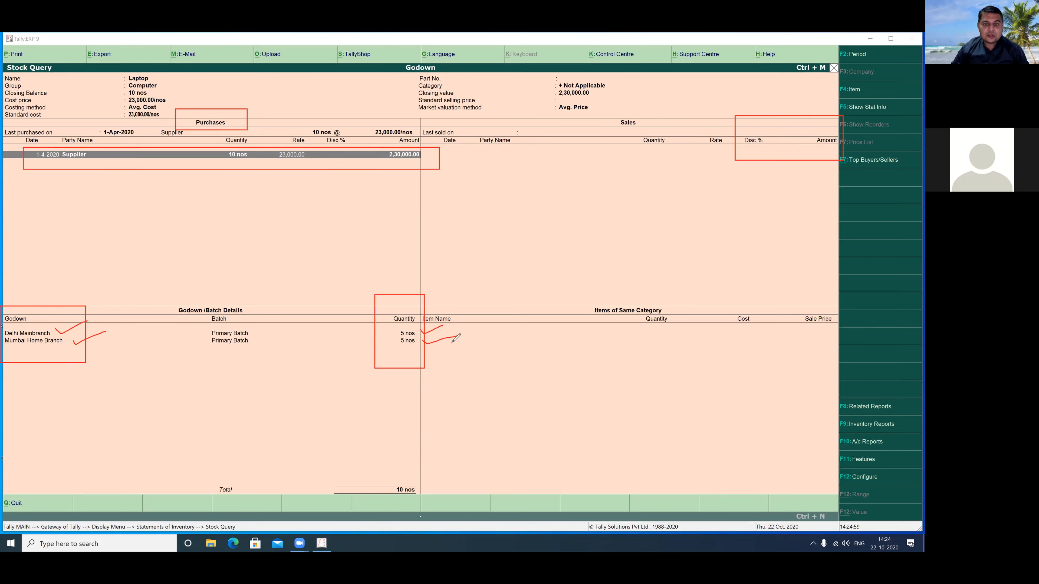